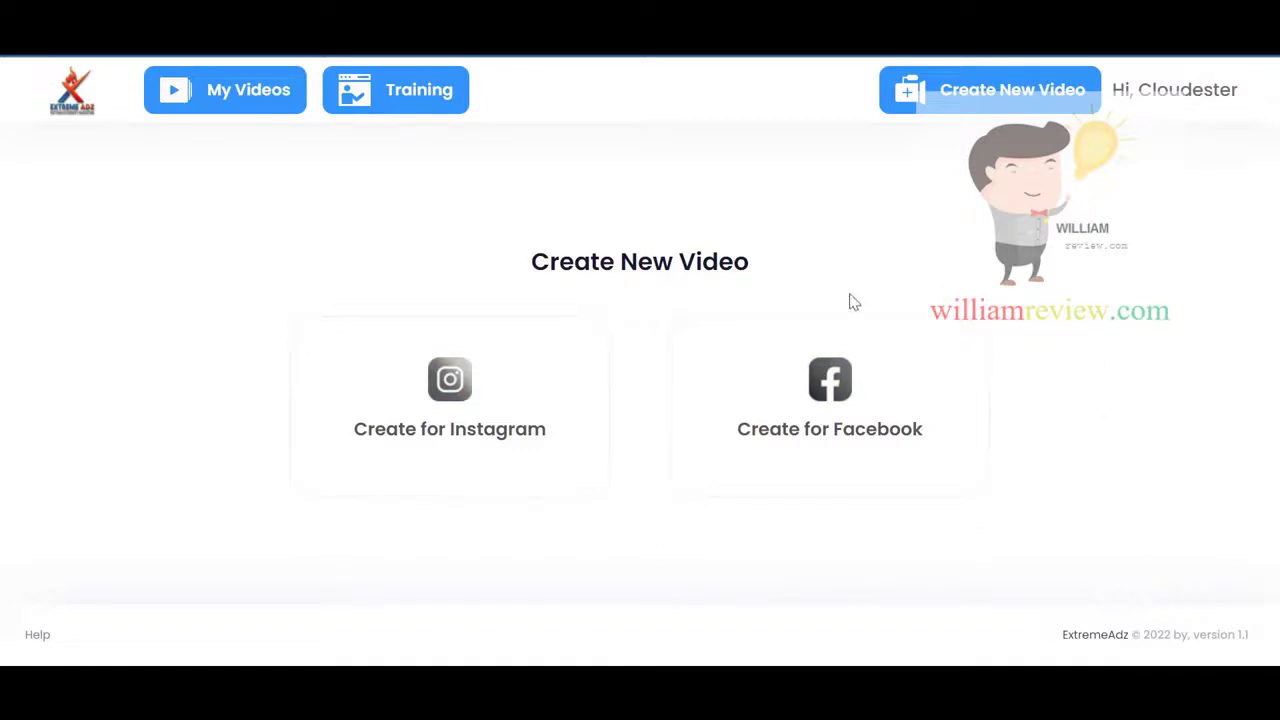
- Open Create for Facebook and scroll through the Edit Our Templates gallery, then back to the top
click(858, 410)
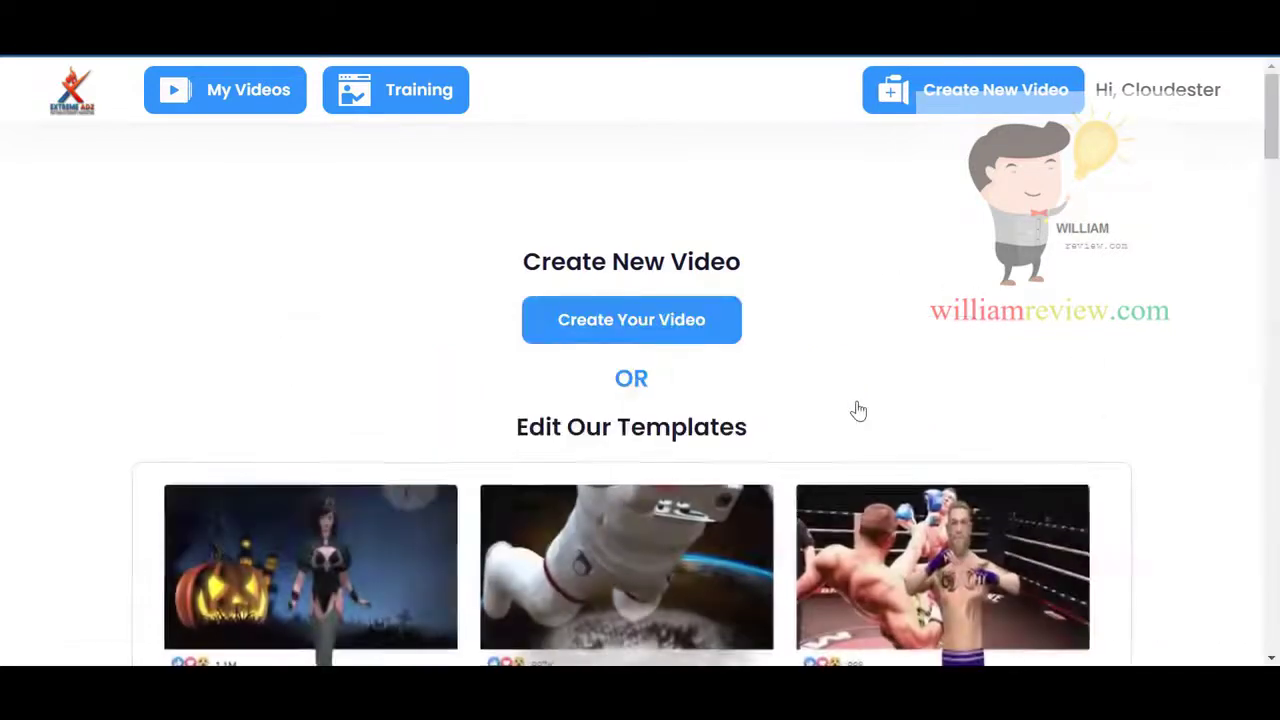
drag(1269, 150, 1269, 248)
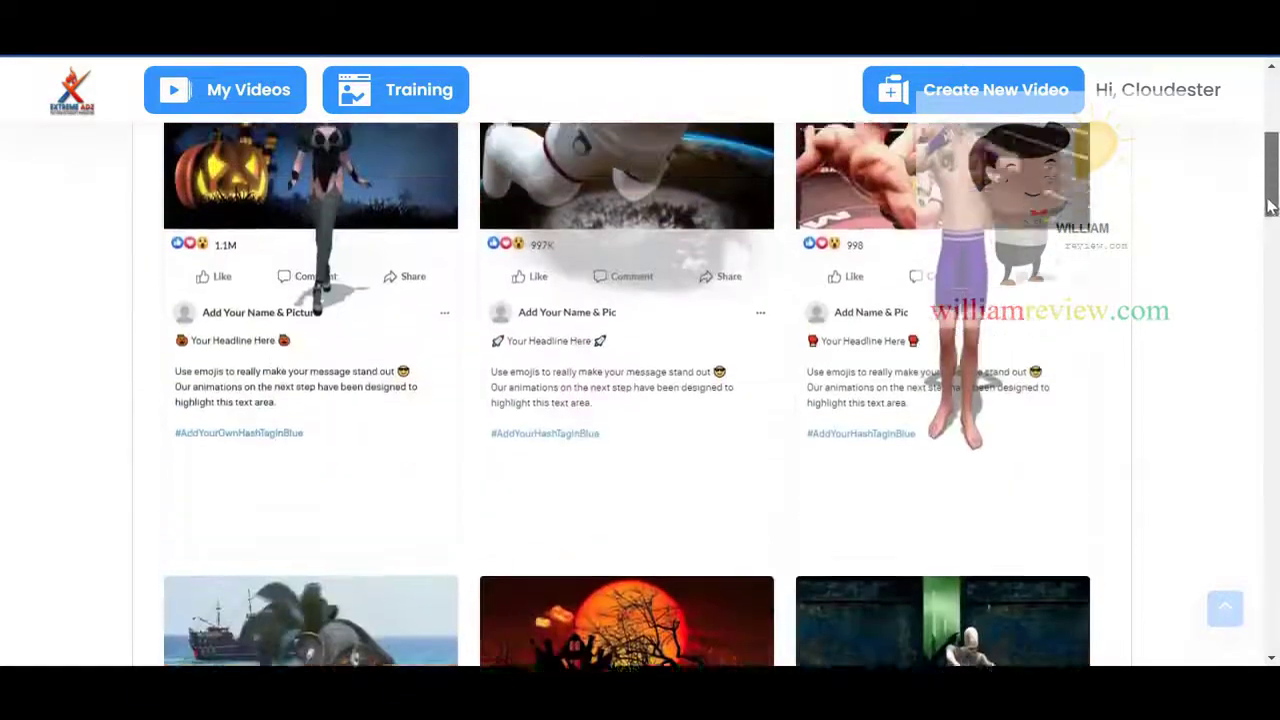
drag(1269, 248, 1272, 198)
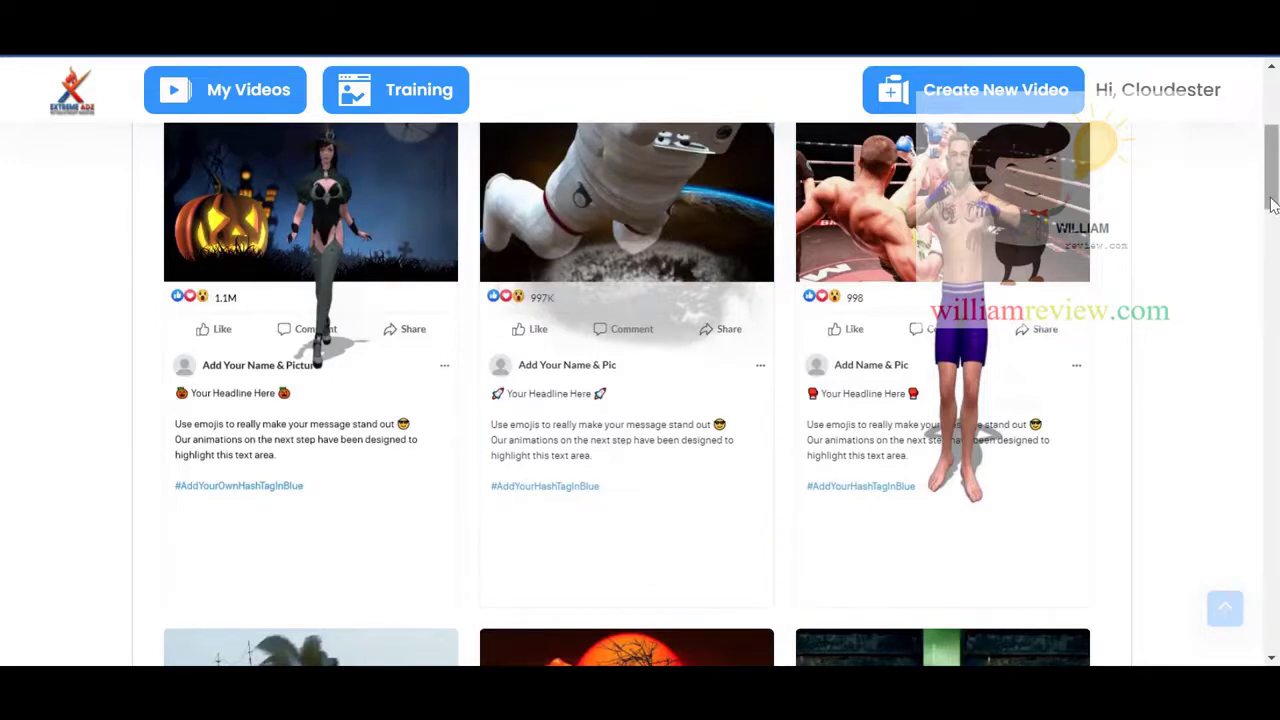
drag(1272, 204, 1268, 335)
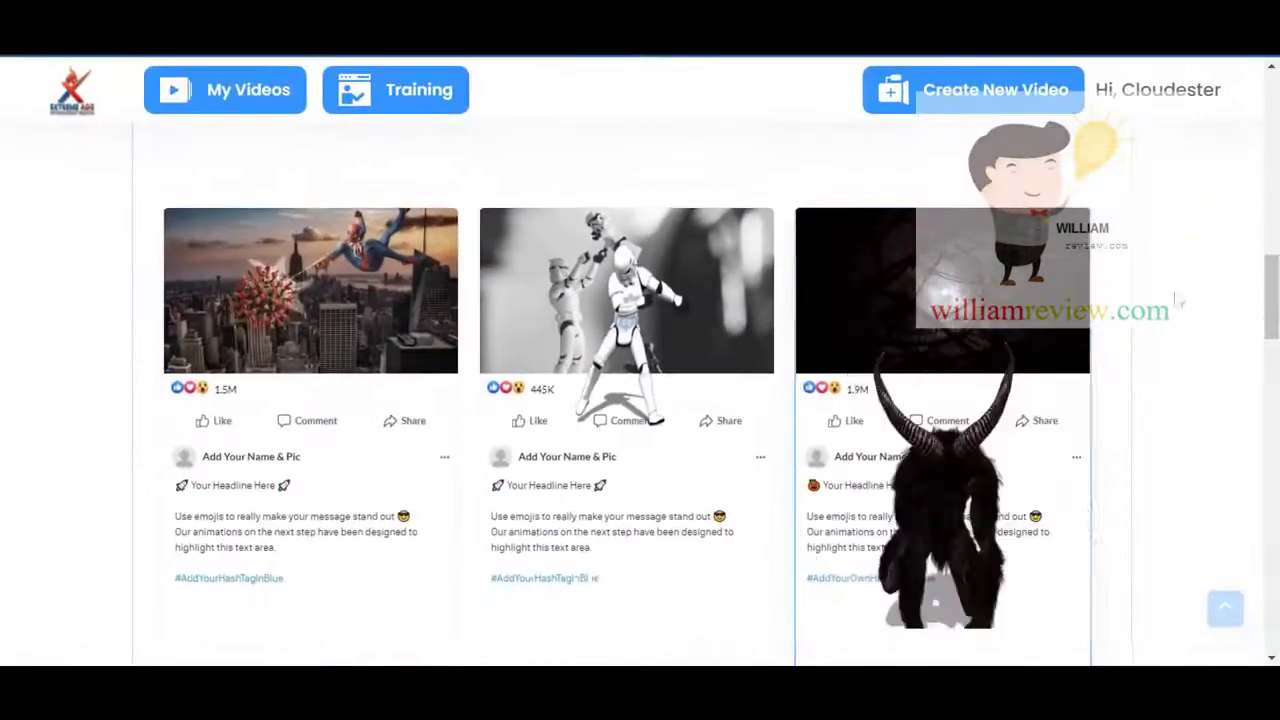
drag(1268, 300, 1269, 385)
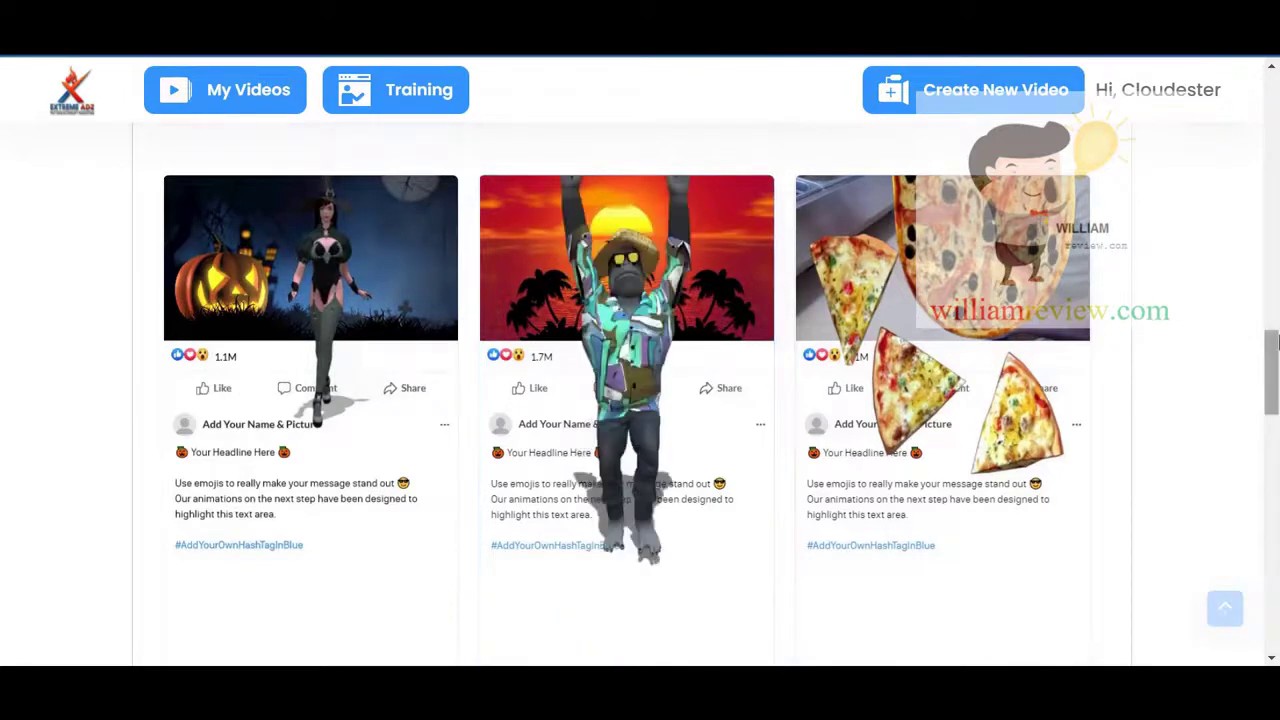
drag(1273, 358, 1265, 428)
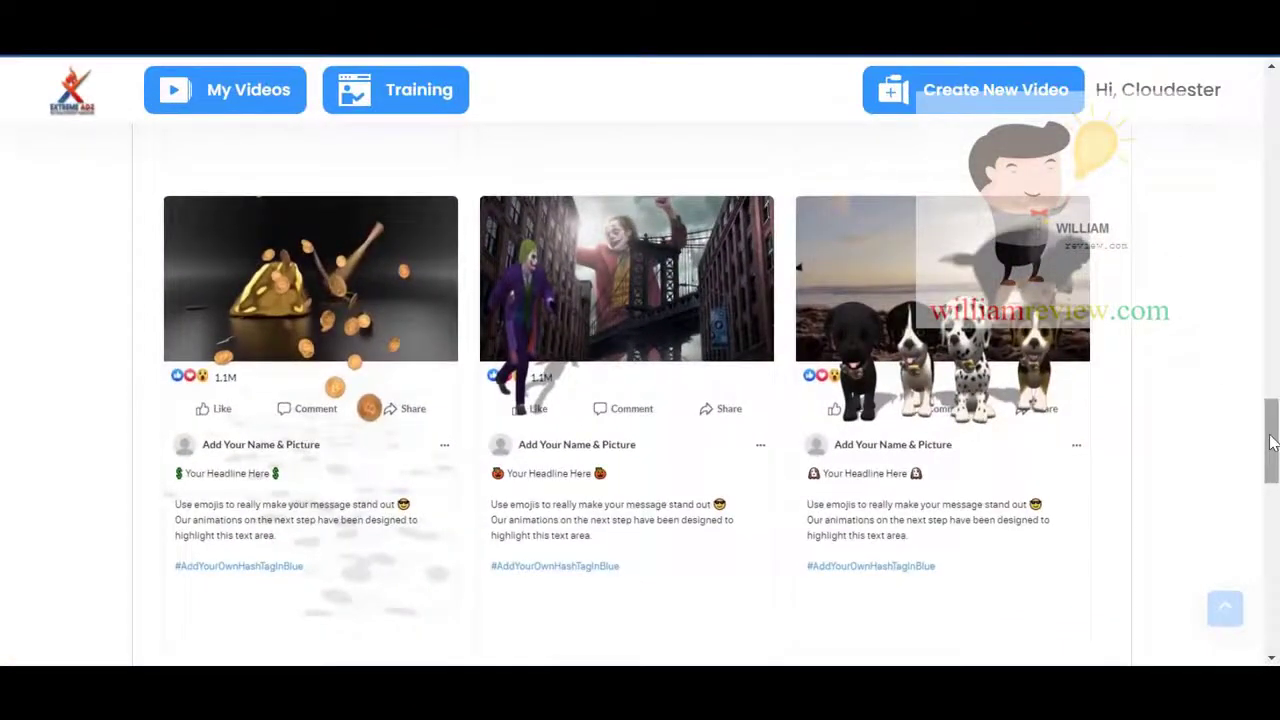
drag(1271, 444, 1271, 322)
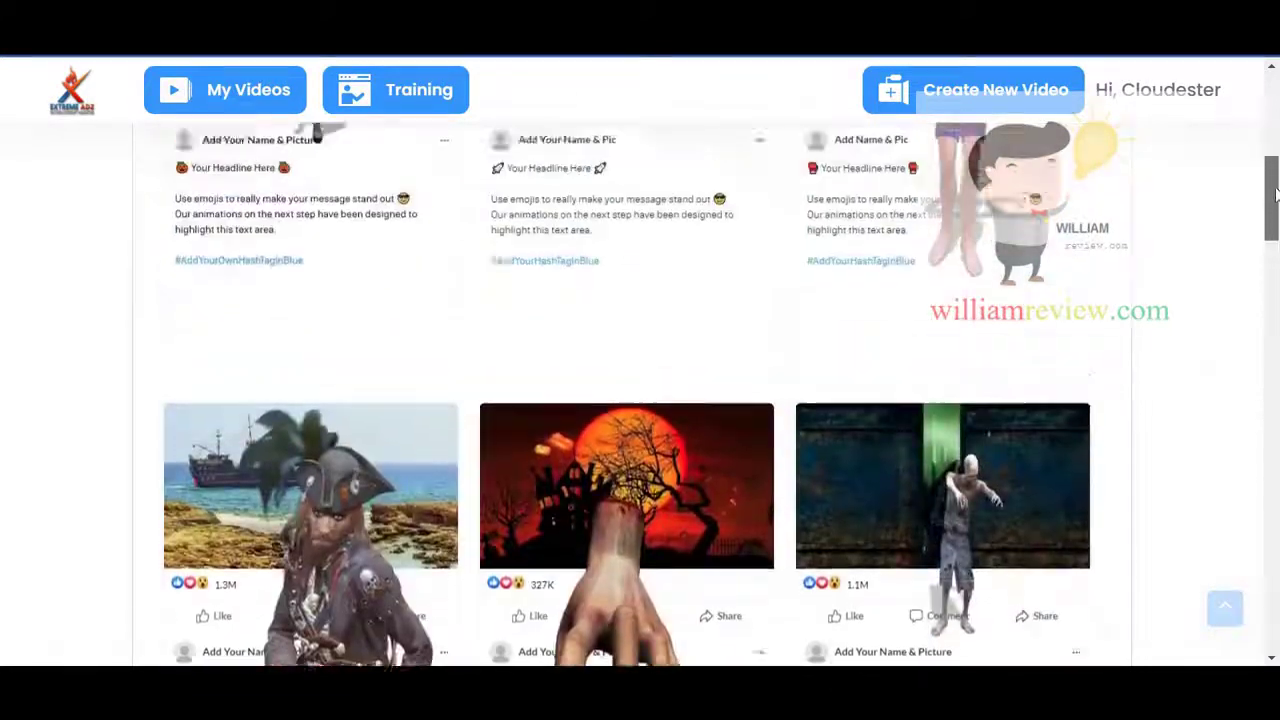
drag(1271, 322, 1273, 124)
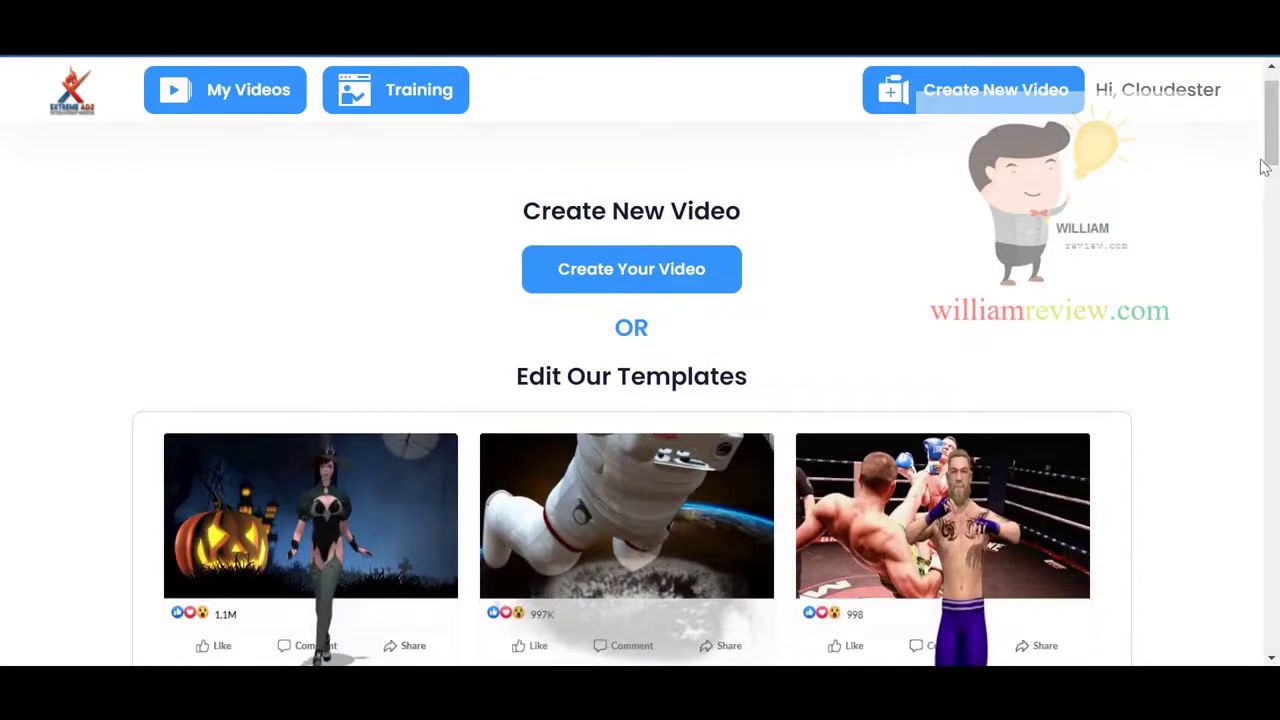
drag(1270, 160, 1270, 176)
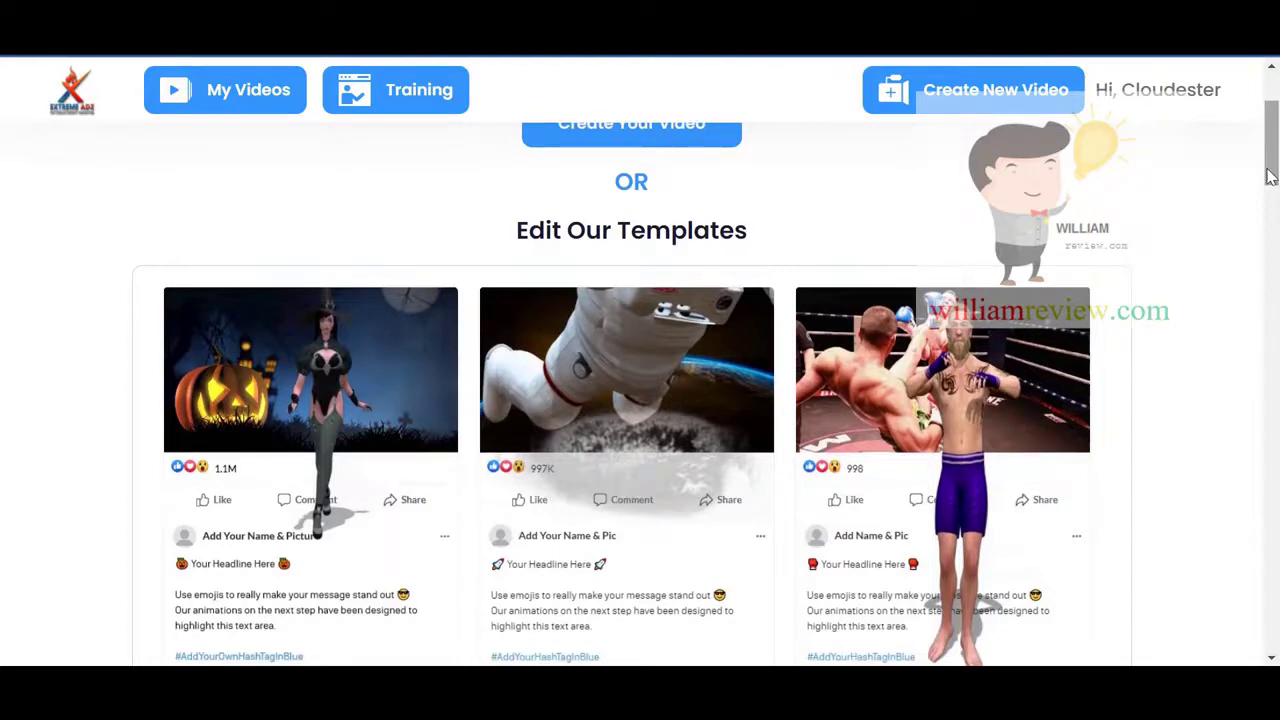
drag(1268, 175, 1268, 184)
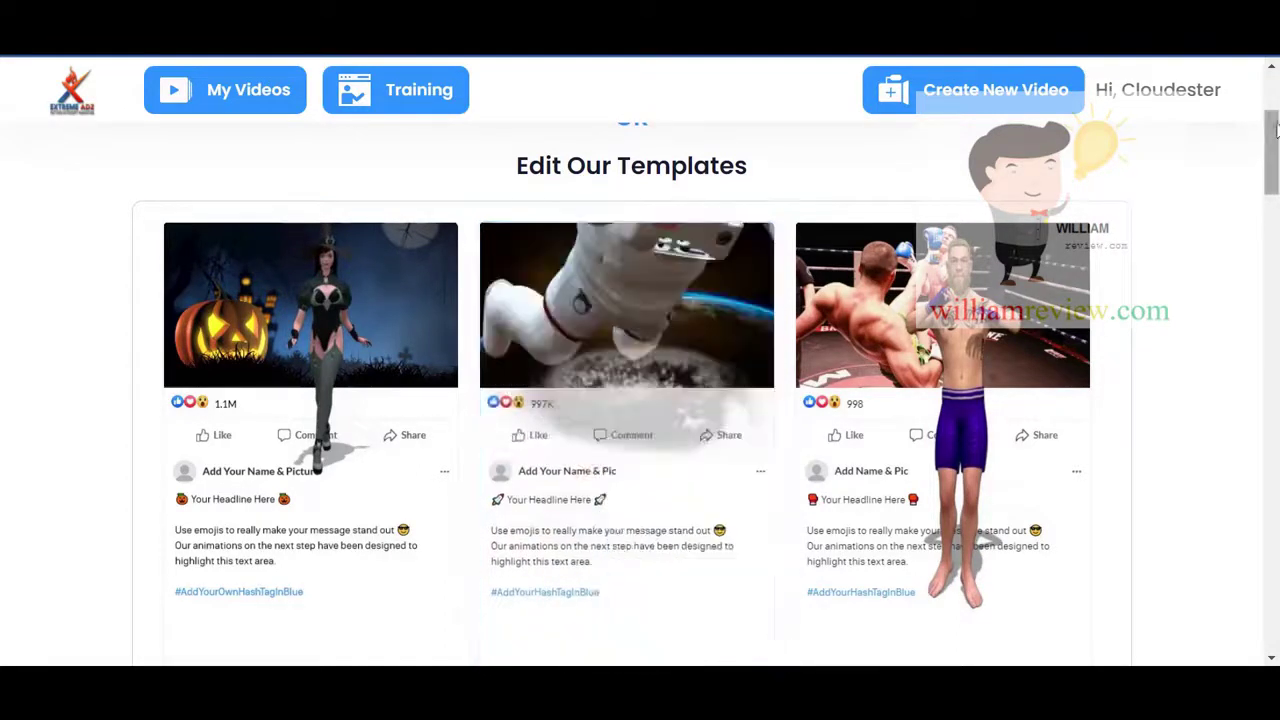
drag(1272, 140, 1274, 490)
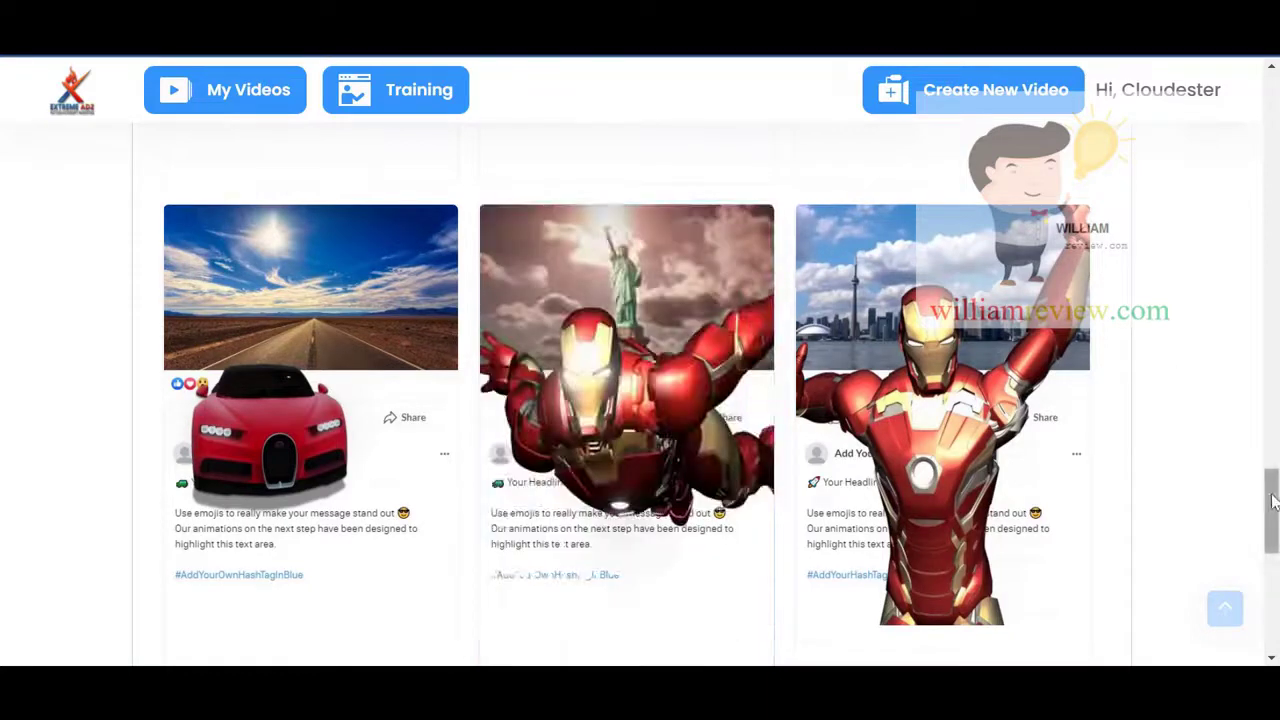
drag(1262, 500, 1265, 105)
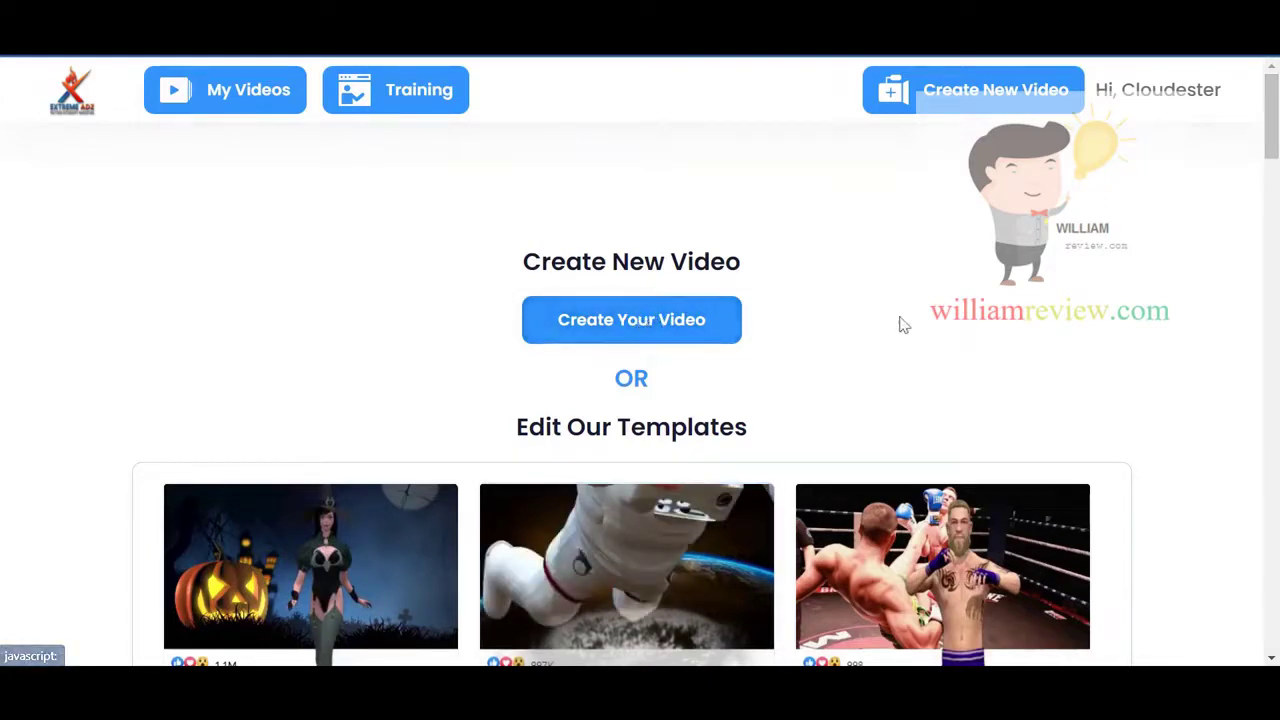
- Create a video from scratch, review the Add Media options and show the picture keyword suggestions
click(630, 322)
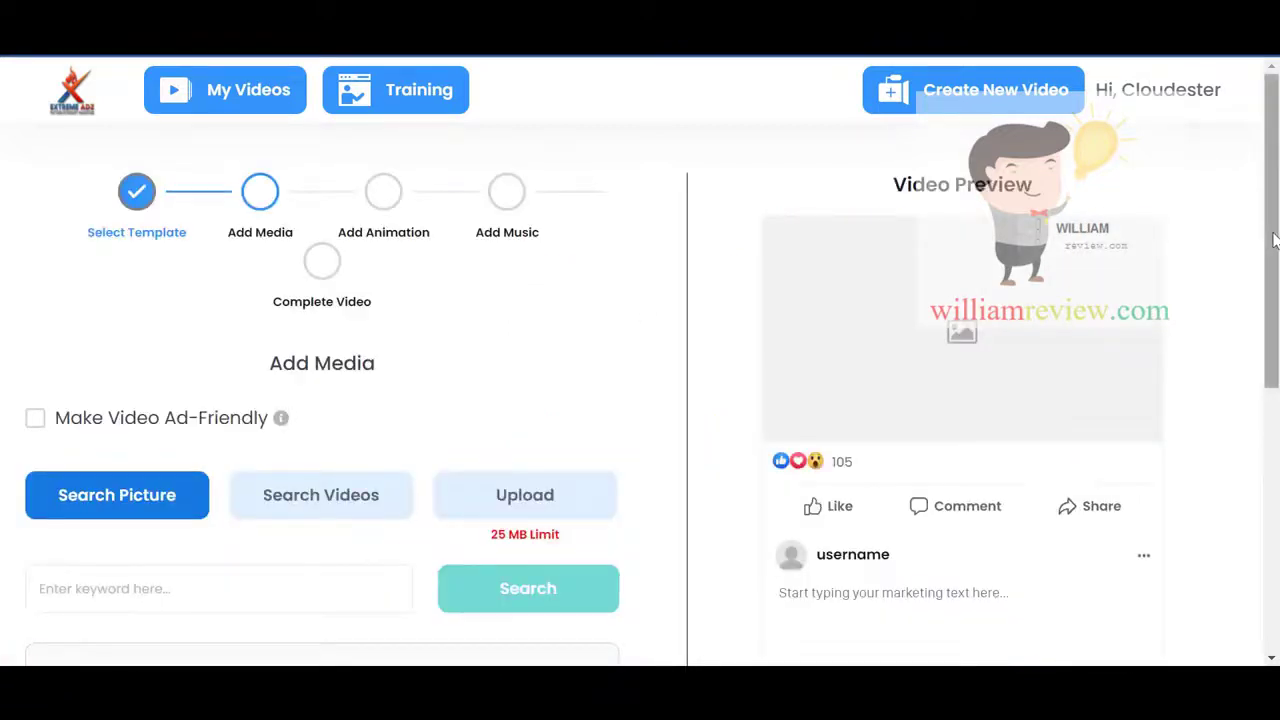
drag(1275, 240, 1274, 266)
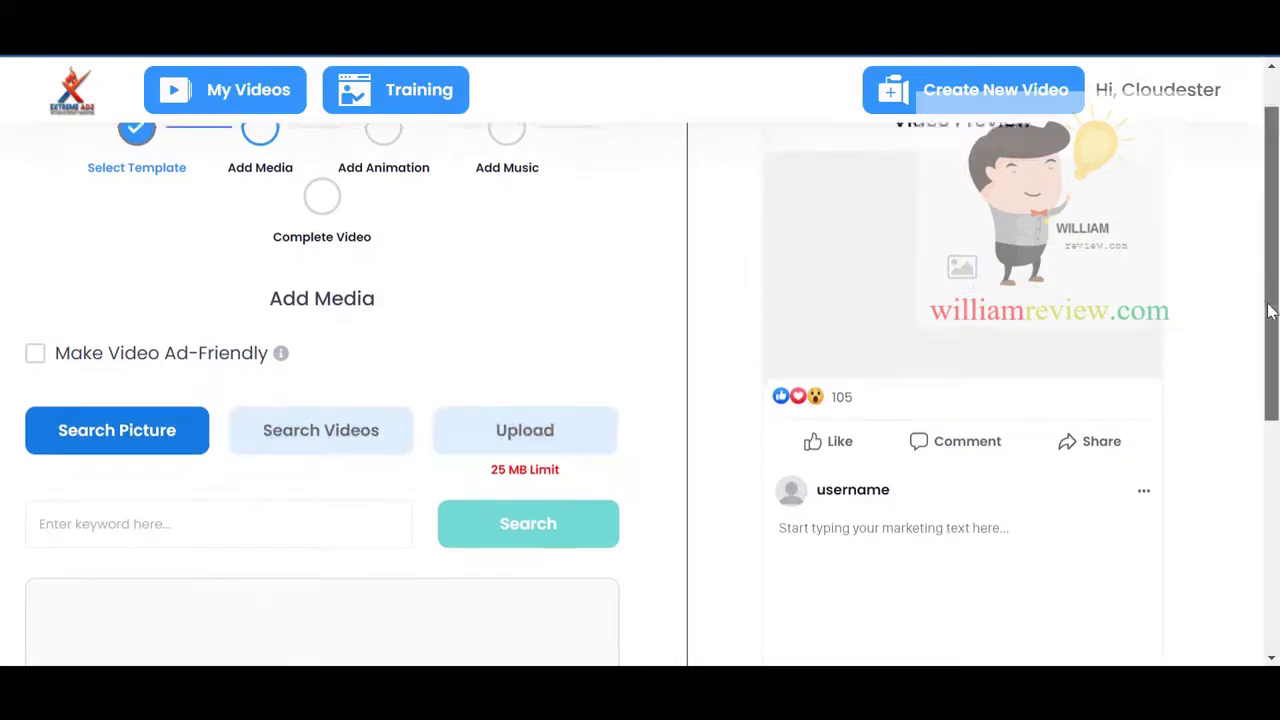
drag(1270, 294, 1269, 486)
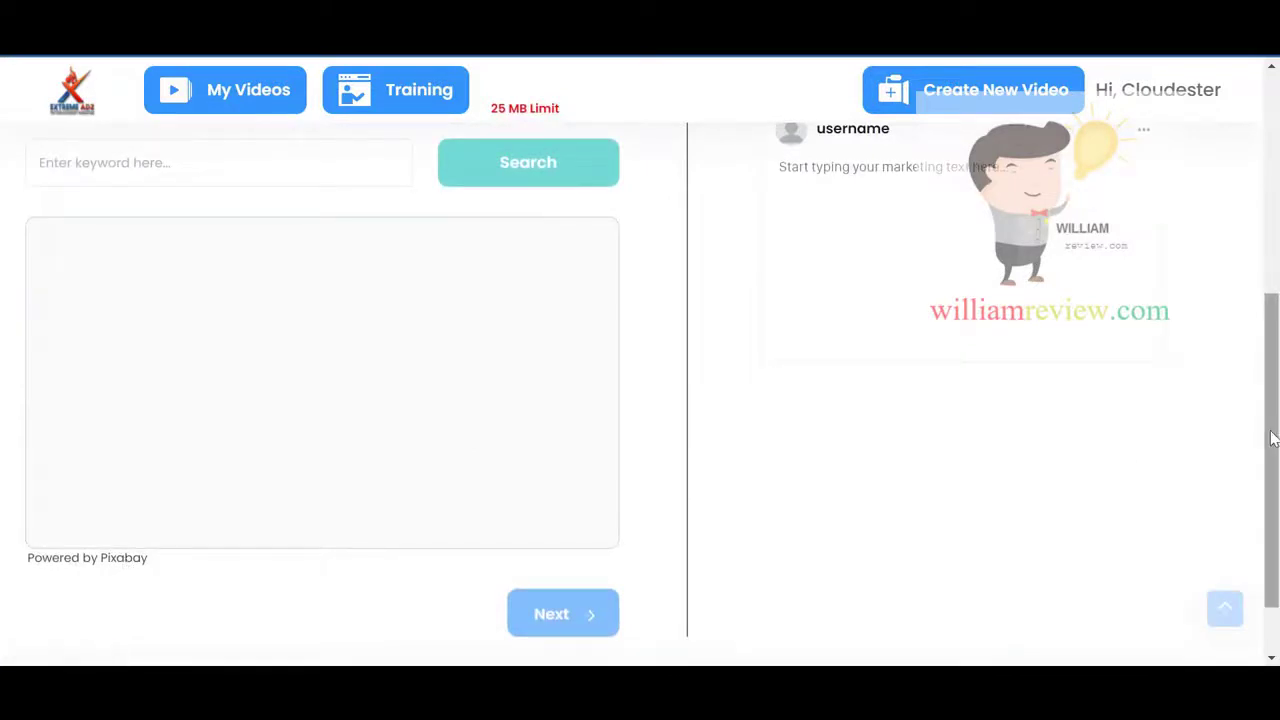
drag(1271, 437, 1268, 313)
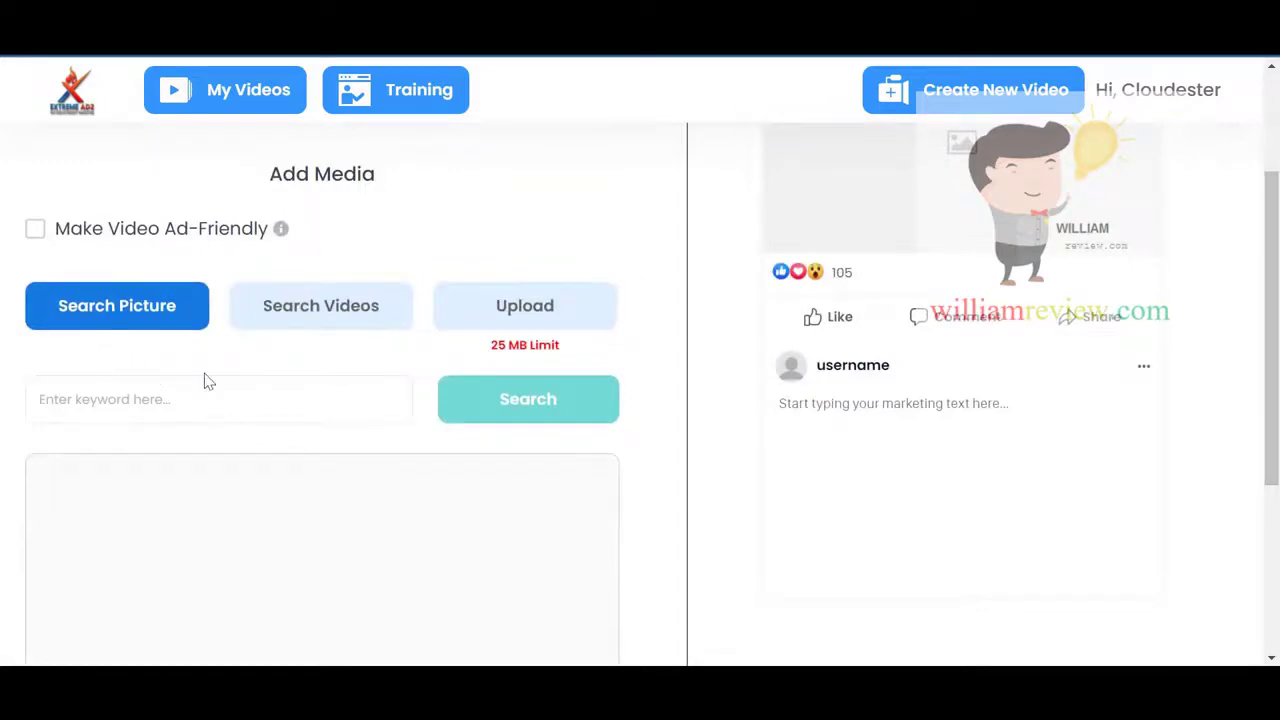
click(113, 401)
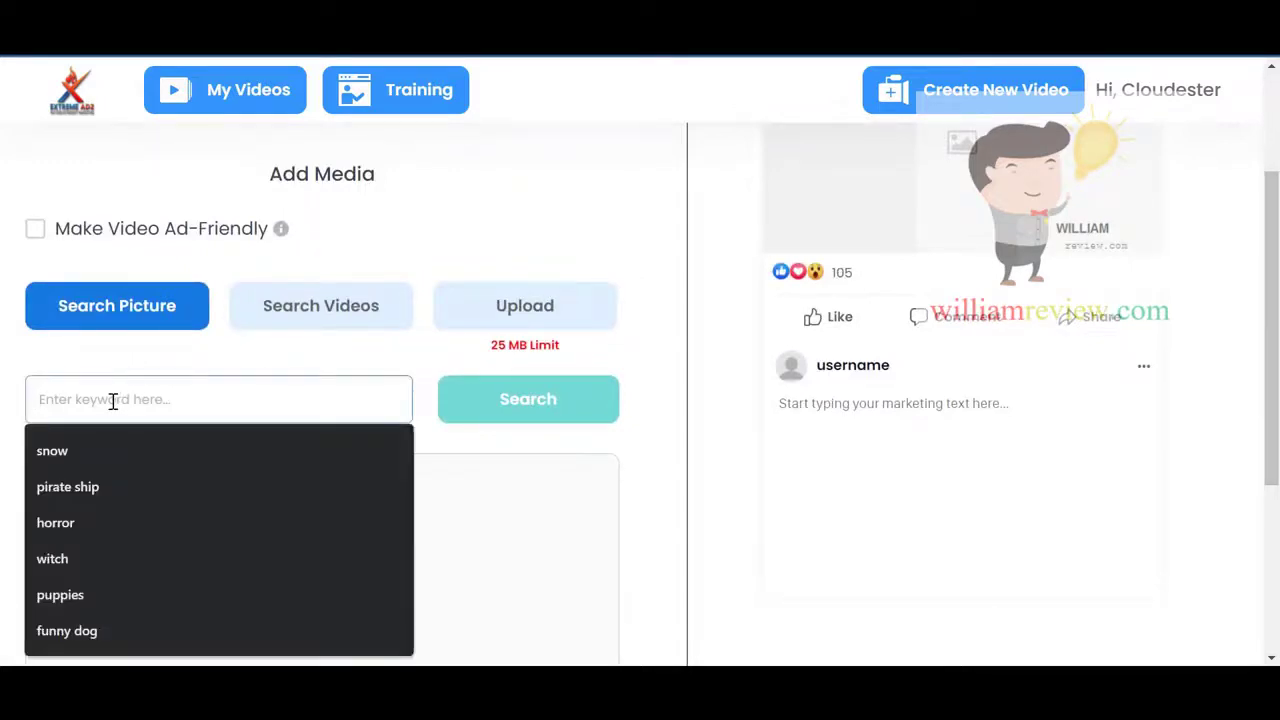
- Search pictures for 'snow', load more results and browse the Pixabay winter images
click(79, 452)
click(545, 410)
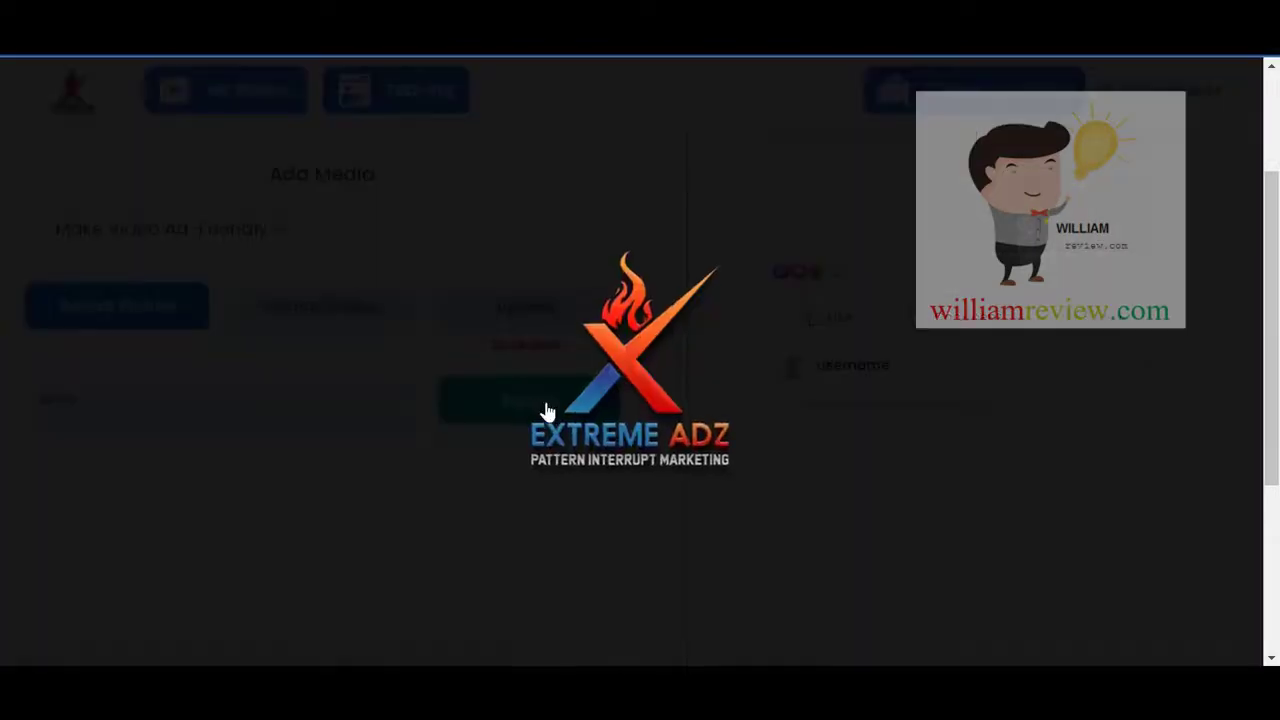
scroll(1254, 259, down, 1)
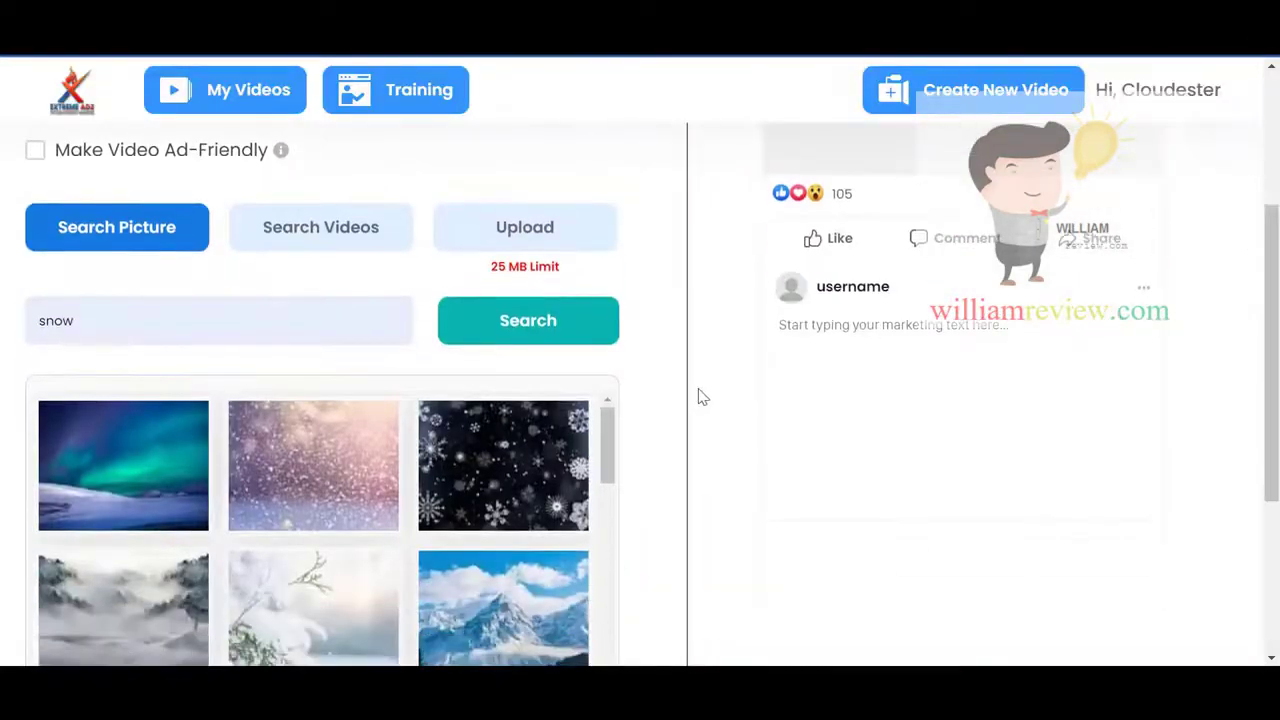
drag(607, 455, 606, 640)
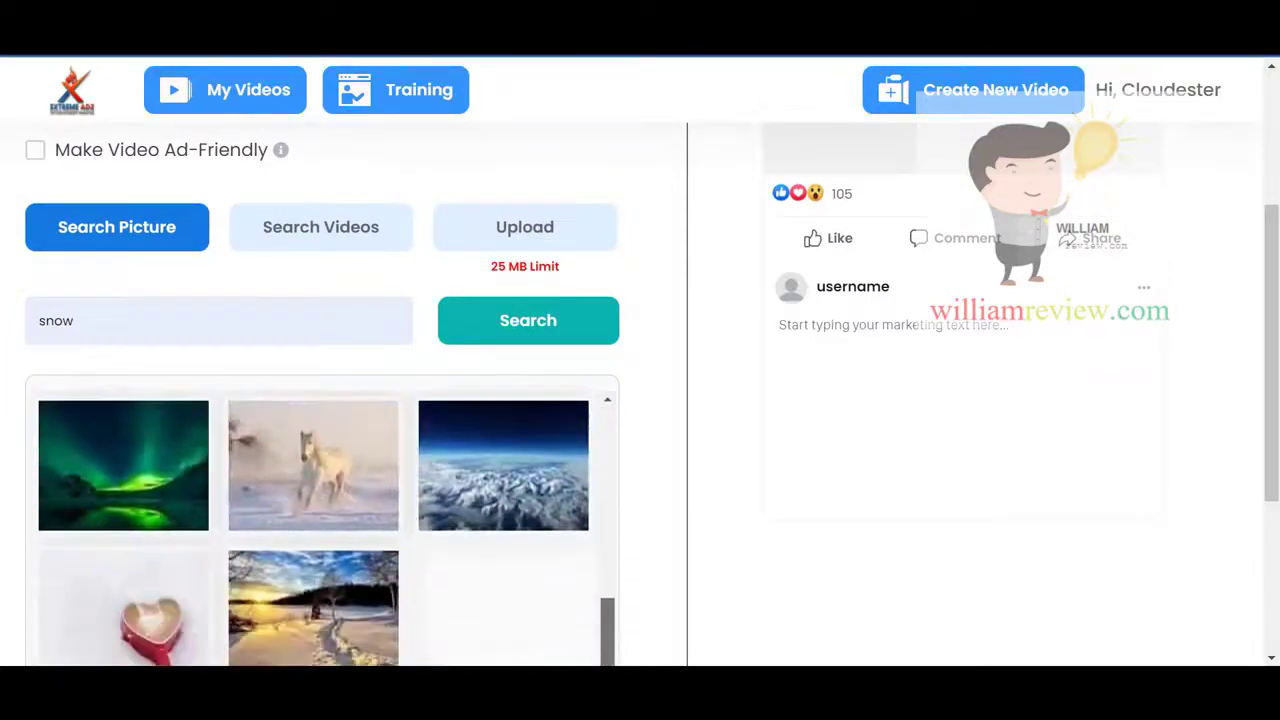
drag(1277, 290, 1277, 382)
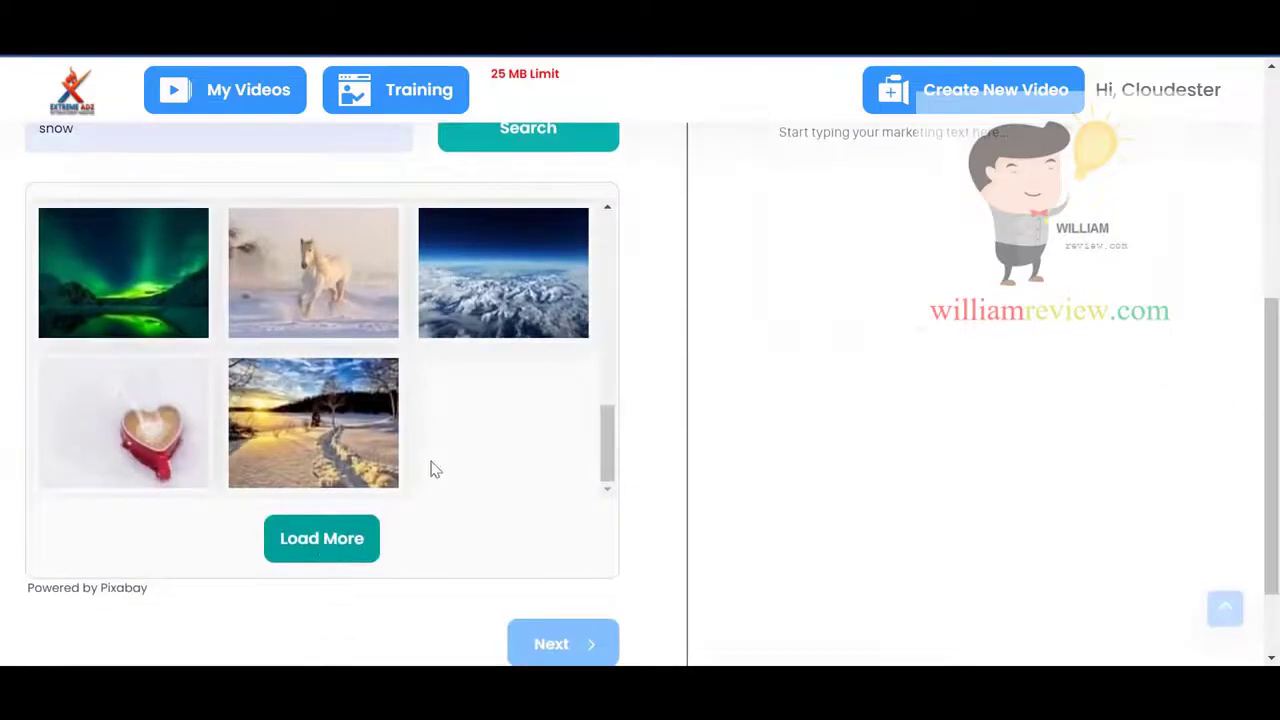
click(321, 540)
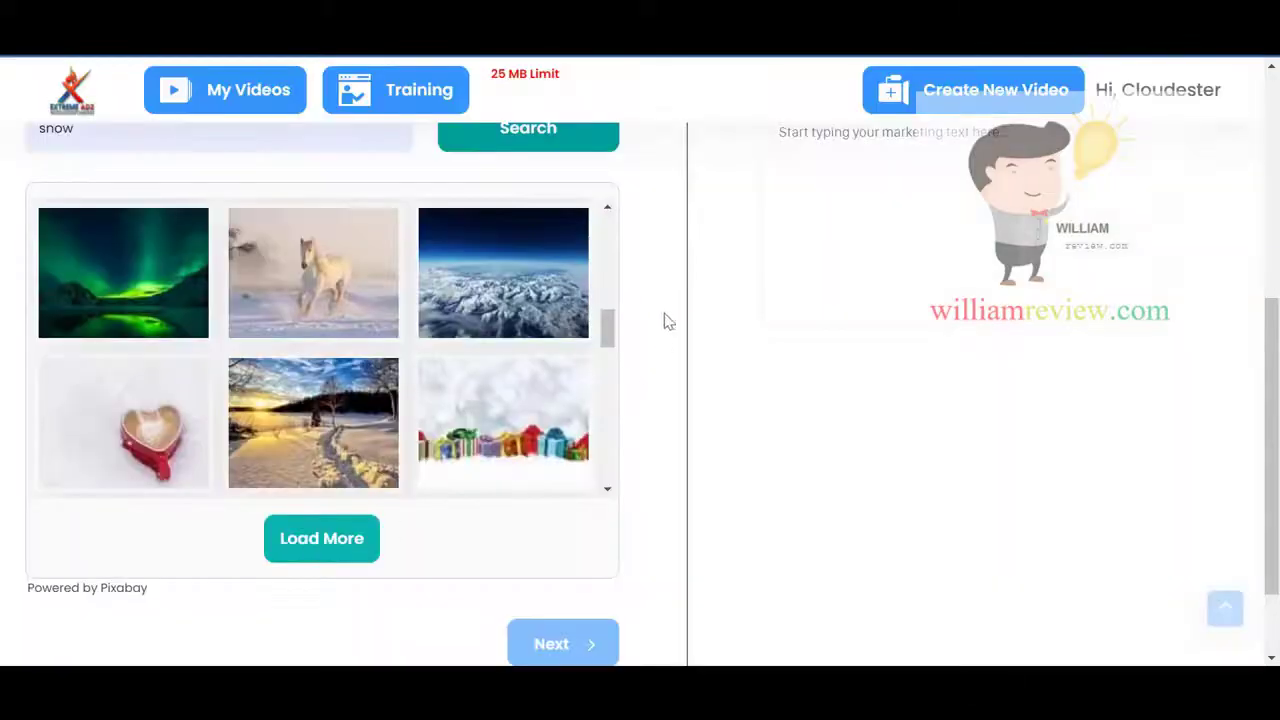
drag(614, 337, 600, 404)
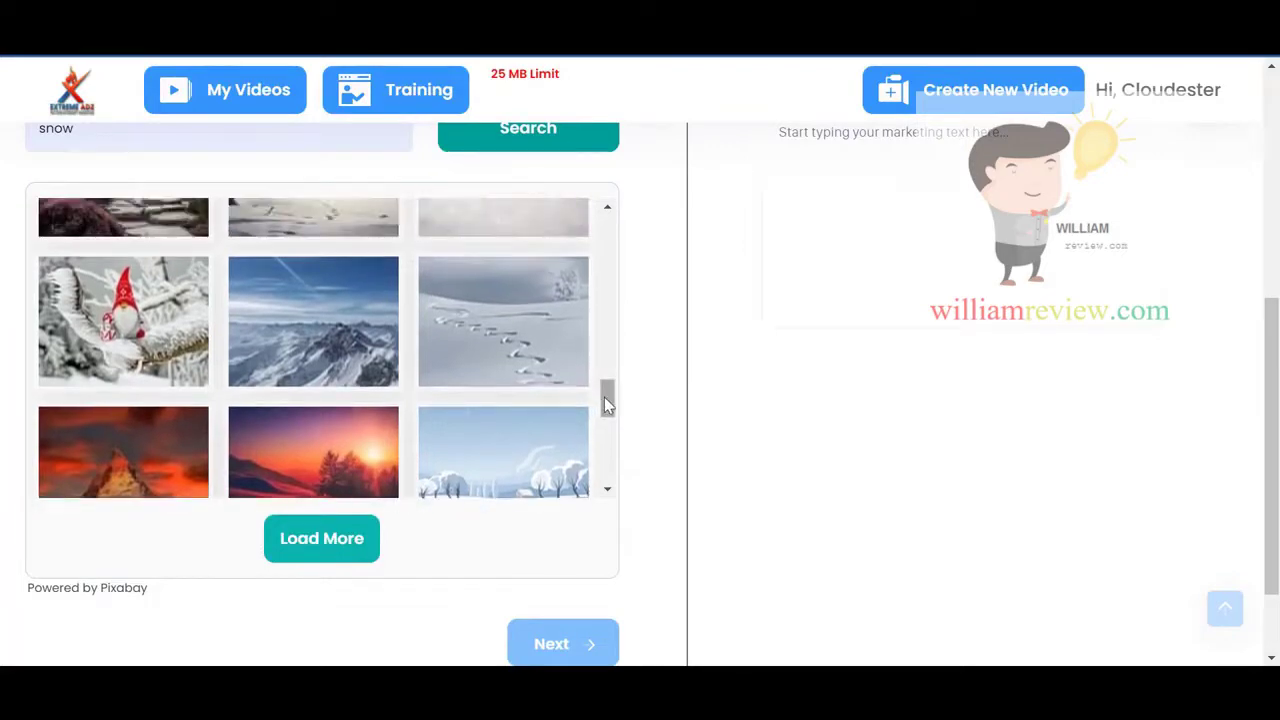
drag(604, 397, 604, 378)
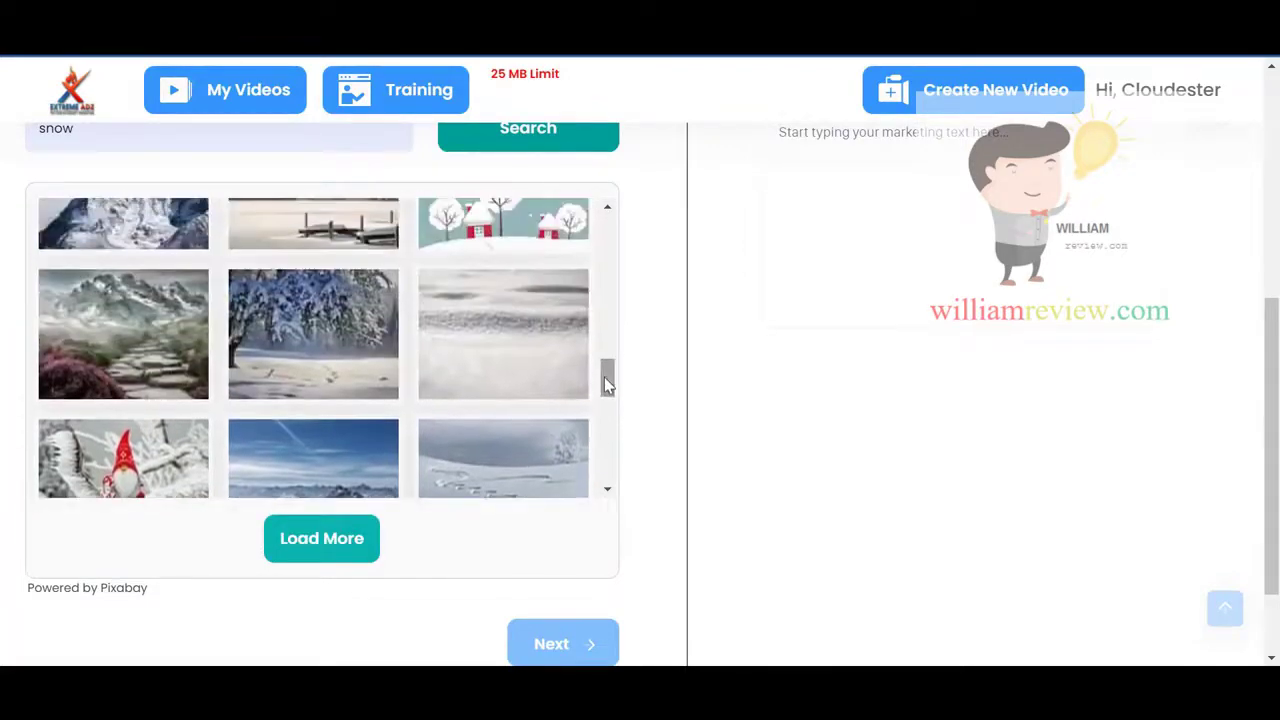
- Crop the snowy tree picture and make it the ad preview's background
click(351, 318)
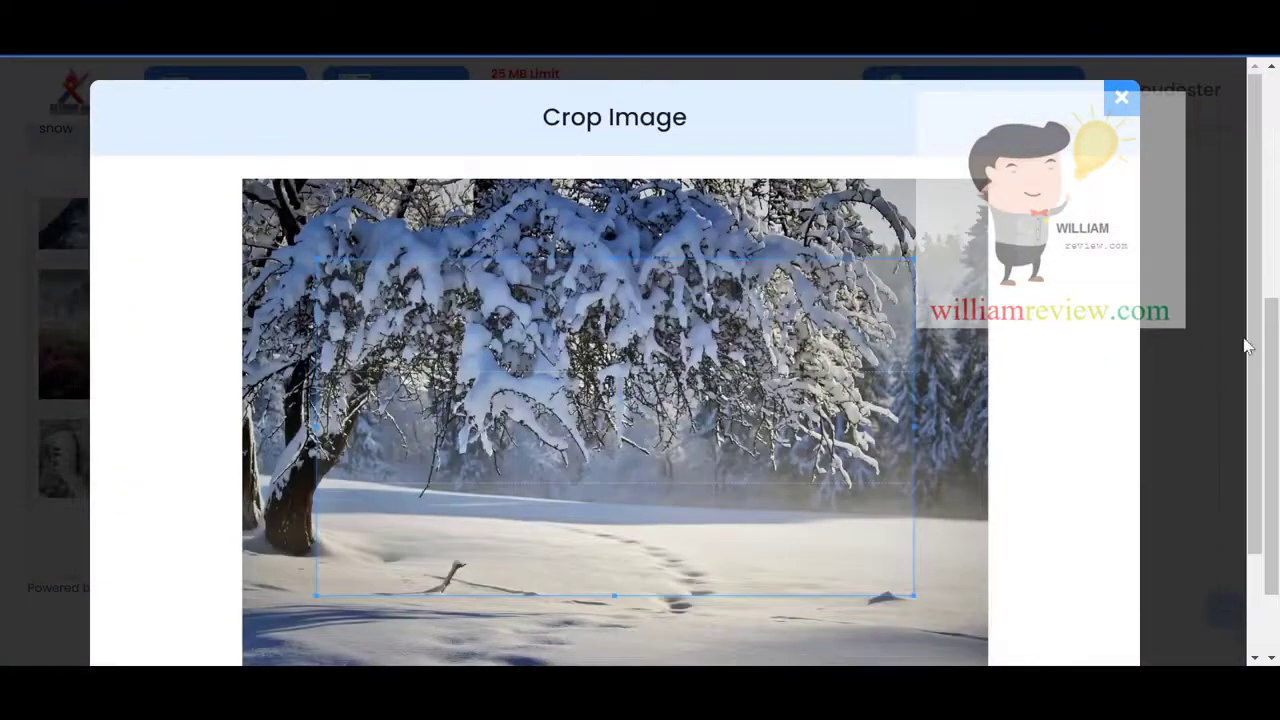
scroll(1251, 400, down, 1)
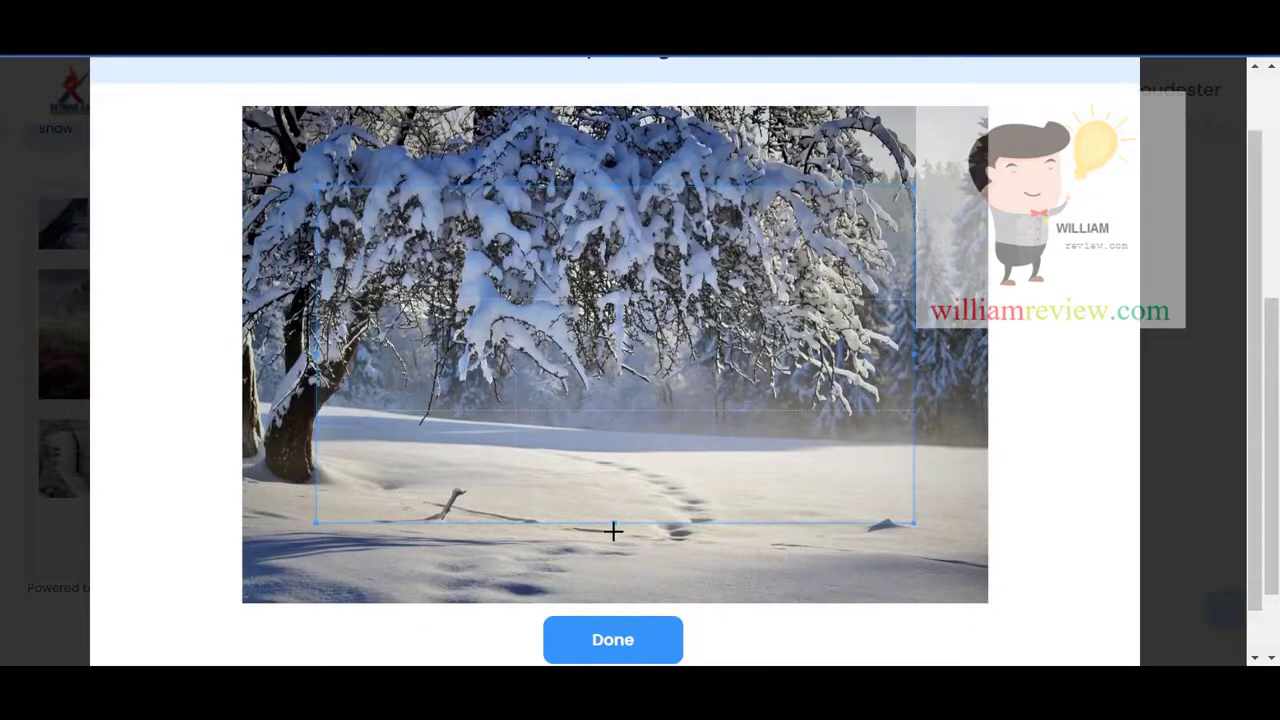
drag(613, 528, 611, 582)
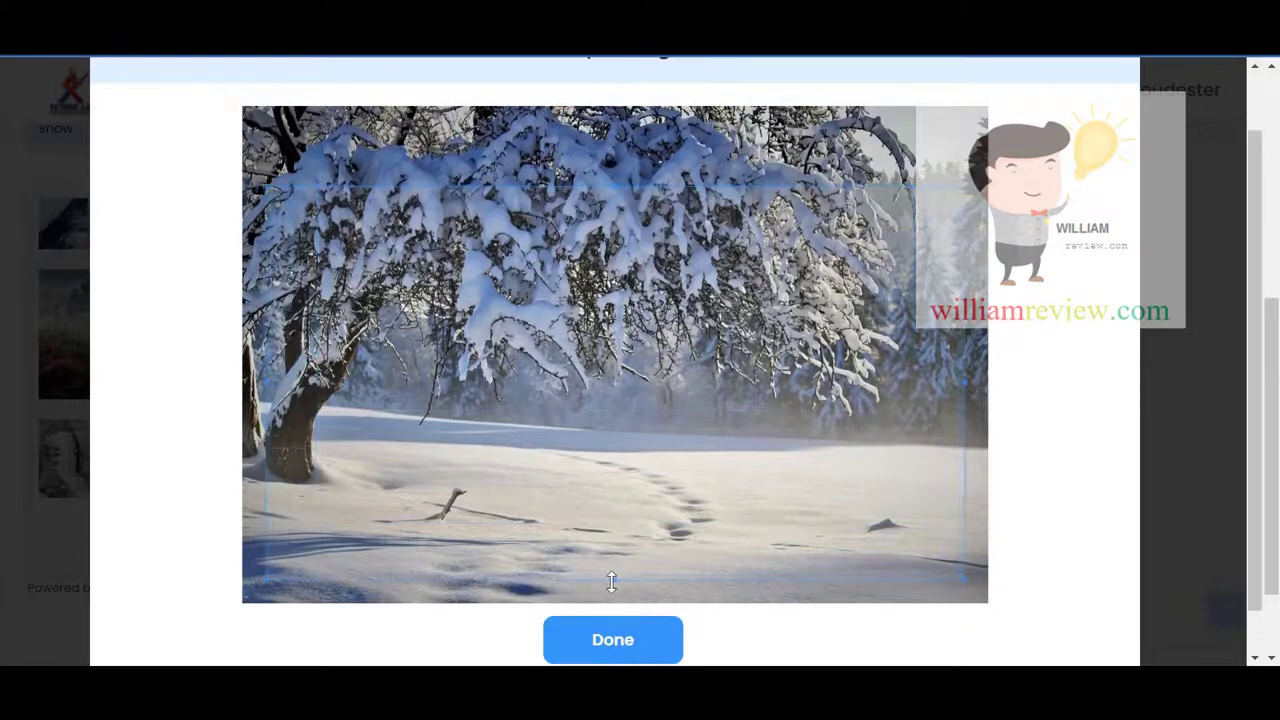
drag(668, 500, 645, 421)
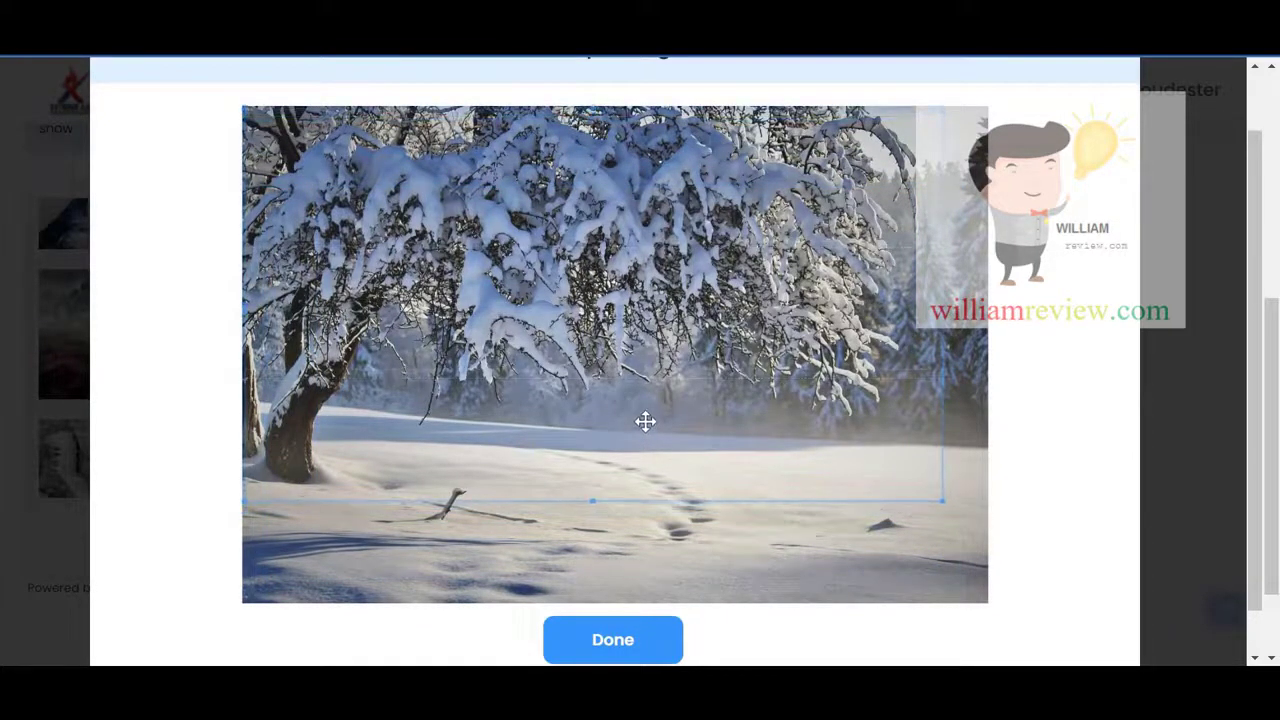
click(649, 641)
scroll(649, 500, up, 2)
scroll(640, 400, up, 3)
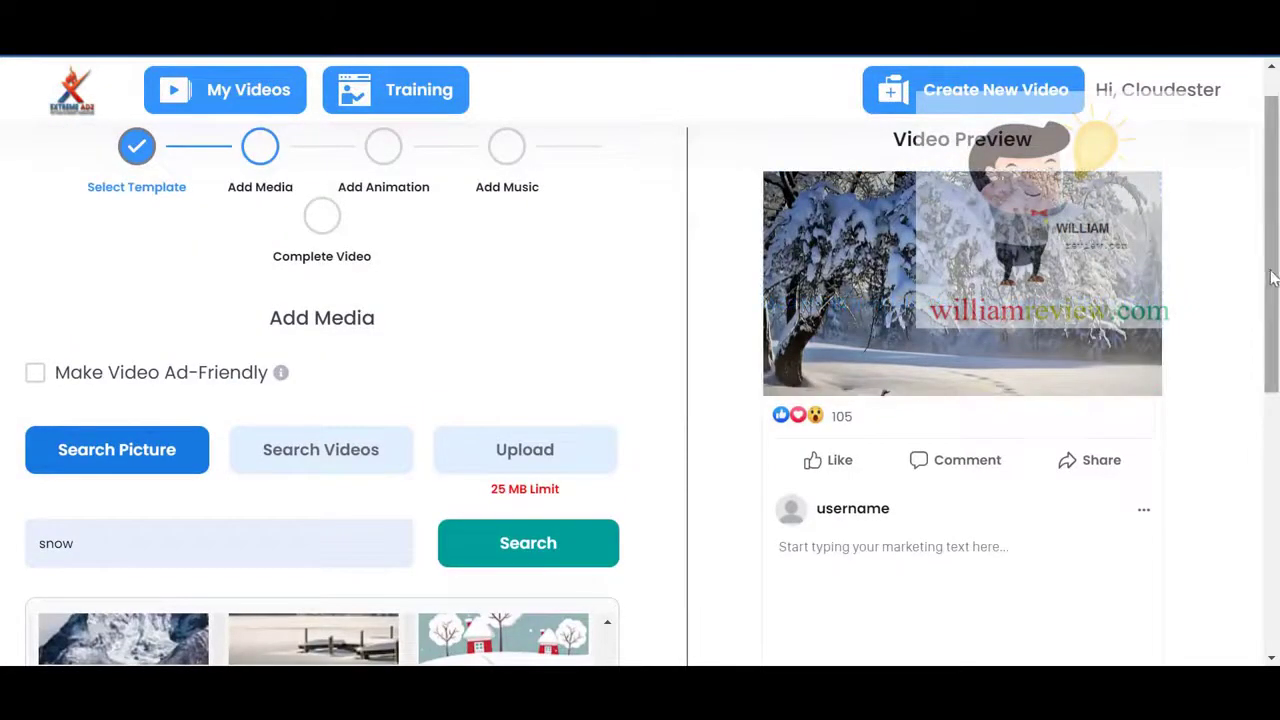
- Search videos for 'stars' and set the colourful nebula clip as the background
drag(1271, 279, 1272, 300)
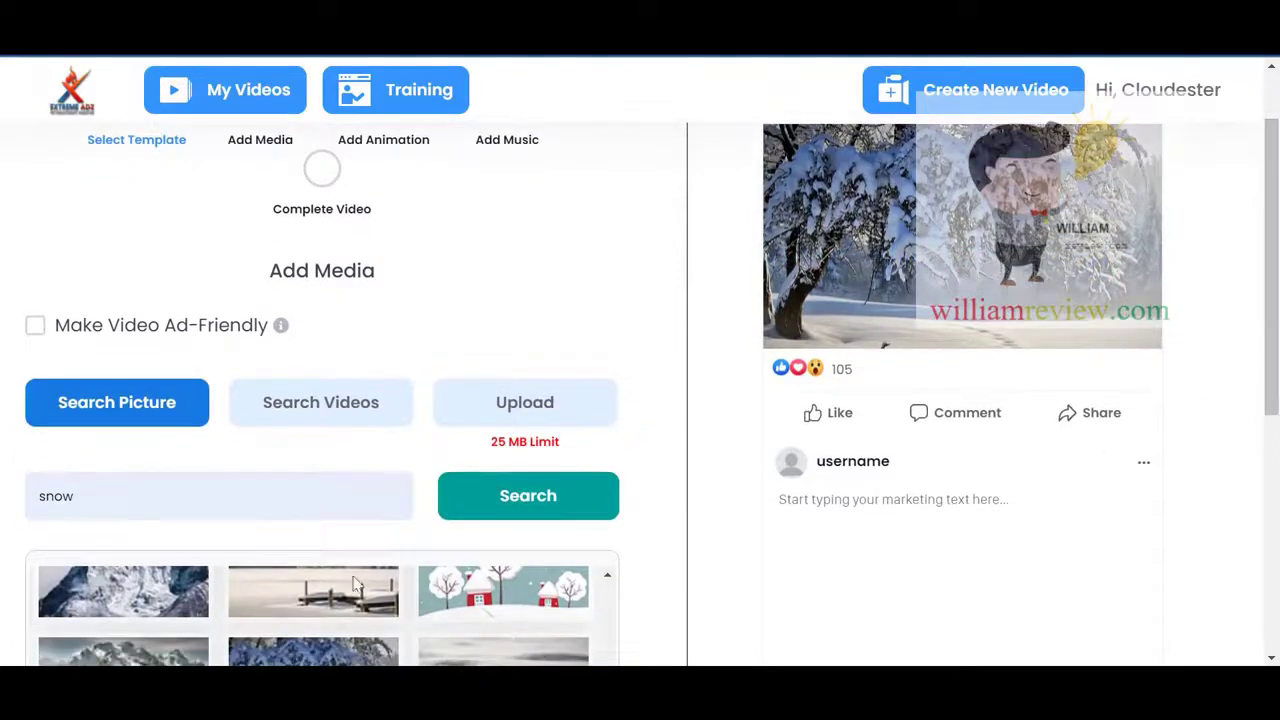
click(298, 414)
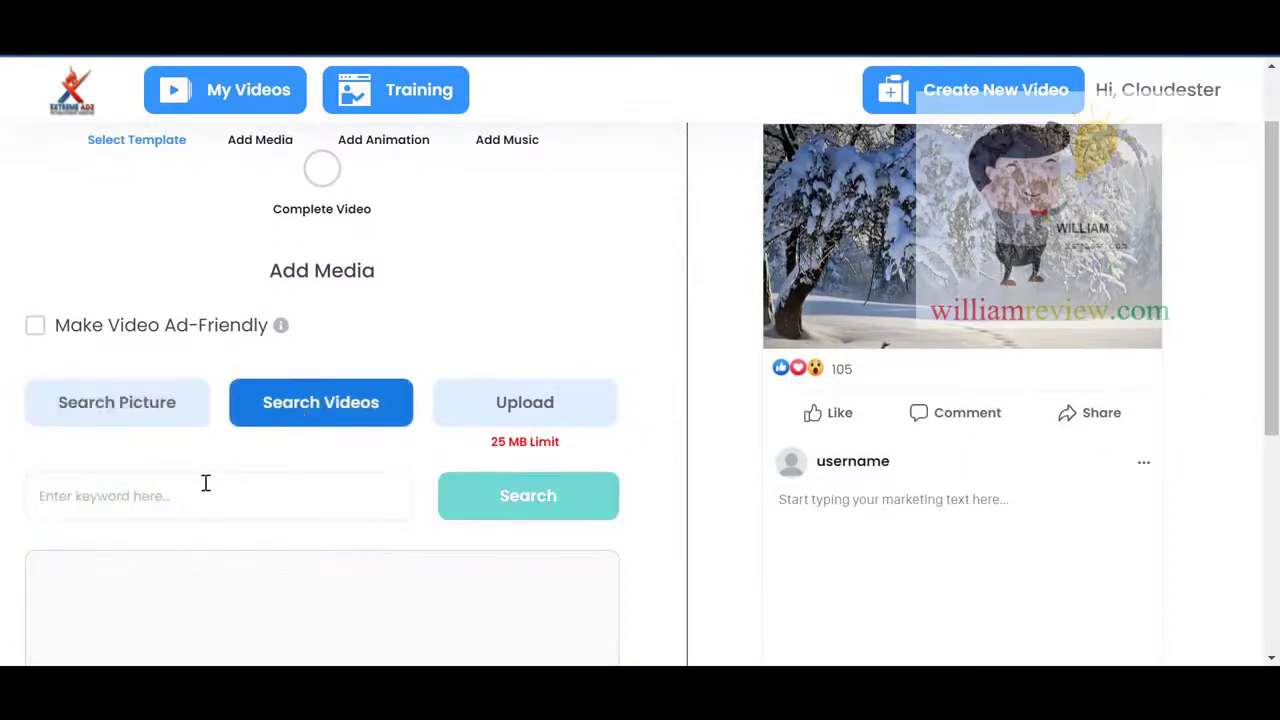
click(205, 483)
click(112, 279)
text(stars)
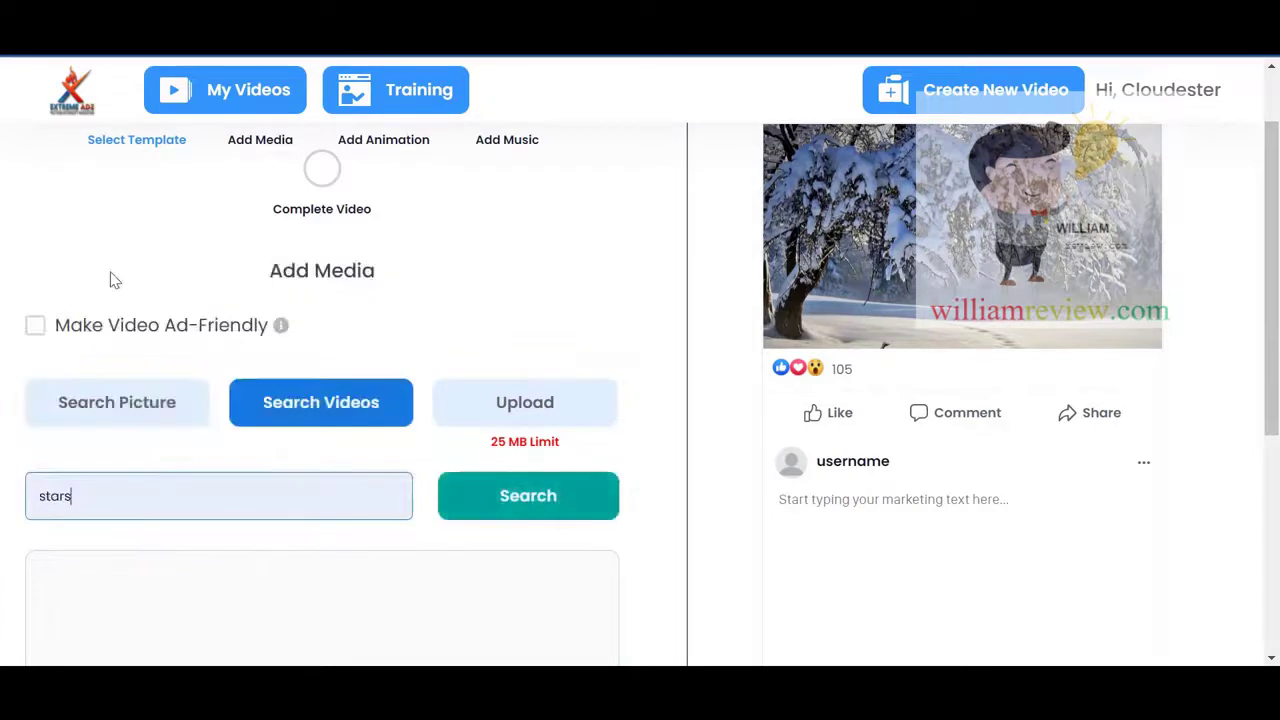
click(551, 497)
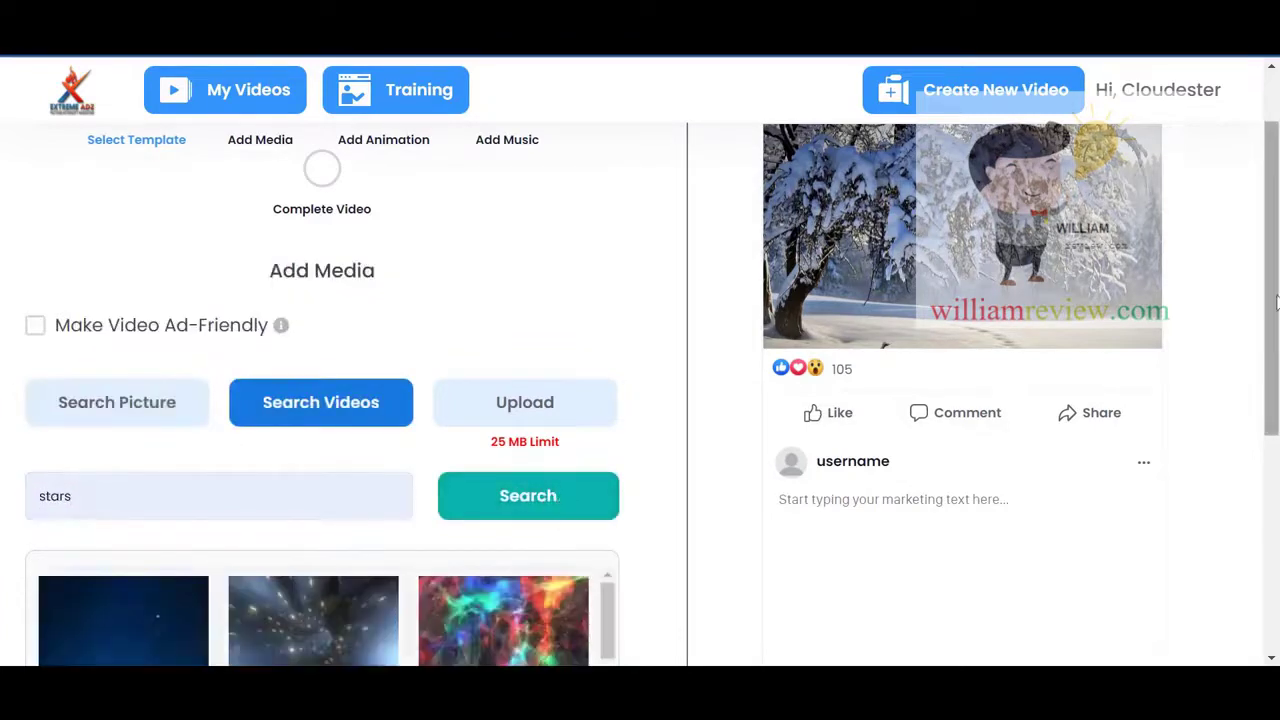
drag(1271, 302, 1272, 414)
scroll(923, 409, down, 1)
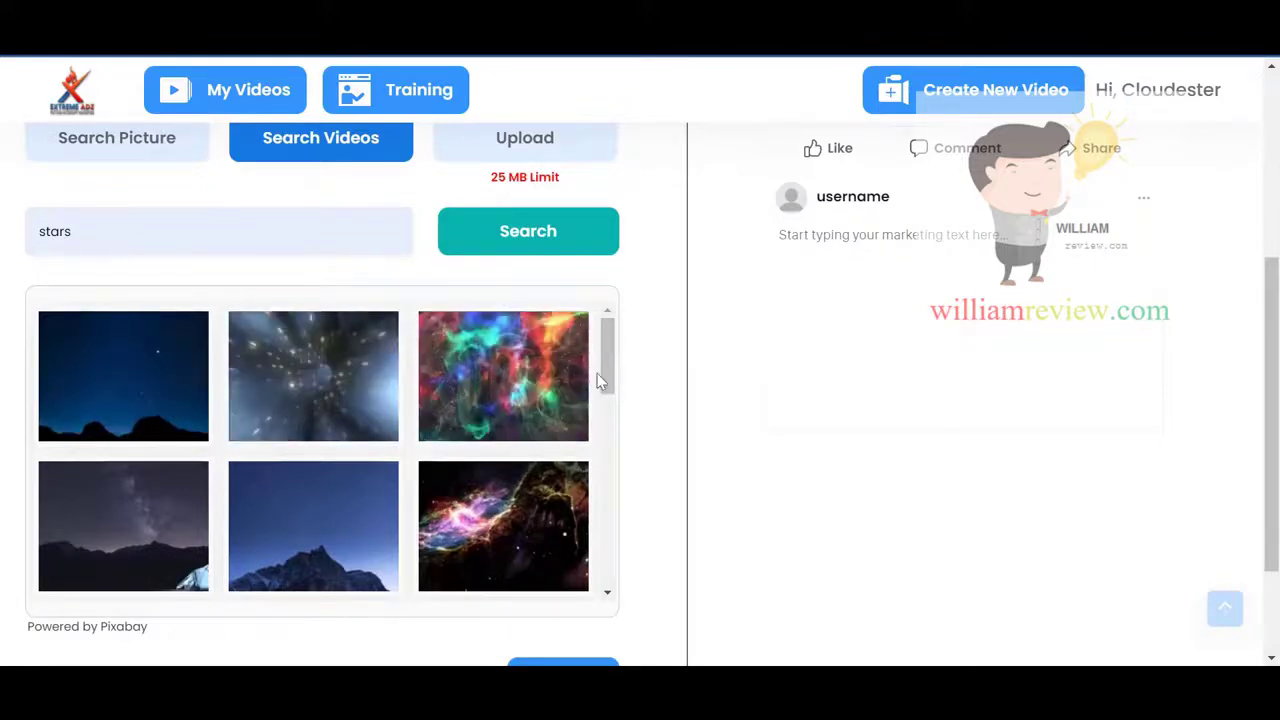
drag(604, 373, 605, 444)
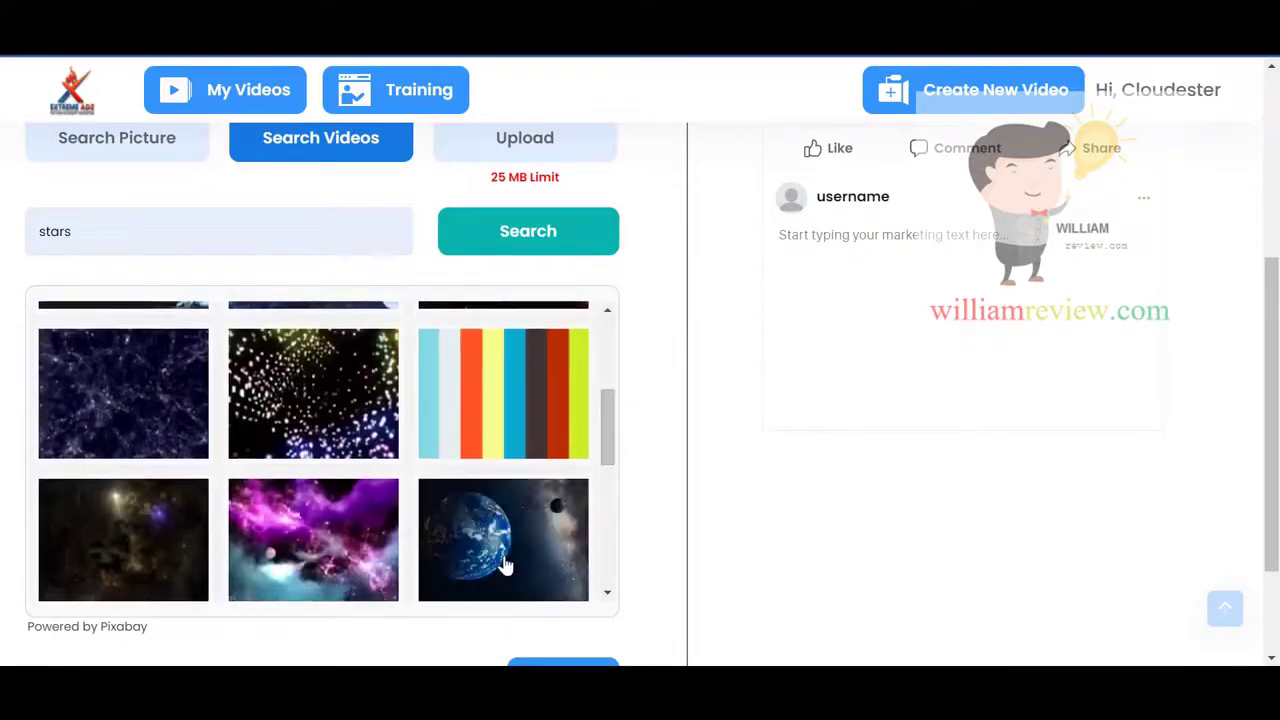
drag(607, 450, 613, 357)
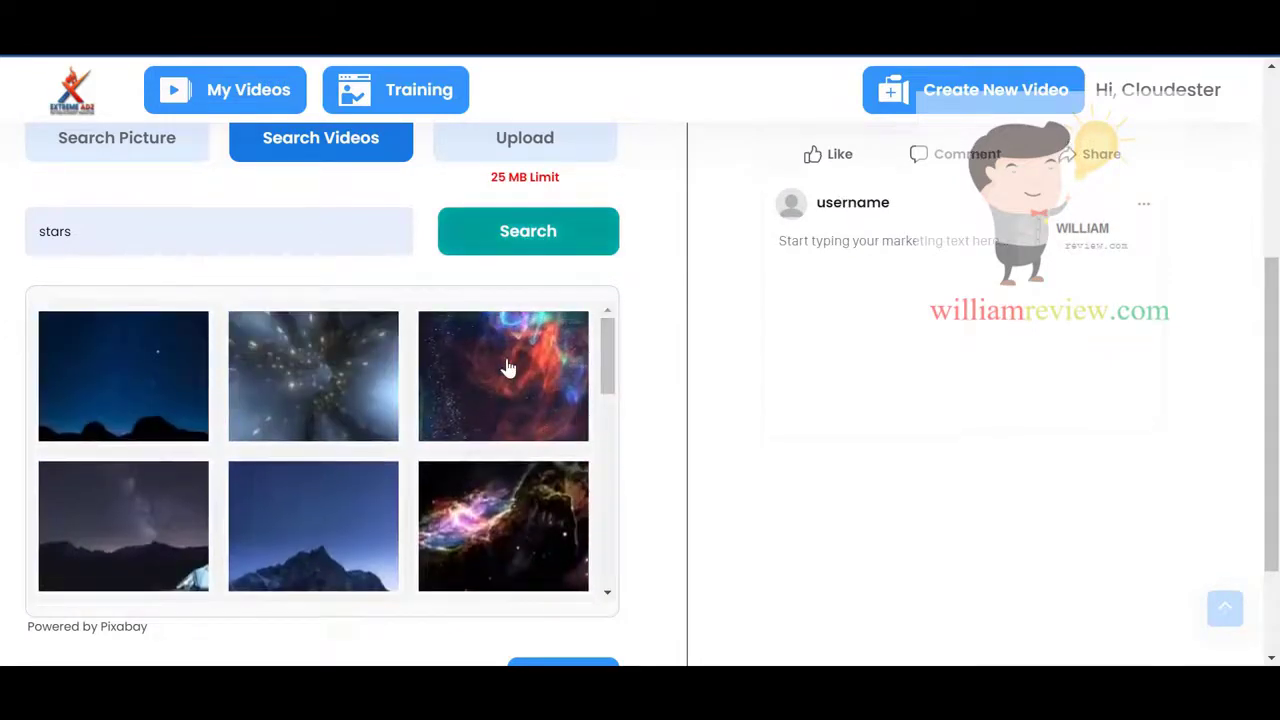
drag(1268, 330, 1268, 174)
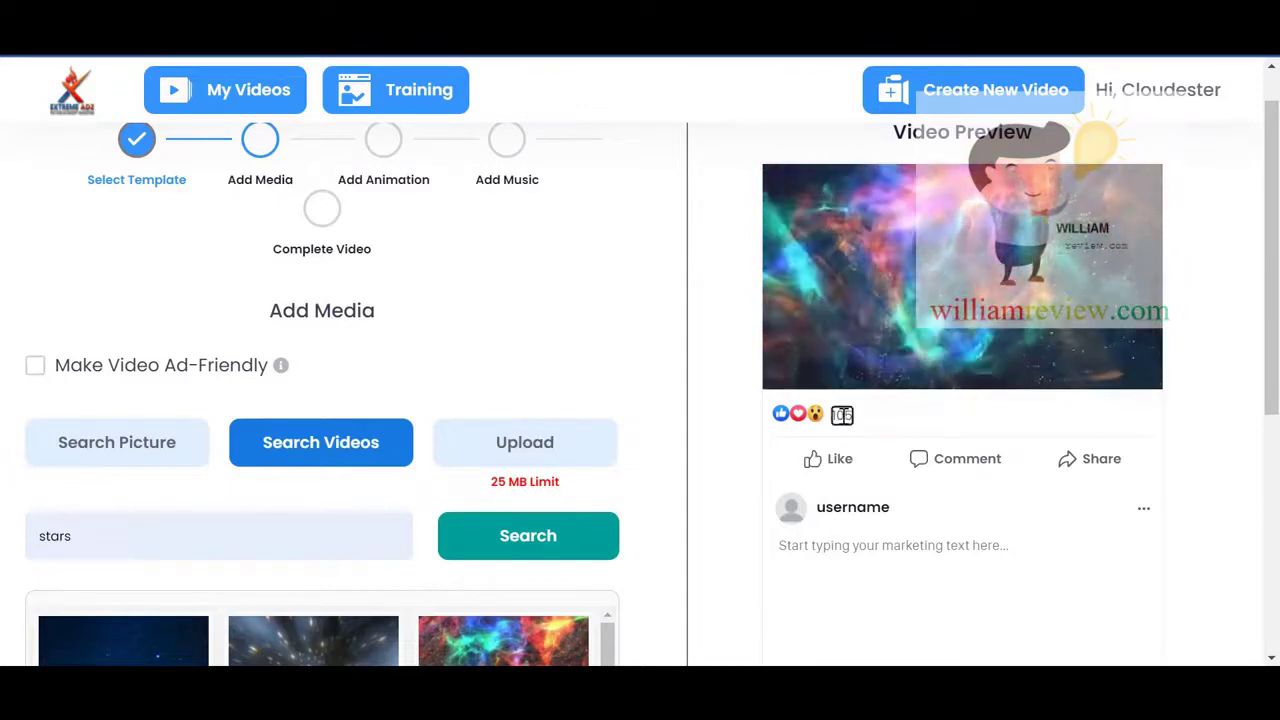
- Select the preview's 105 reaction count for editing
double_click(842, 414)
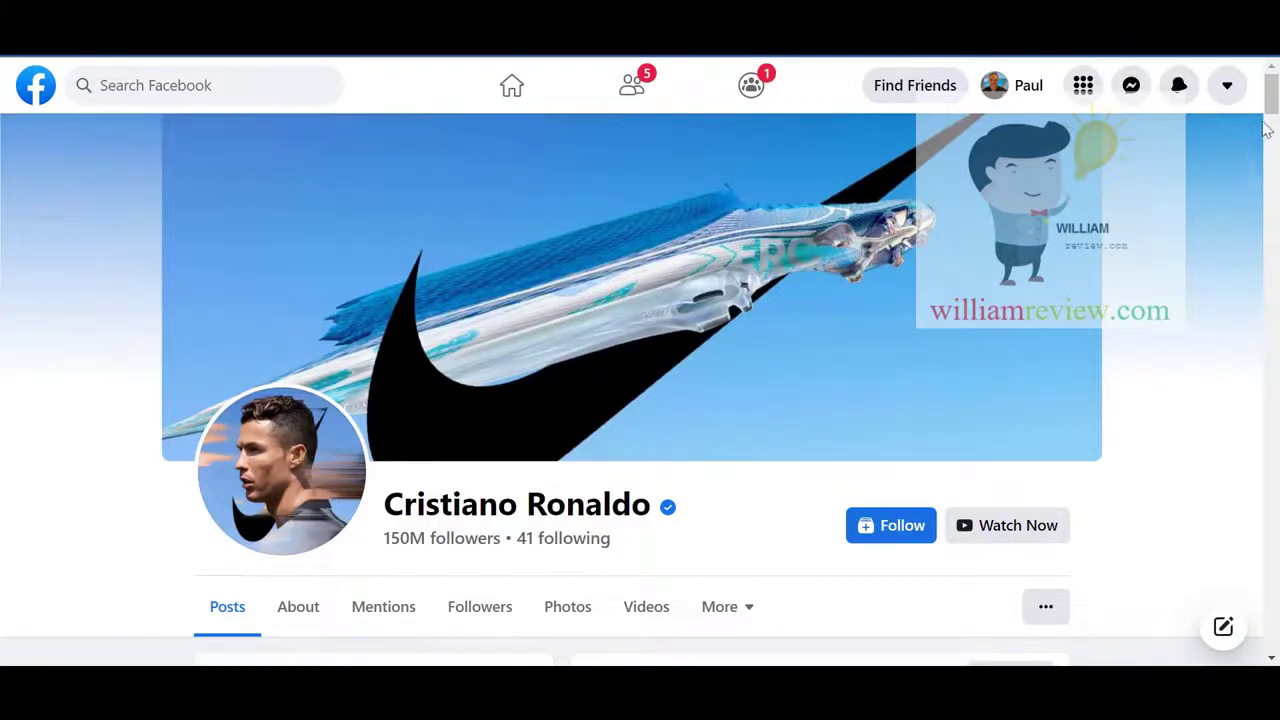
- Scroll the celebrity's Facebook page down to the post with 206K reactions
drag(1271, 110, 1273, 180)
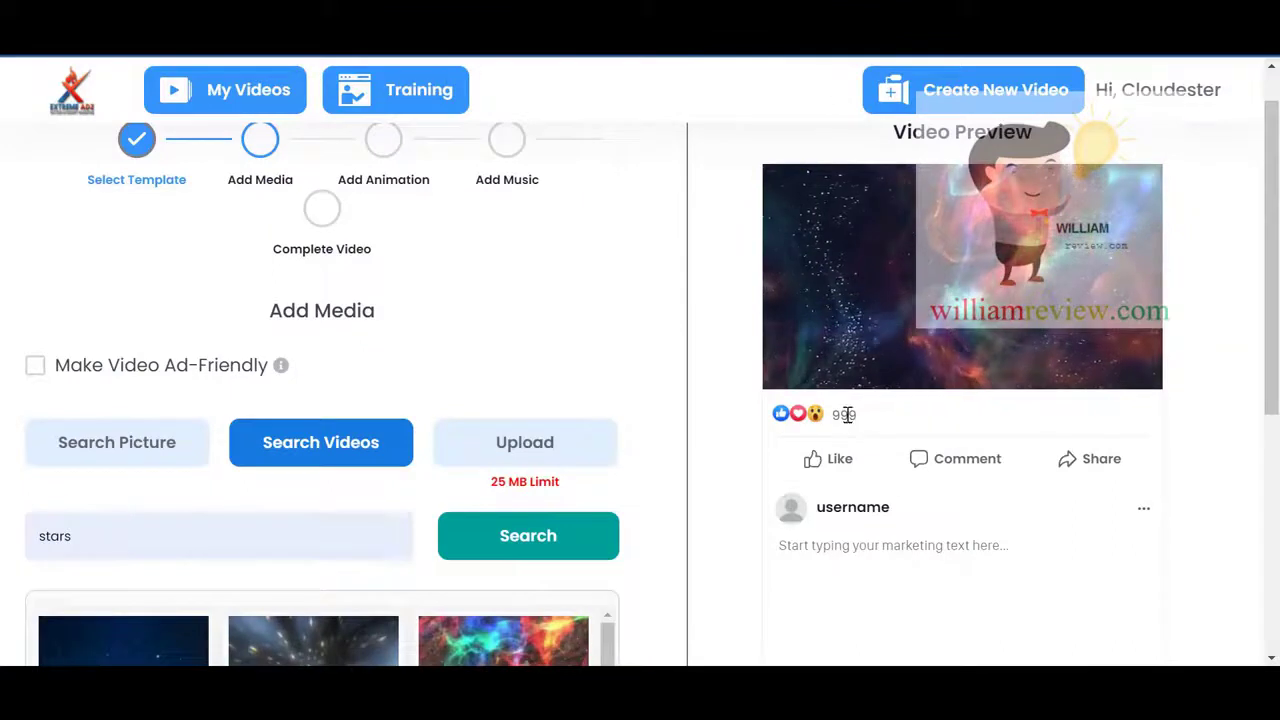
- Change the preview's reaction count from 999 to 206K
double_click(843, 414)
text(0)
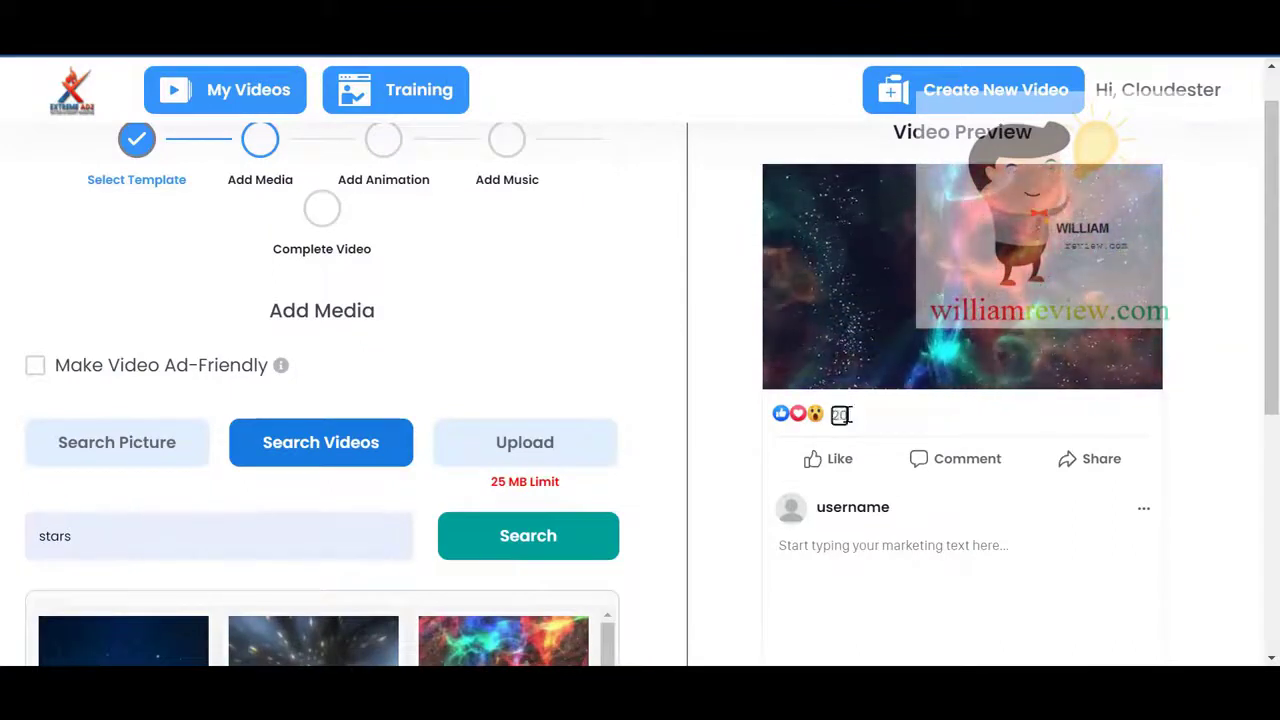
text(0K)
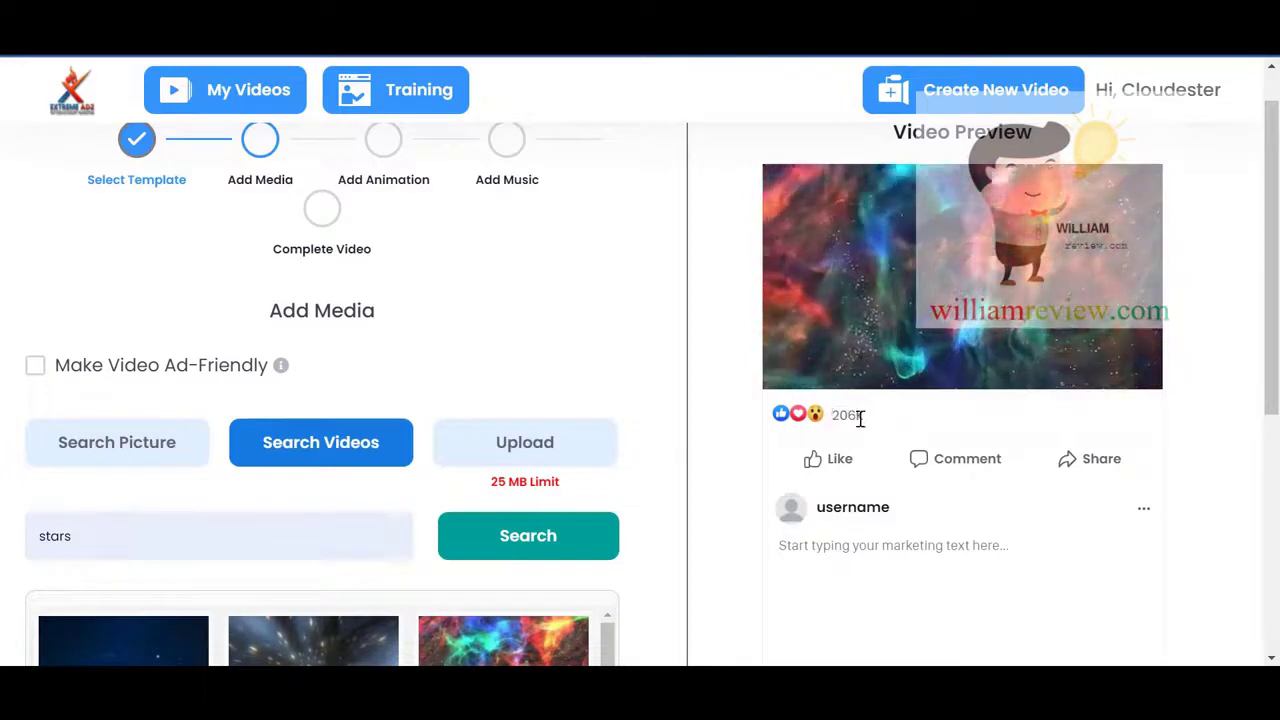
click(890, 435)
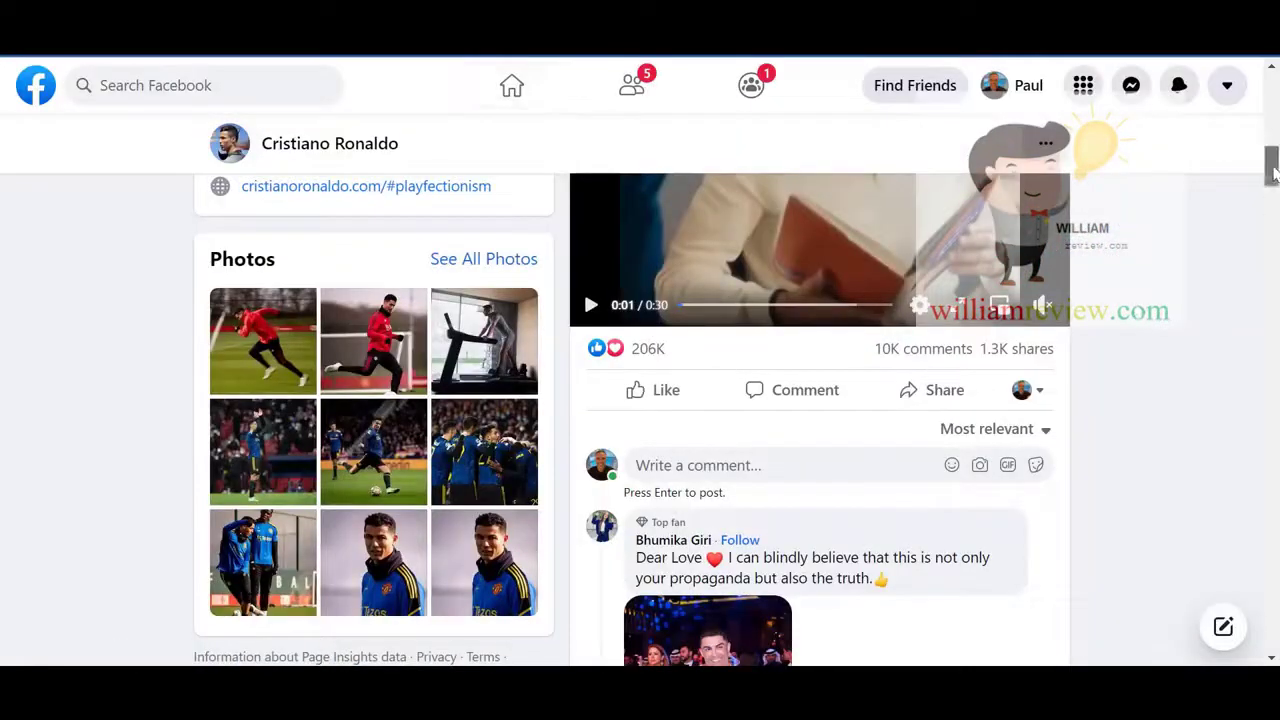
- Scroll the Facebook page down to the treadmill post with 1.2M reactions
drag(1272, 172, 1265, 250)
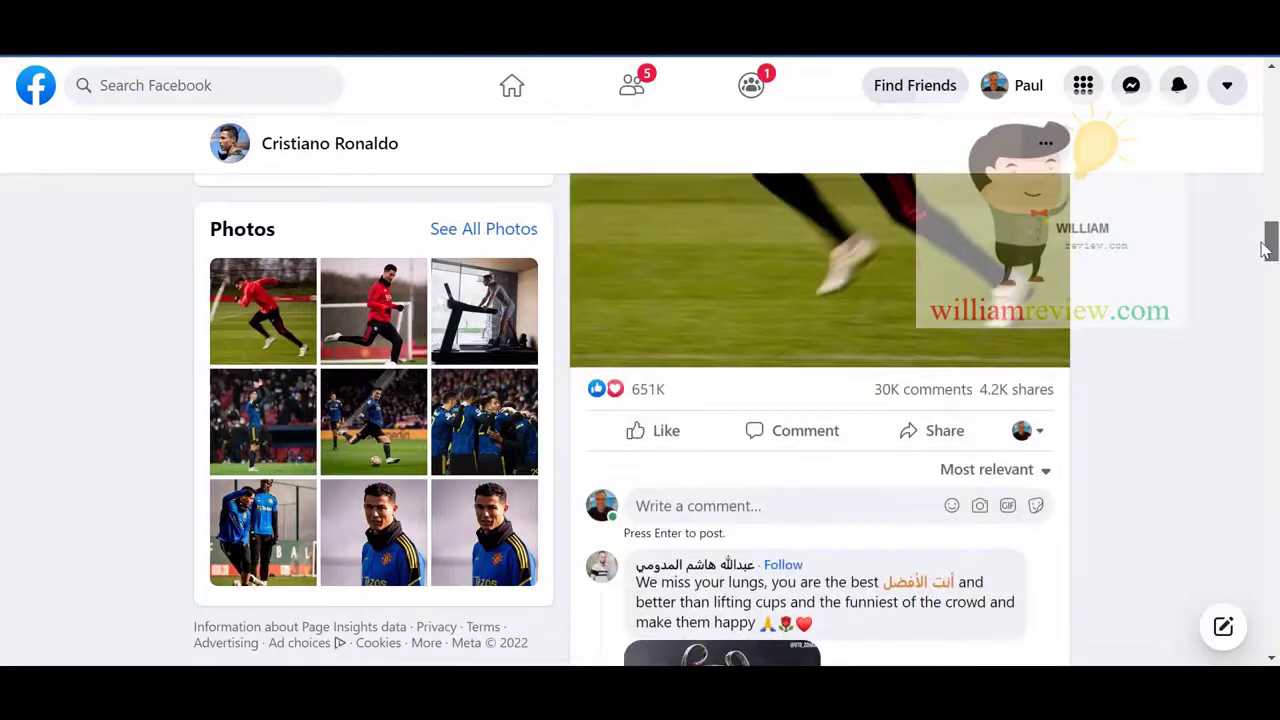
drag(1265, 250, 1262, 392)
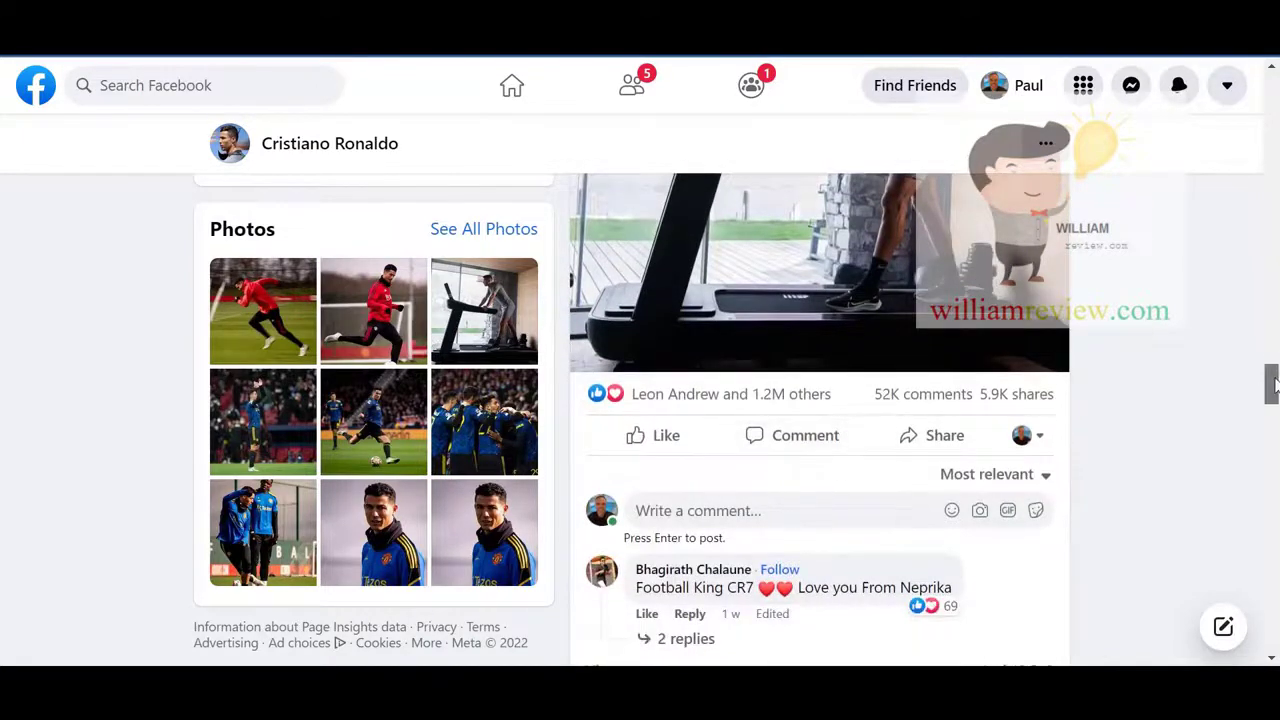
drag(1273, 385, 1273, 367)
scroll(1273, 367, down, 1)
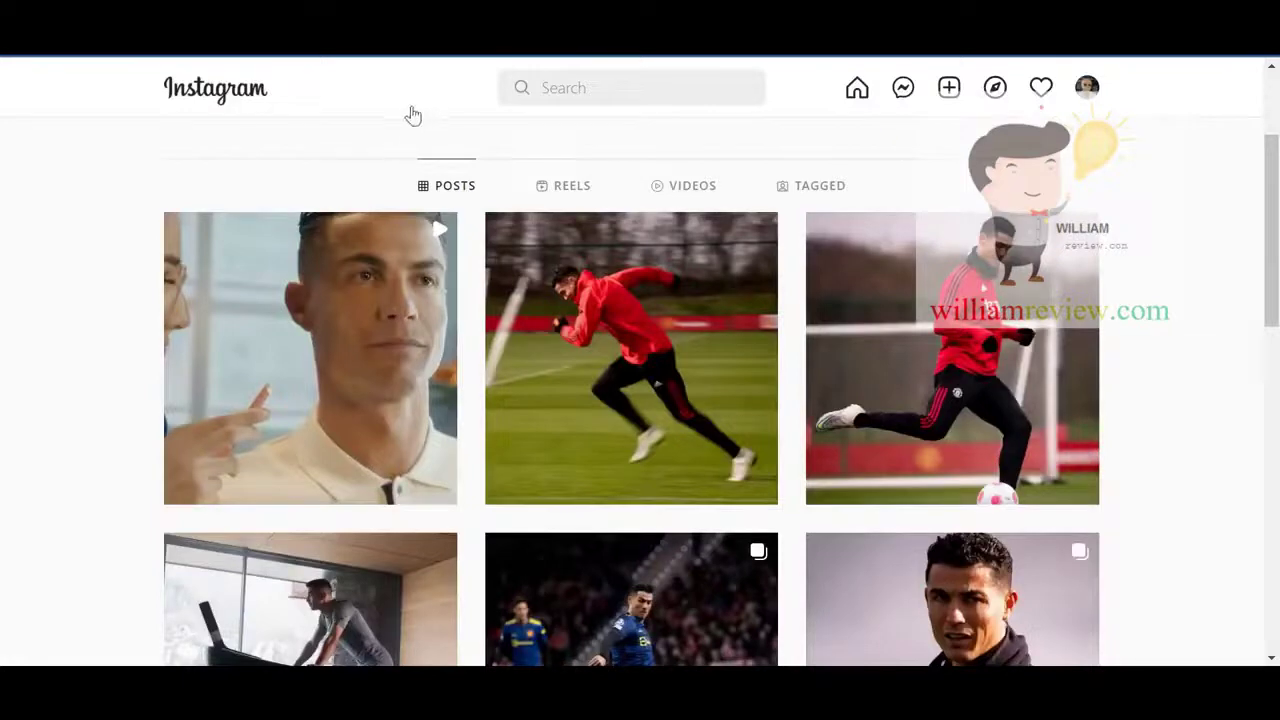
click(588, 404)
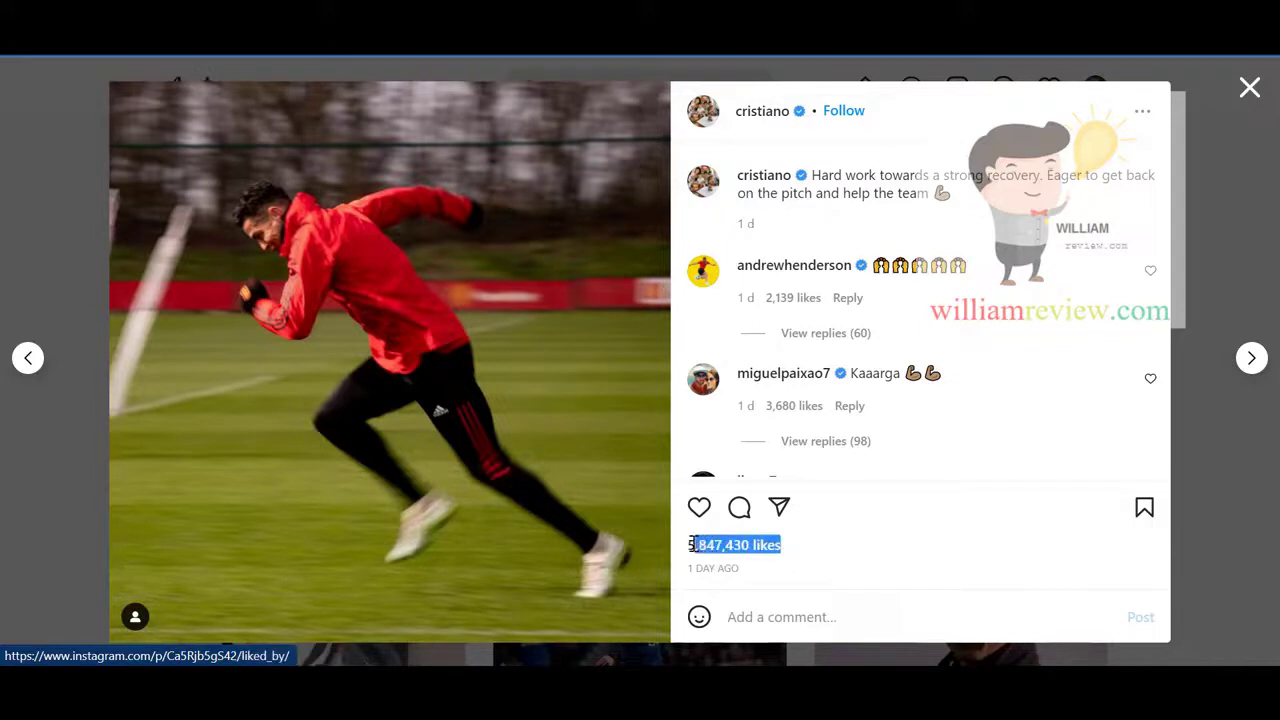
click(865, 552)
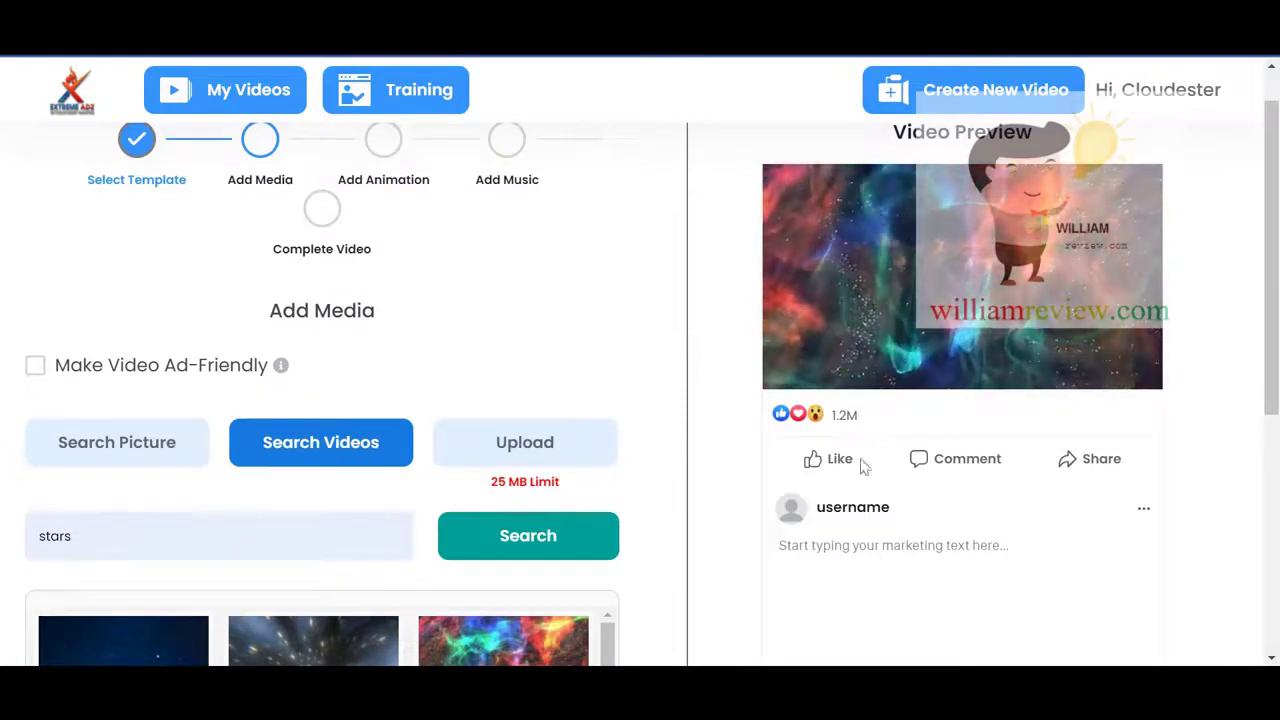
- Enter a poster name and use a cropped Desktop selfie as the profile picture
double_click(852, 508)
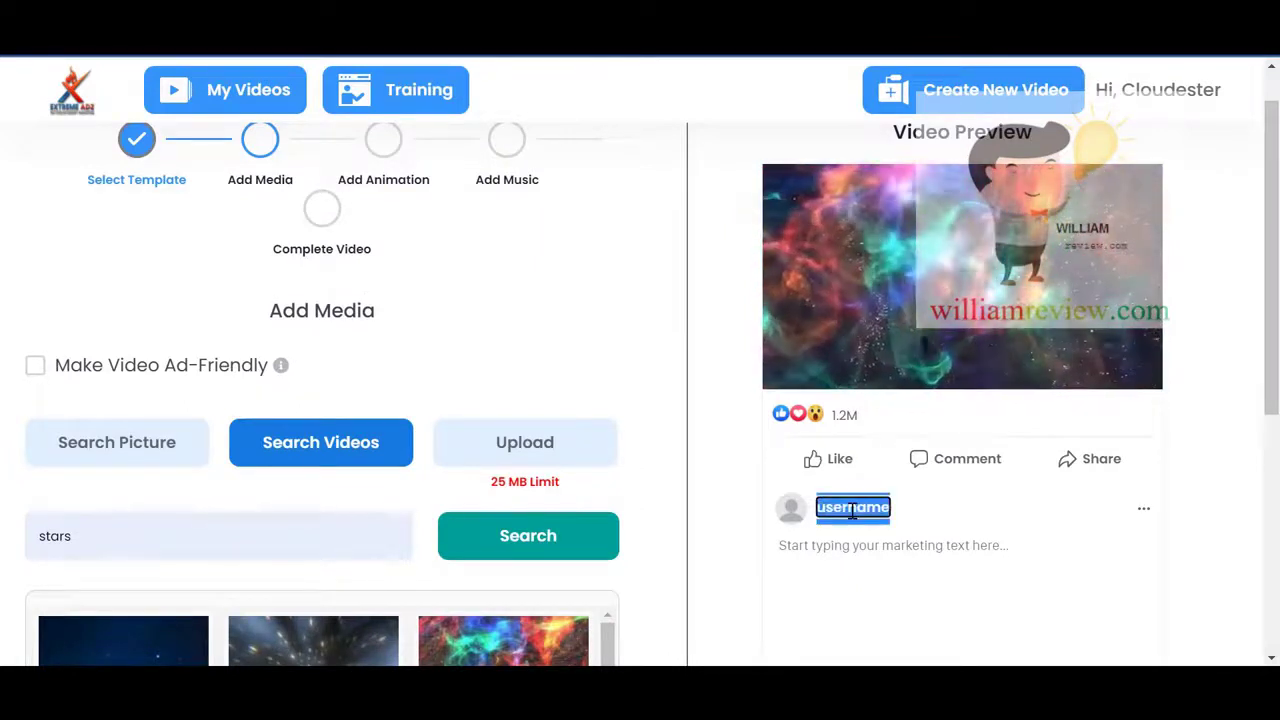
text(Paul)
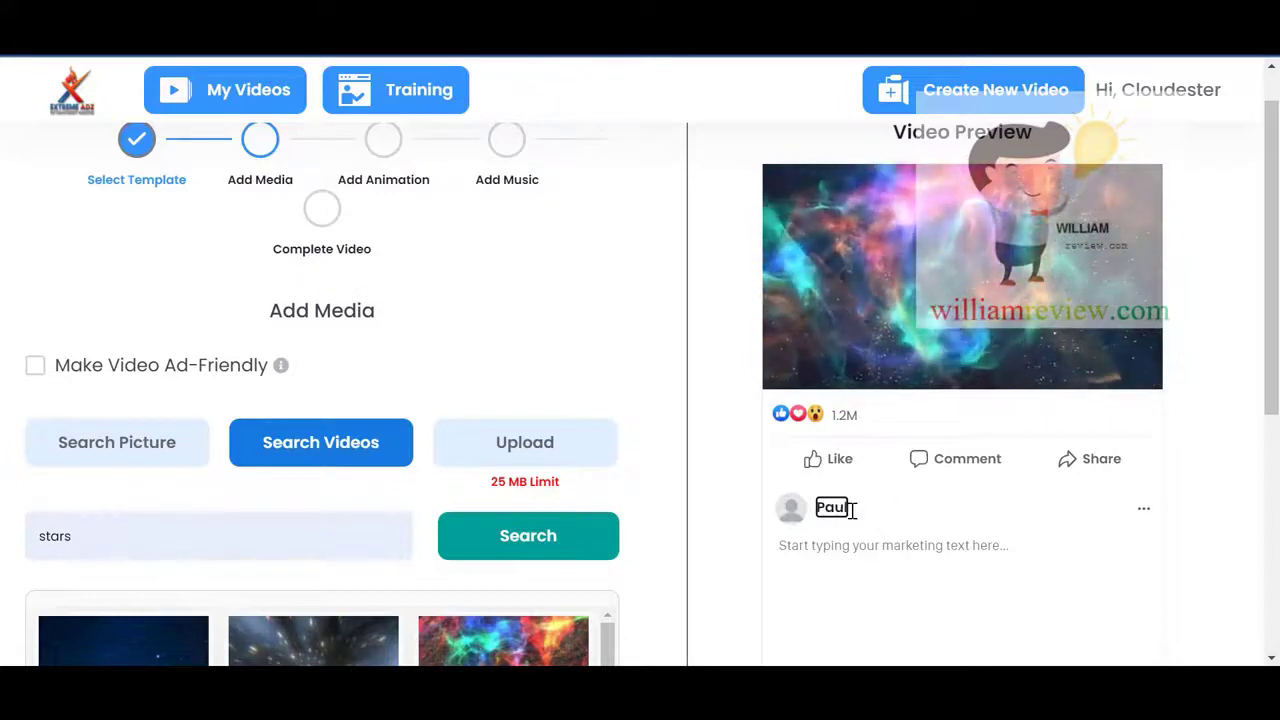
text(Ty)
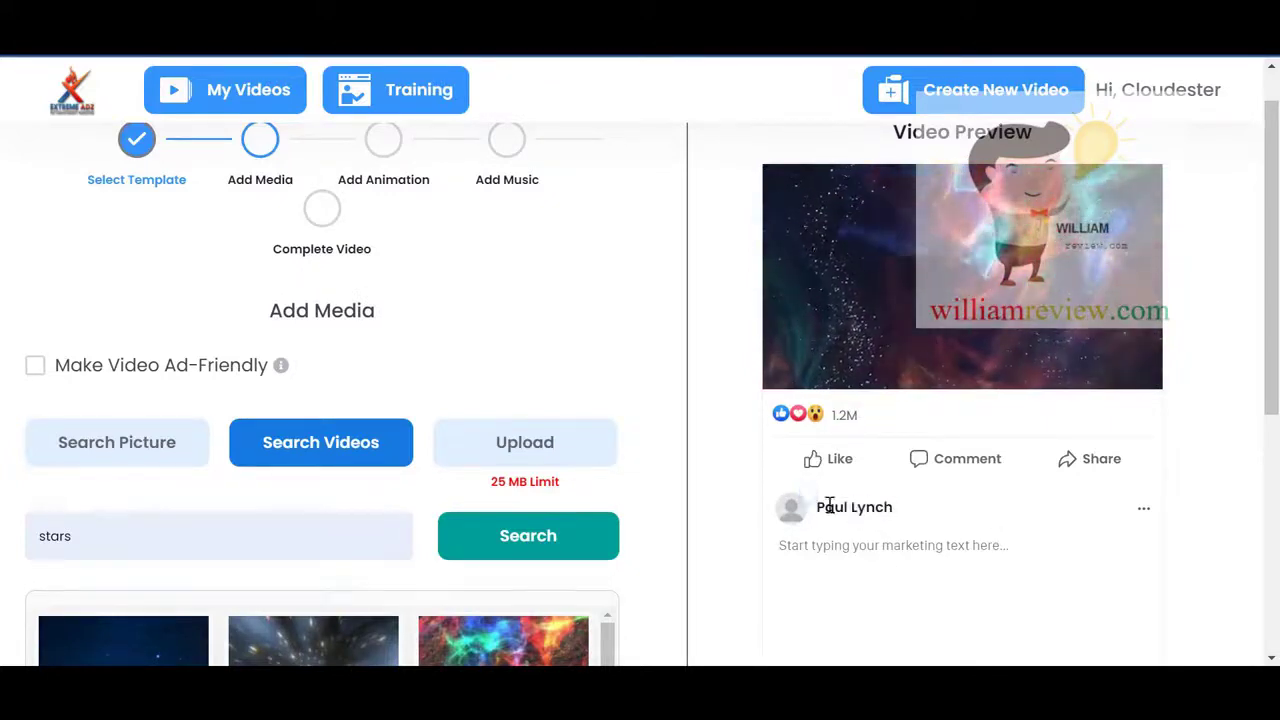
click(791, 509)
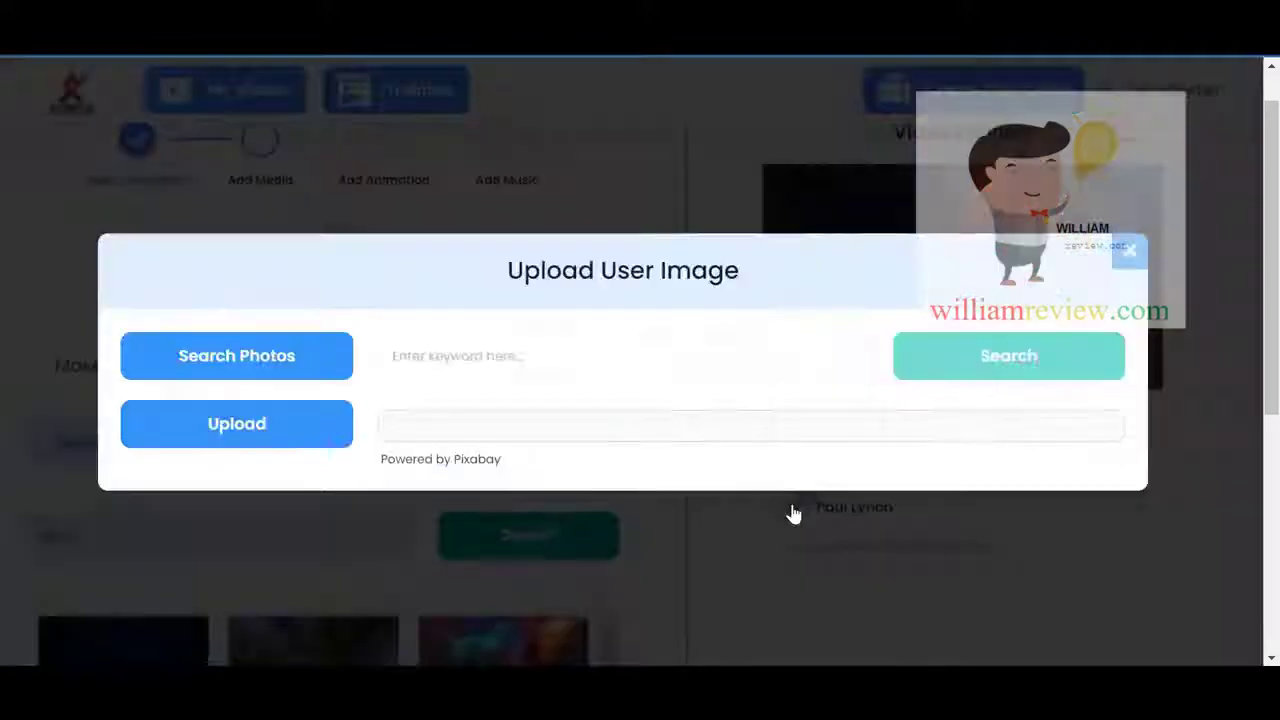
click(266, 442)
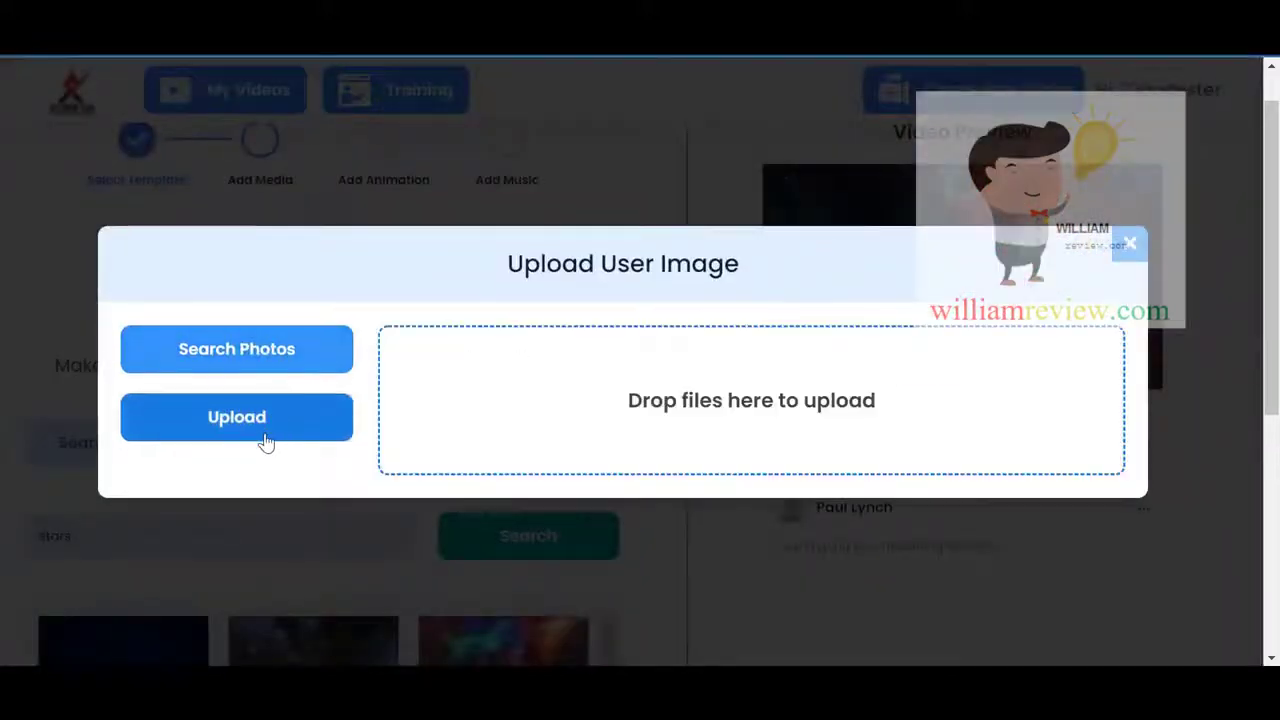
click(745, 421)
click(99, 106)
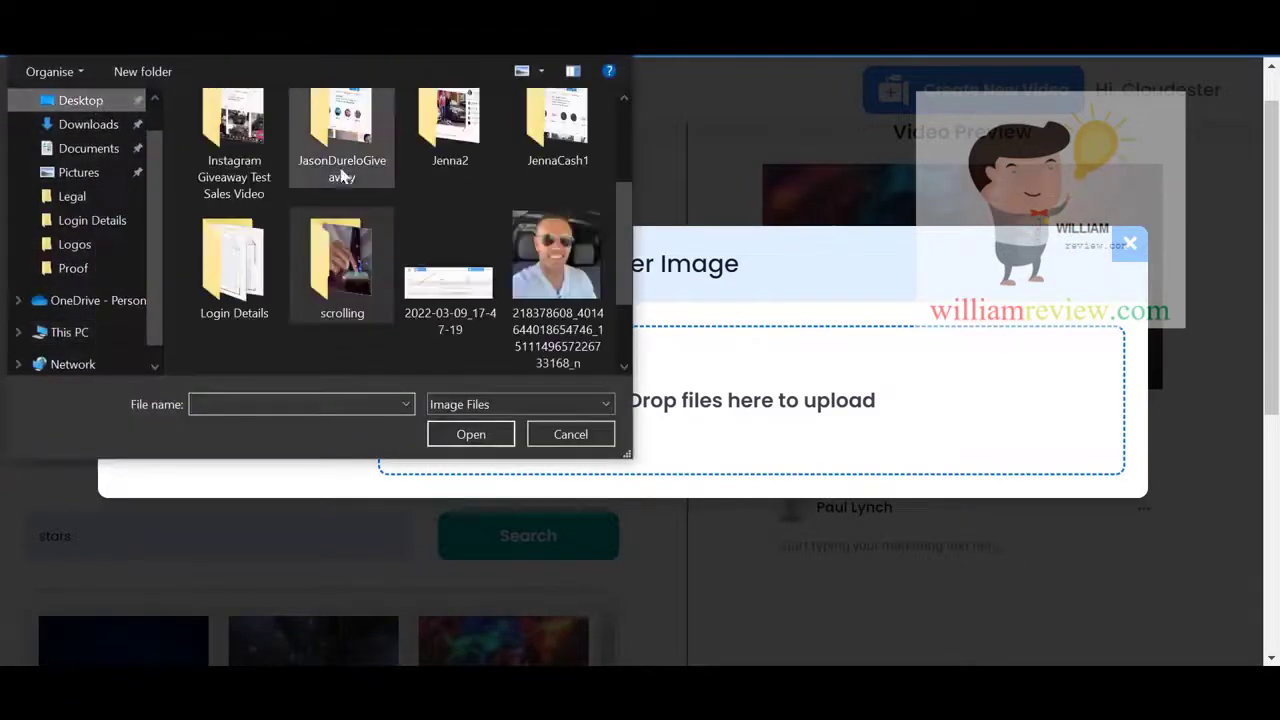
scroll(340, 250, down, 2)
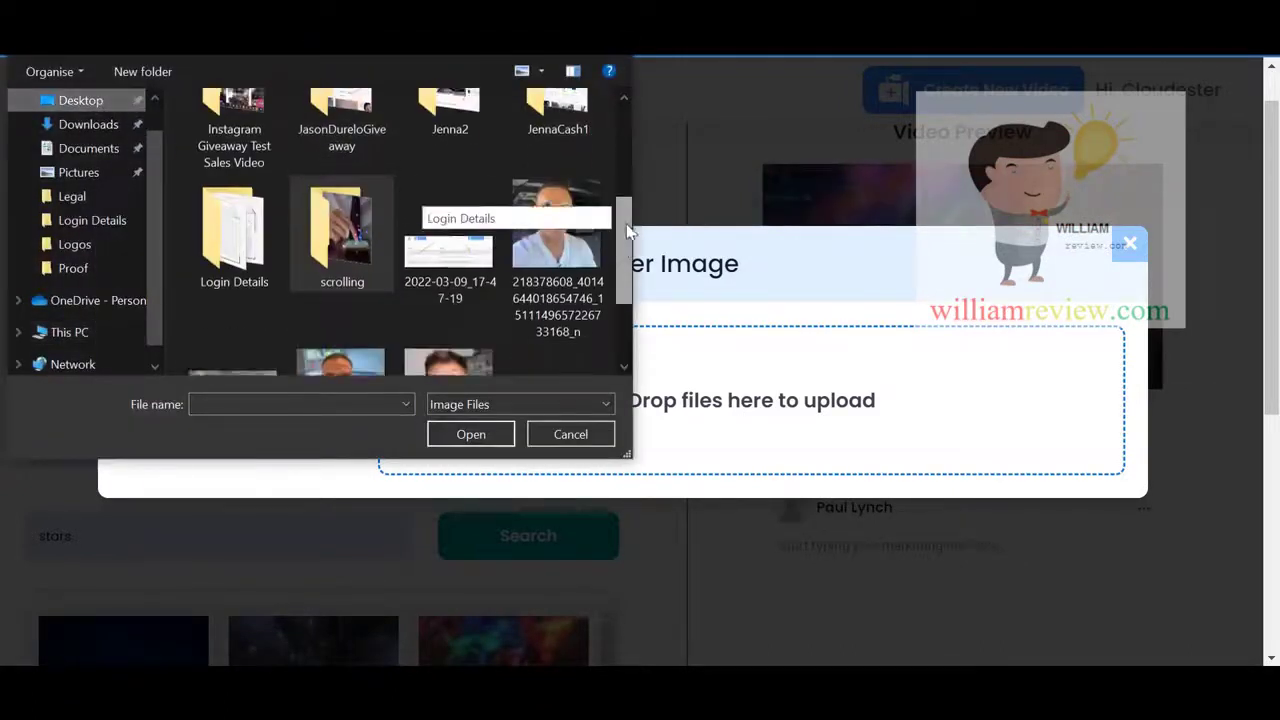
double_click(335, 287)
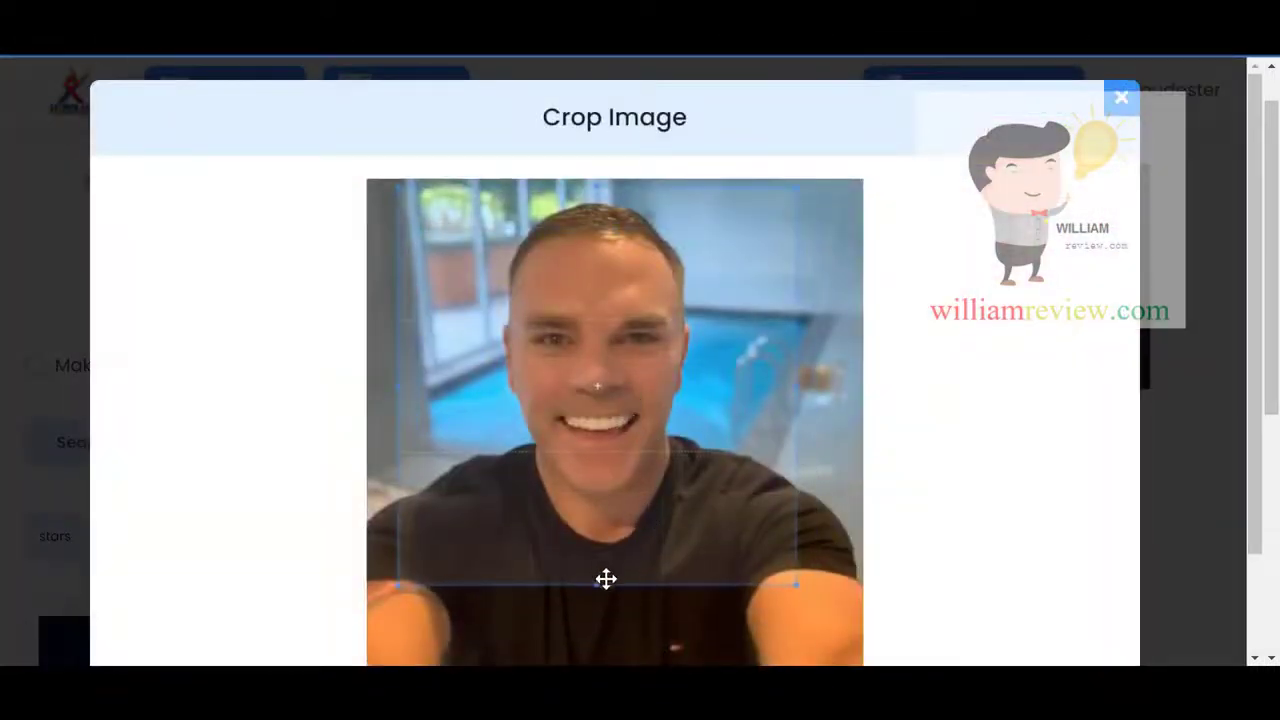
drag(596, 581, 593, 529)
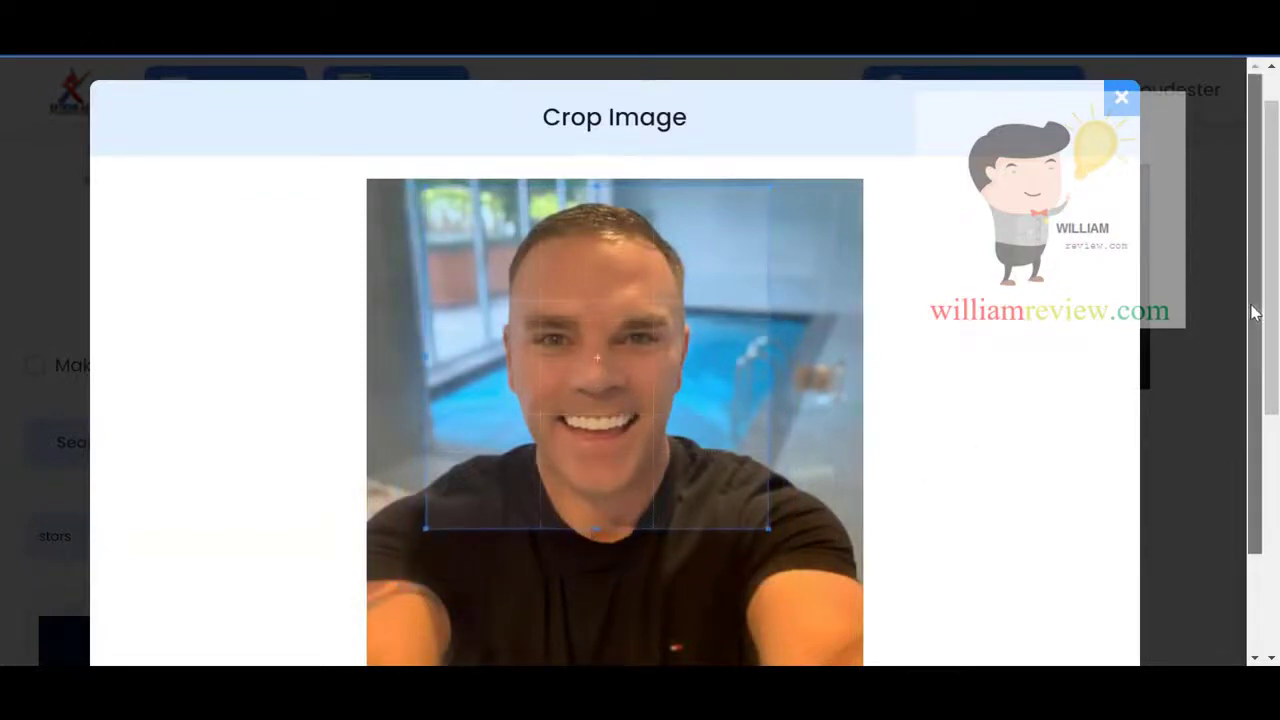
drag(1258, 312, 1270, 442)
click(637, 600)
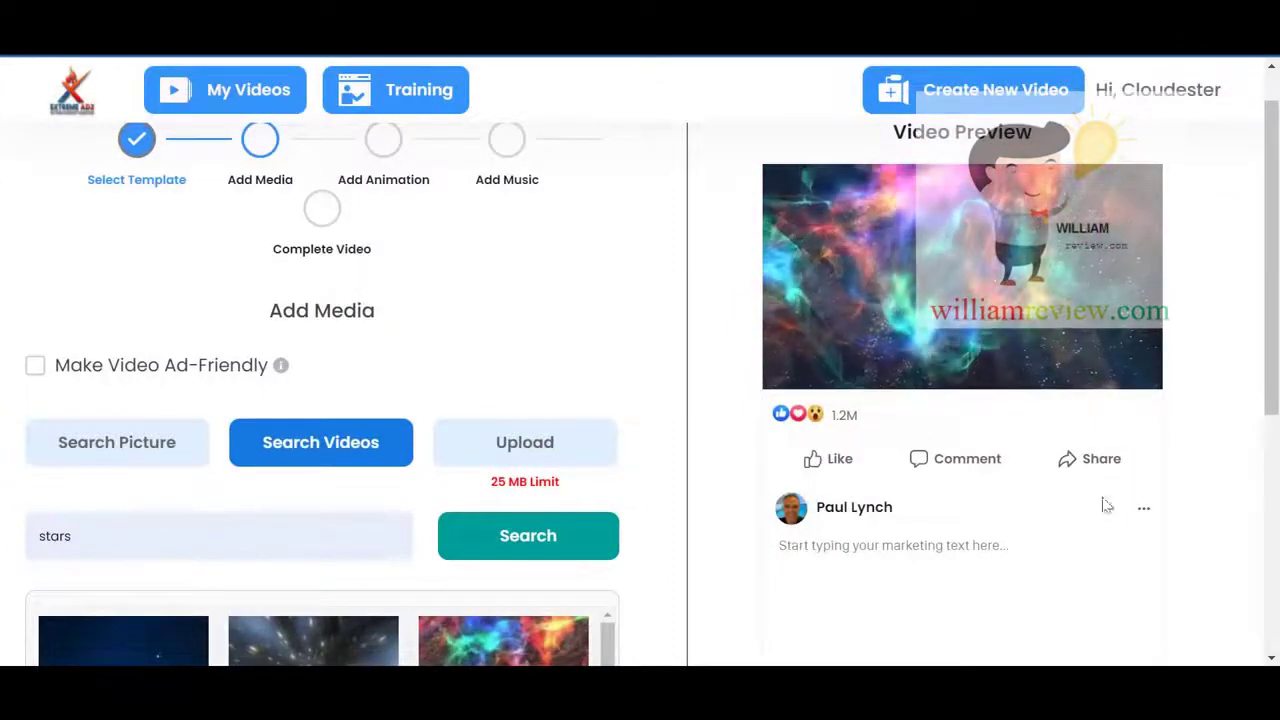
- Write the ad text: a 🔥 'This Offer Is Out Of This World' headline, then paste the pitch and hashtag
drag(1272, 400, 1274, 450)
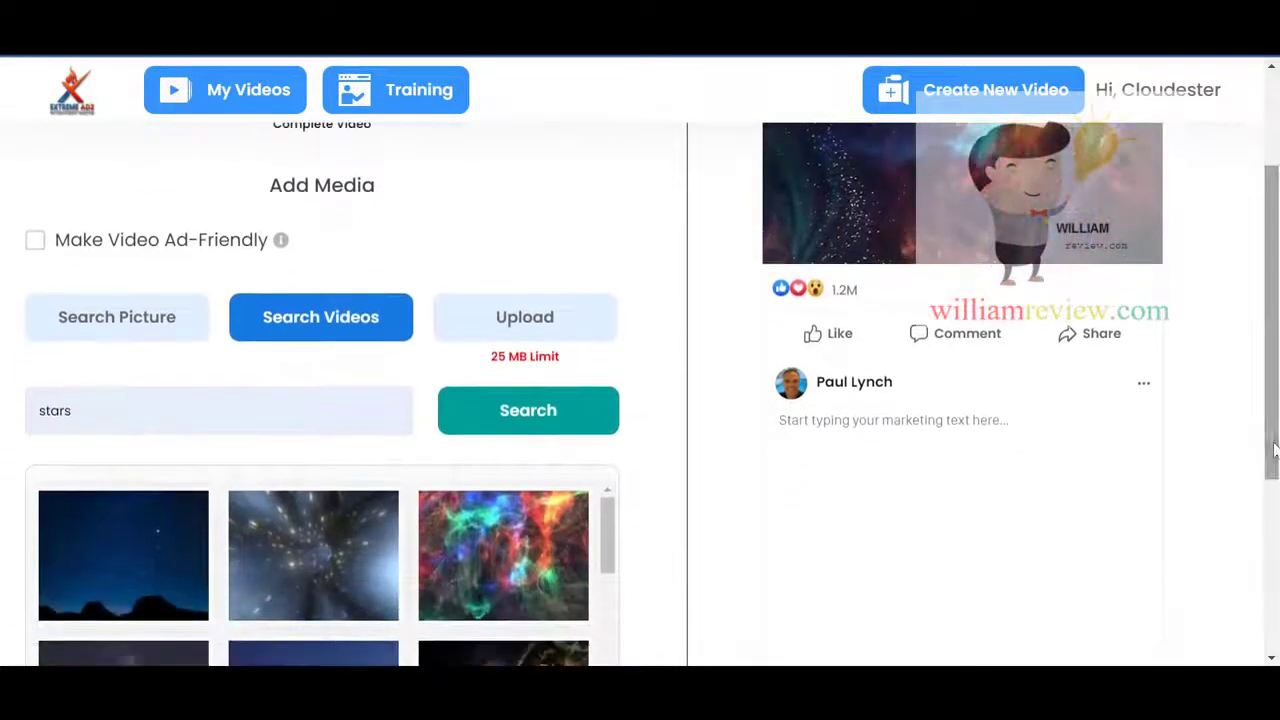
click(930, 430)
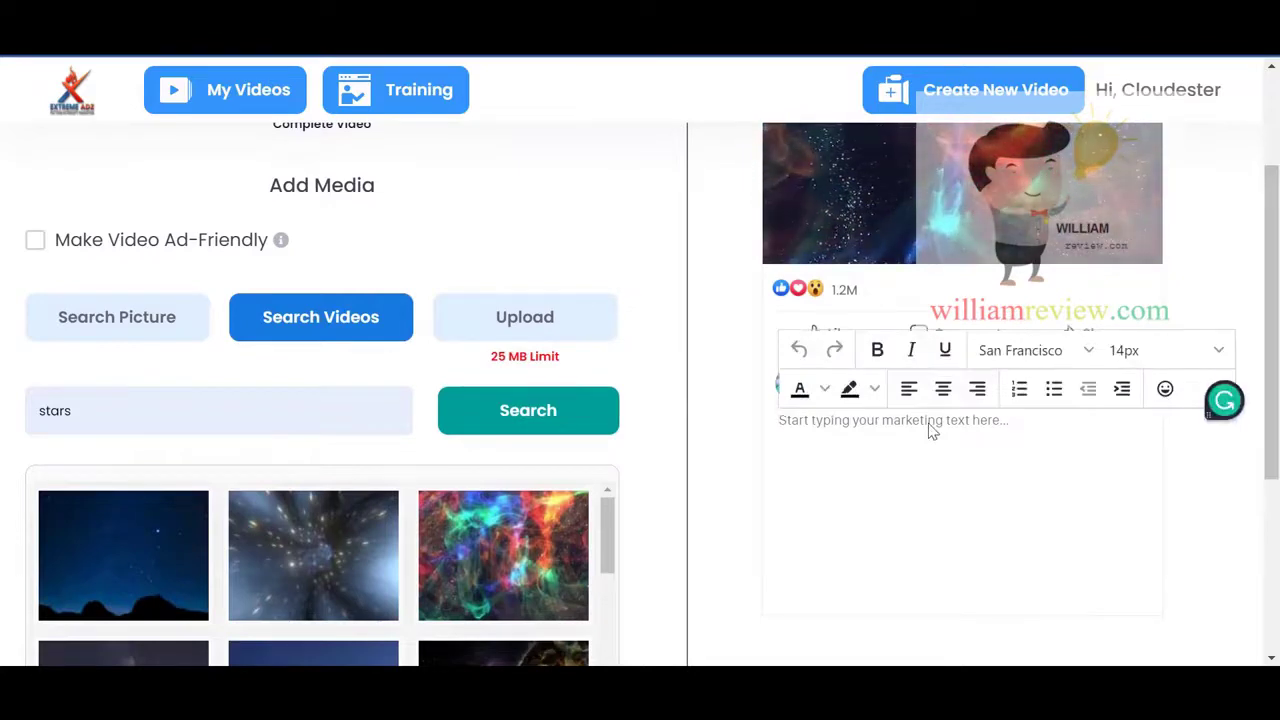
click(1166, 395)
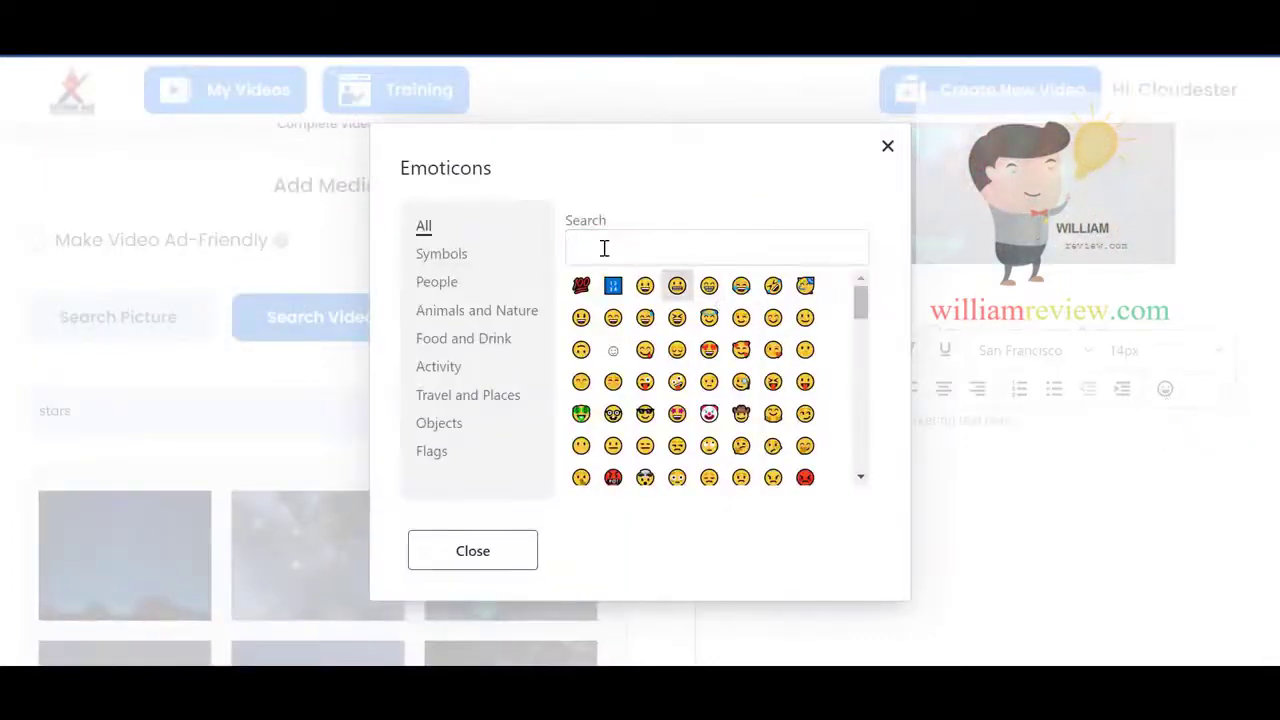
click(604, 248)
text(re)
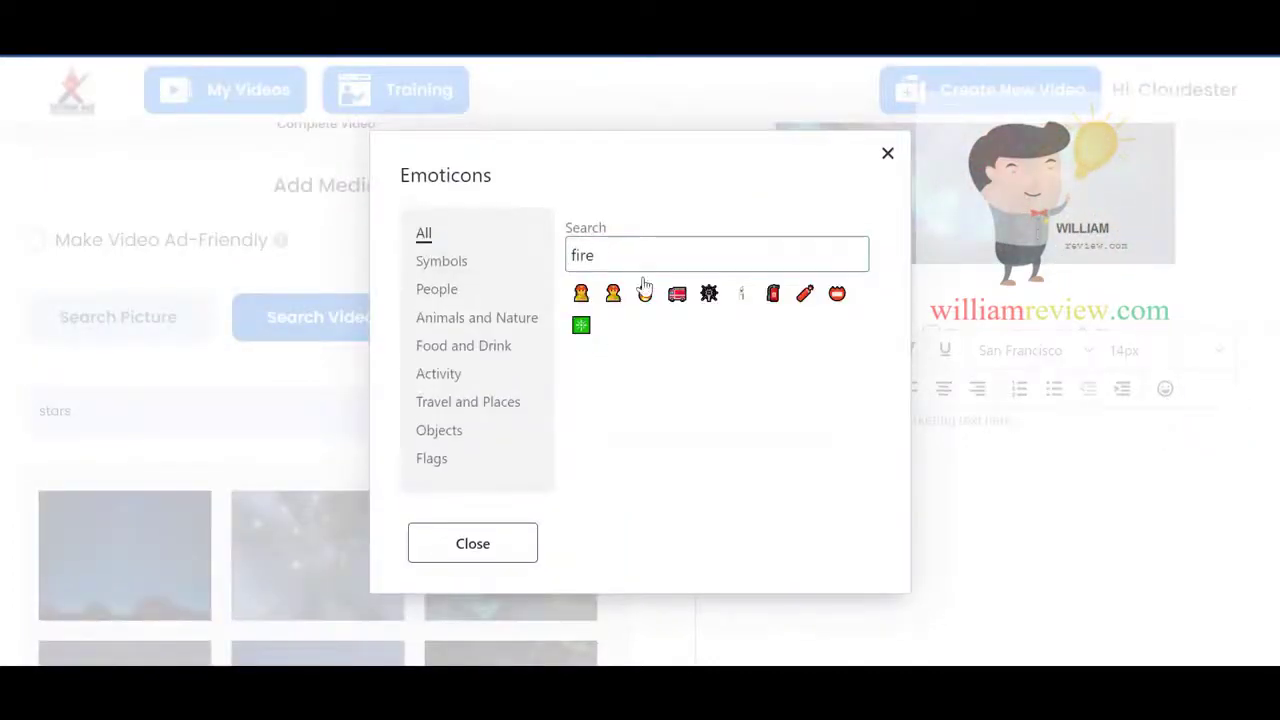
click(645, 291)
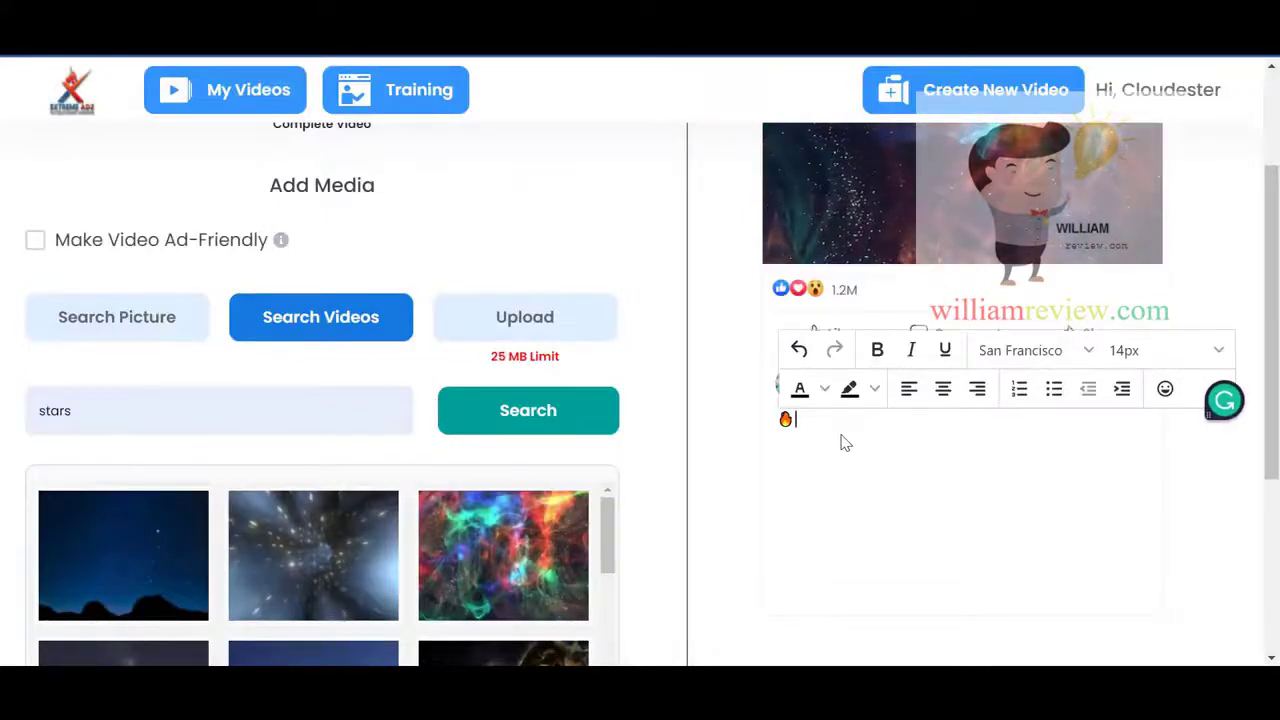
text( This Offer Is Out Of This World 🔥)
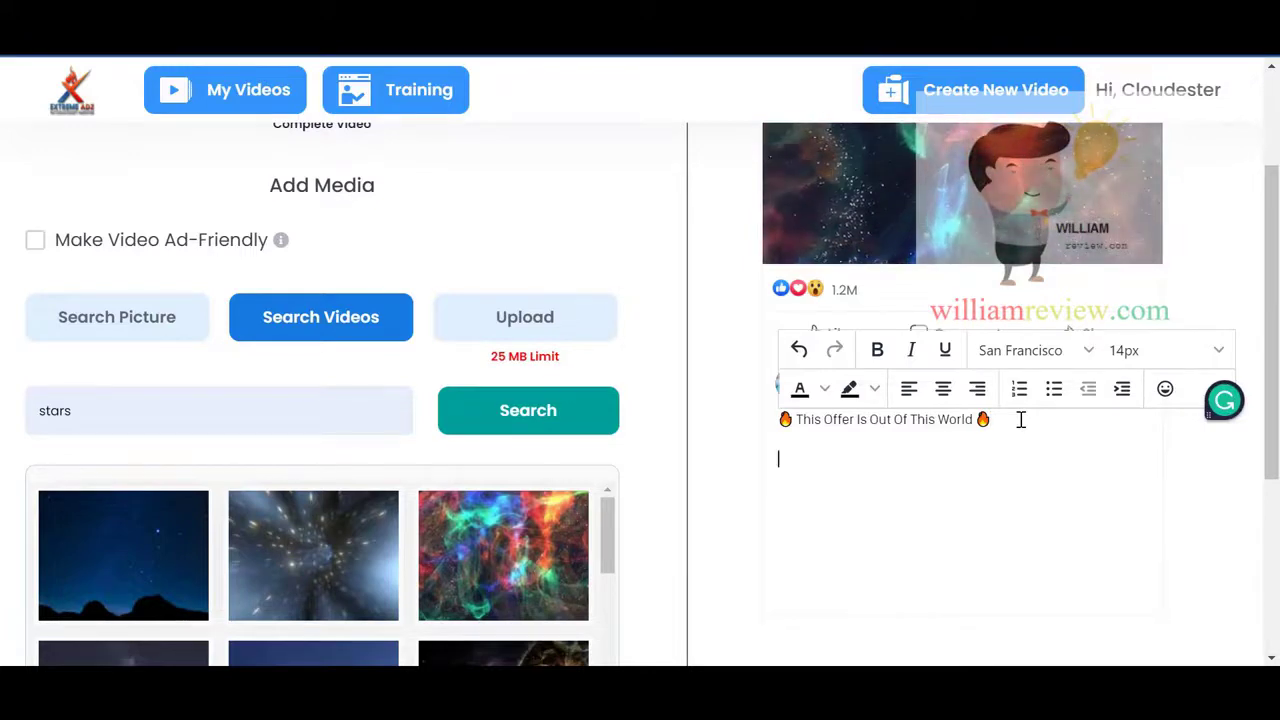
text(Get Extreme Adz for a lifetime price during launch, before the price goes up to a monthly recurring!  Create unlimited scroll-stopping videos liek this😎)
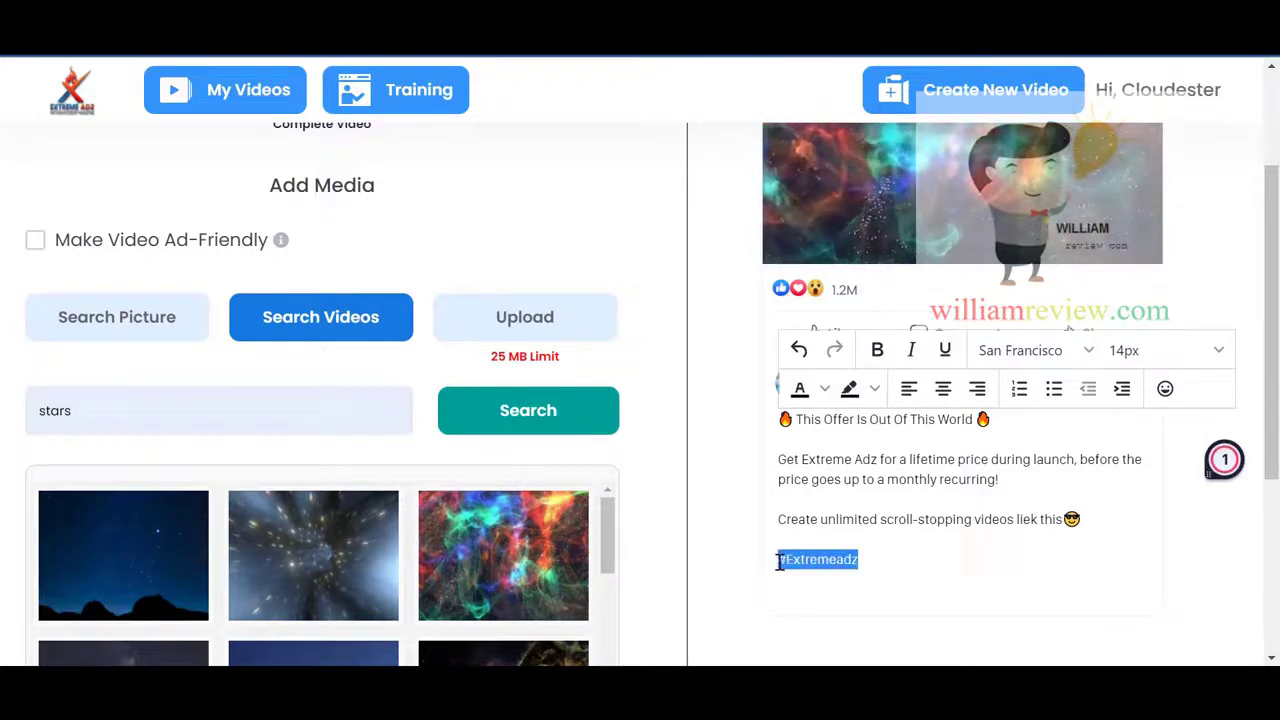
- Colour the #Extremeadz hashtag blue, finish the post text, and continue to the animation step
click(824, 389)
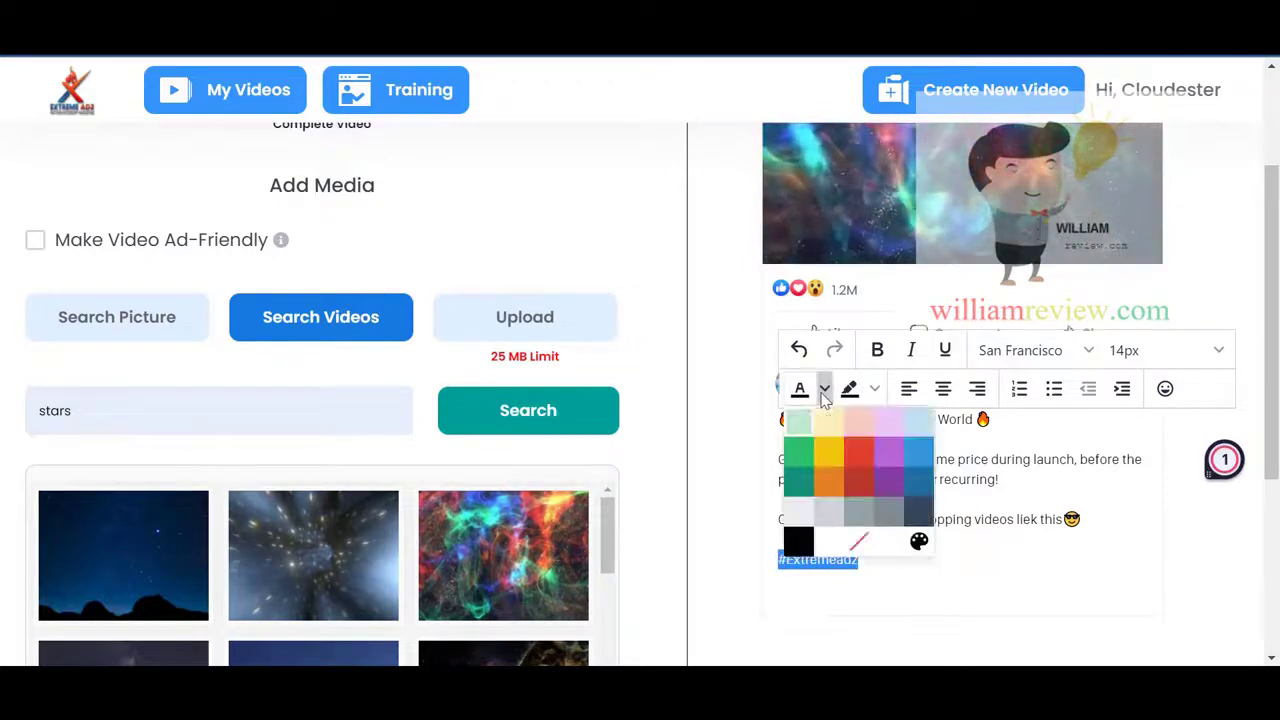
click(922, 454)
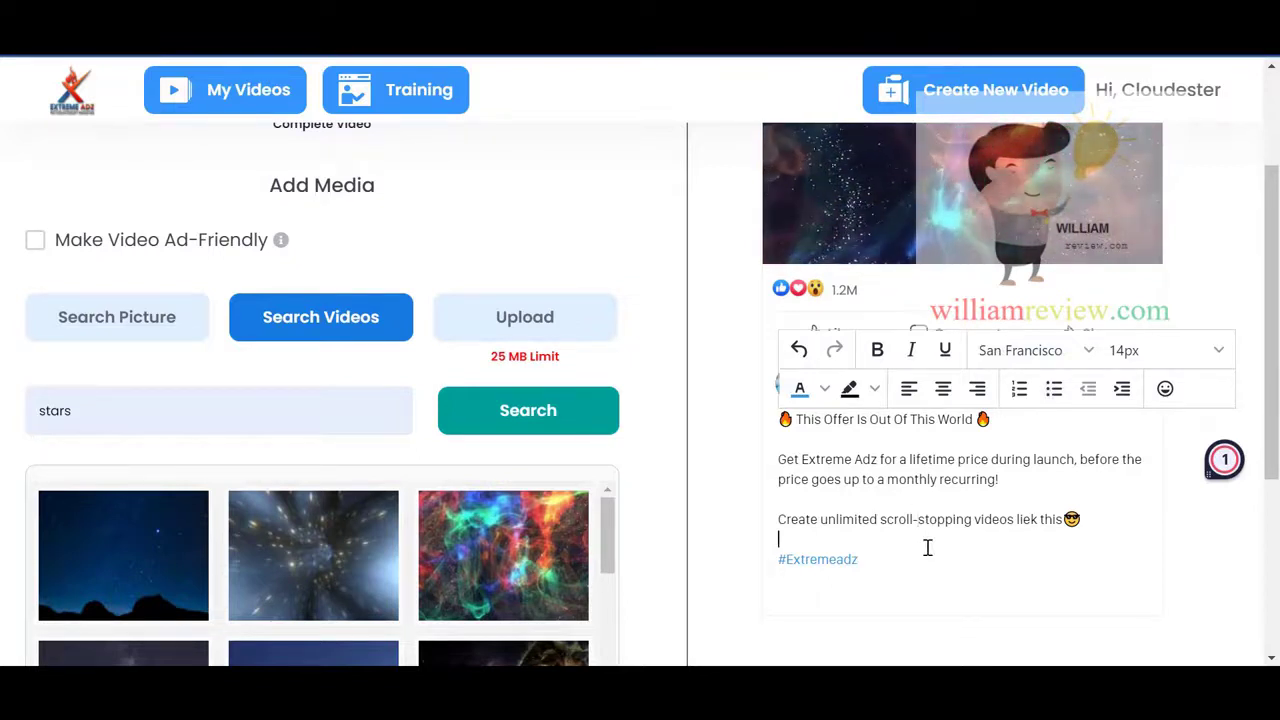
click(1214, 282)
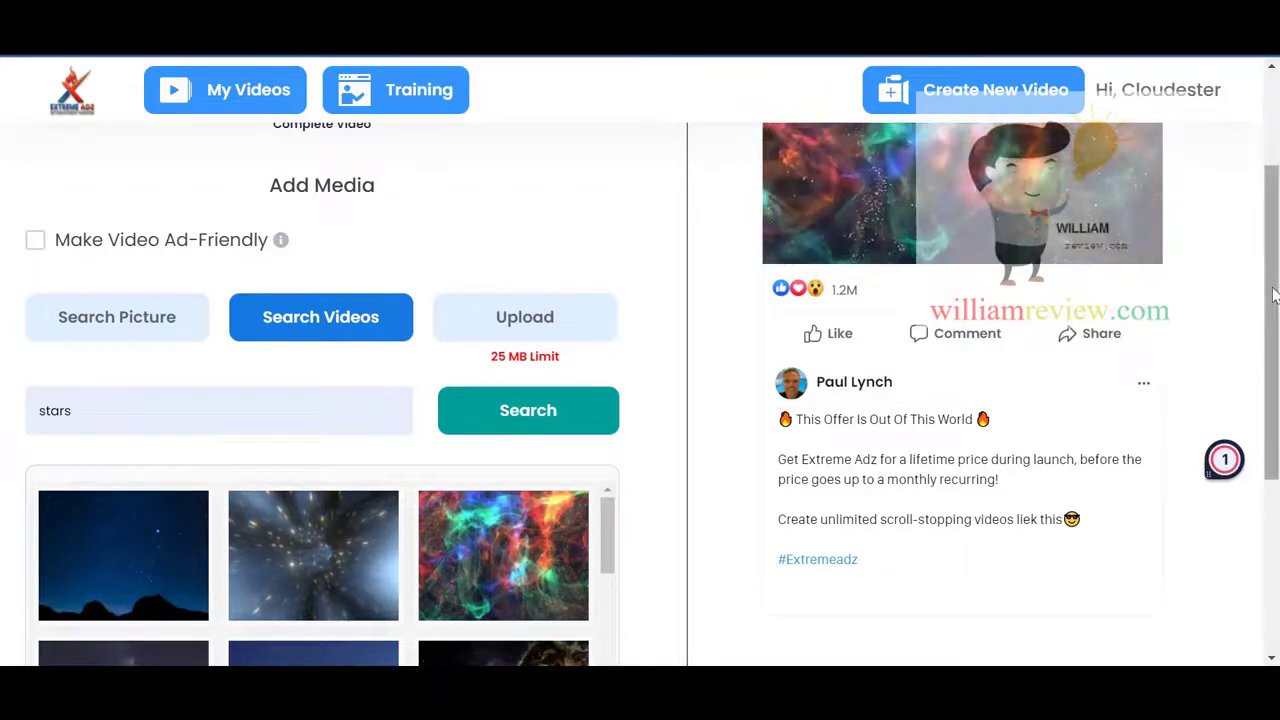
drag(1273, 294, 1268, 323)
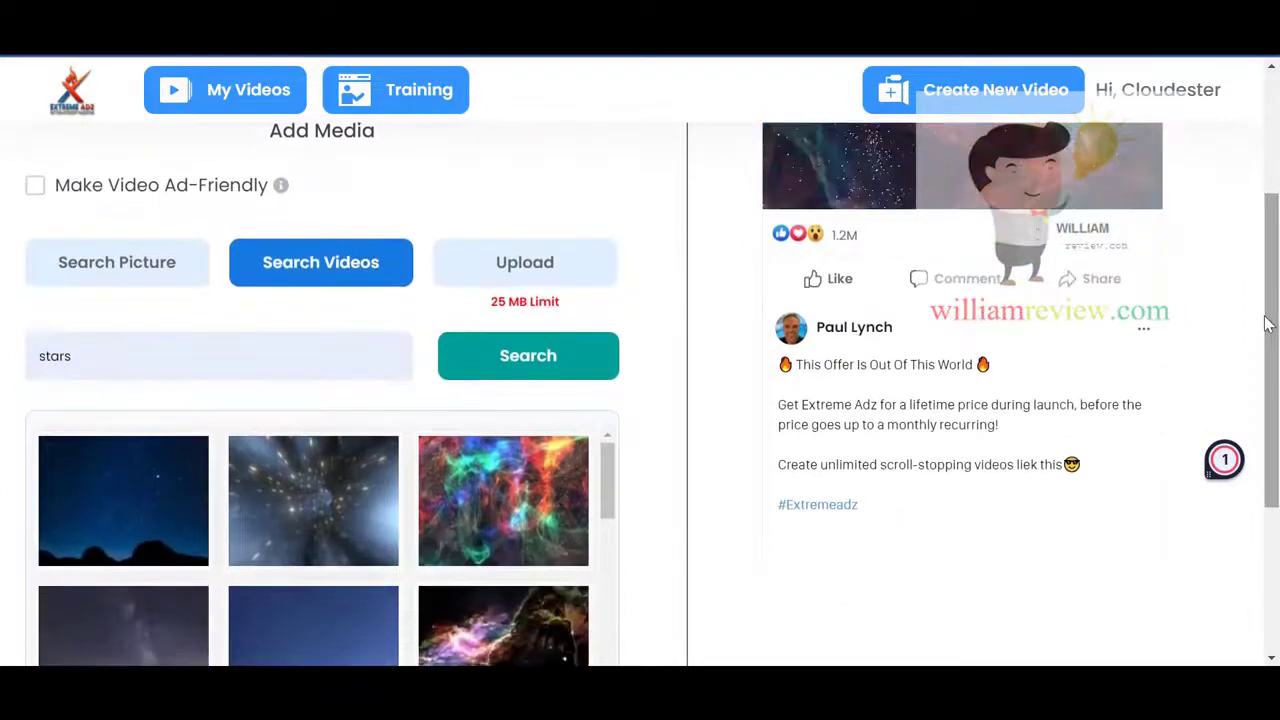
drag(1268, 323, 1268, 468)
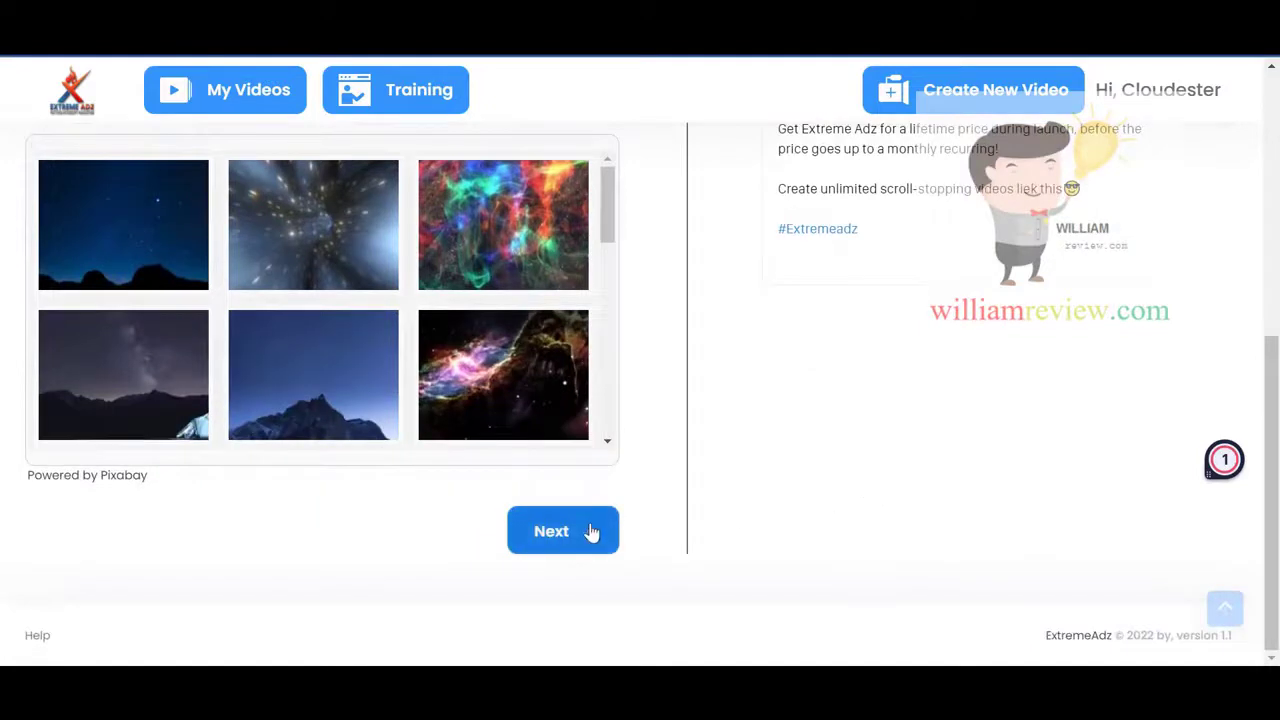
click(591, 532)
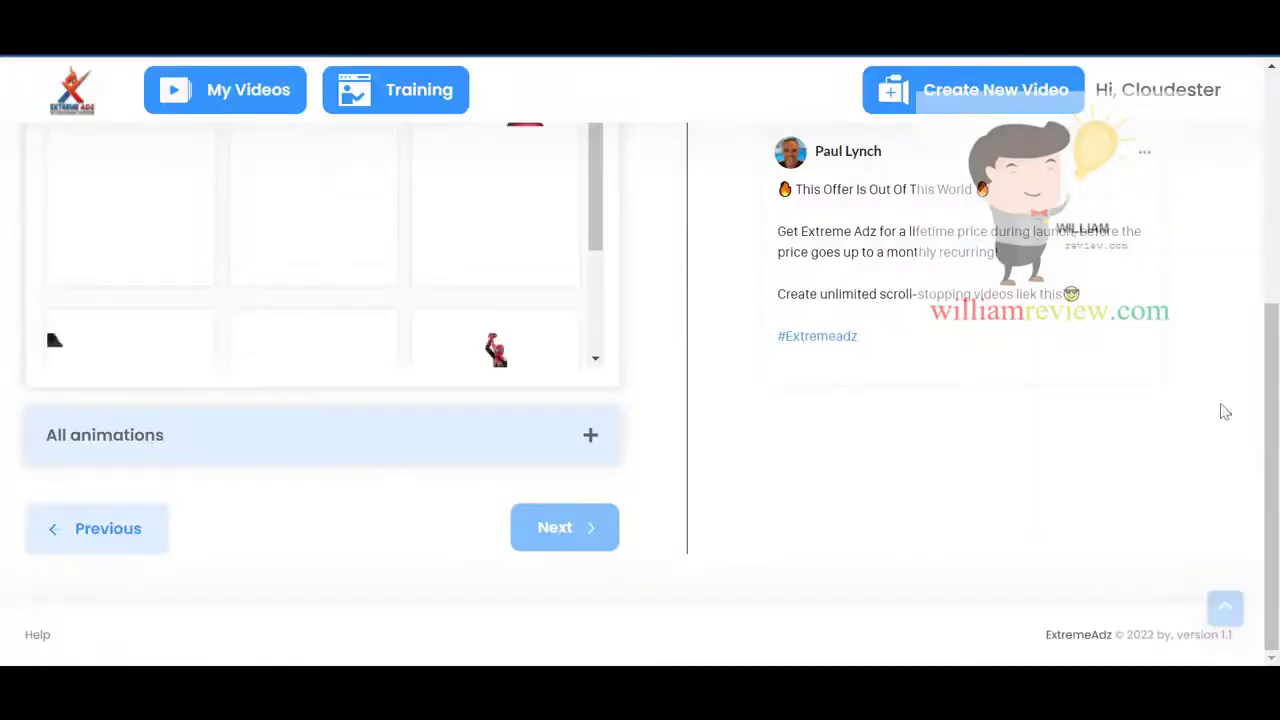
- Expand the full animation list, browse it, and try the pirate animation
drag(1268, 410, 1257, 246)
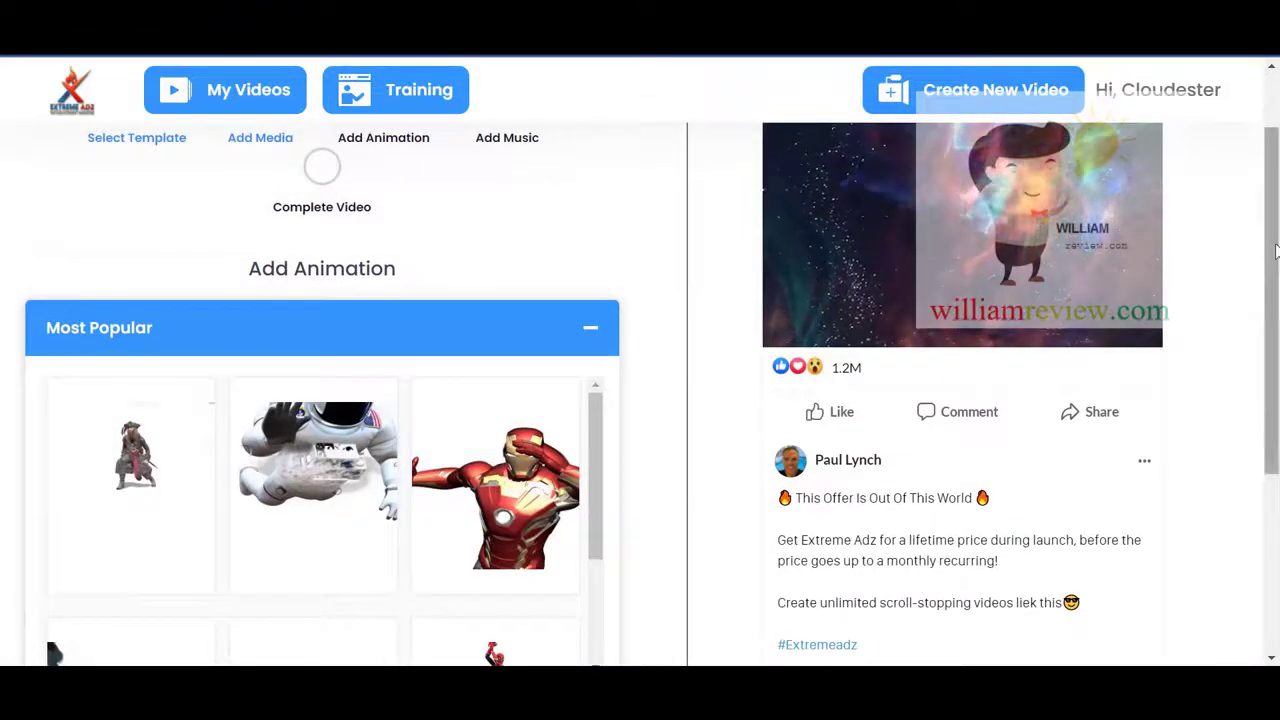
scroll(478, 265, down, 1)
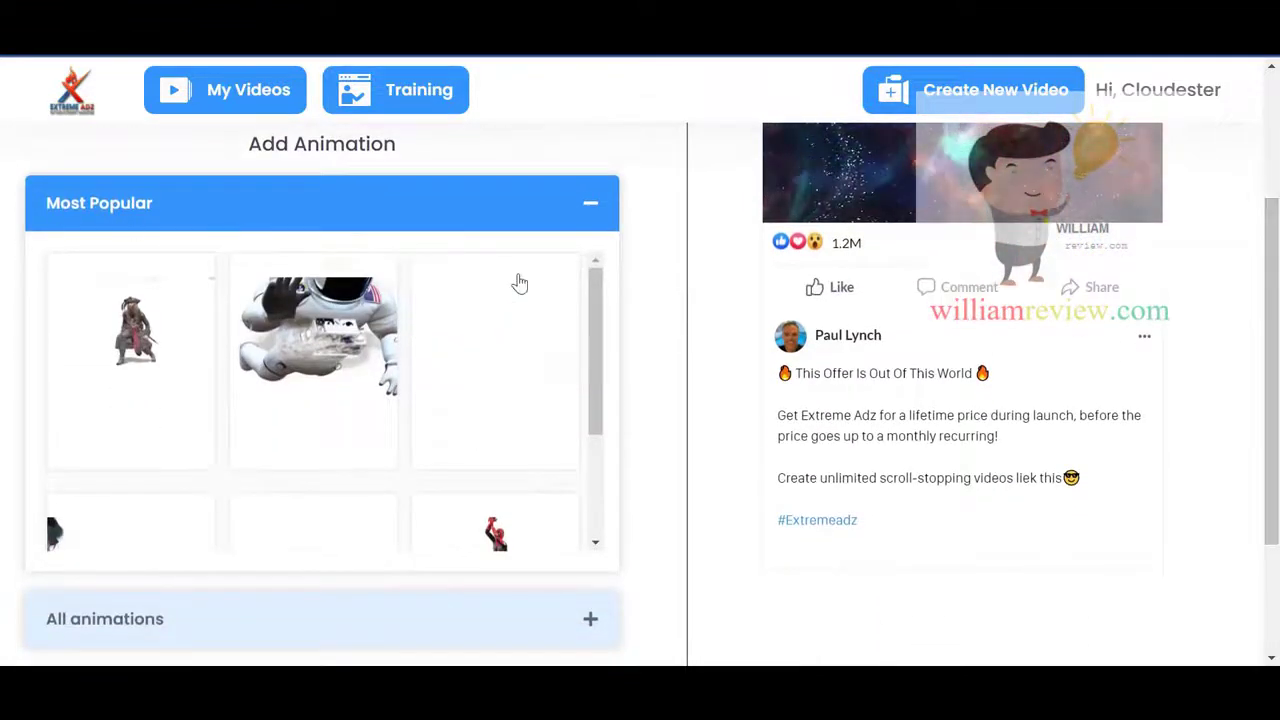
mouse_move(597, 317)
mouse_down()
mouse_move(598, 447)
mouse_move(620, 274)
mouse_up()
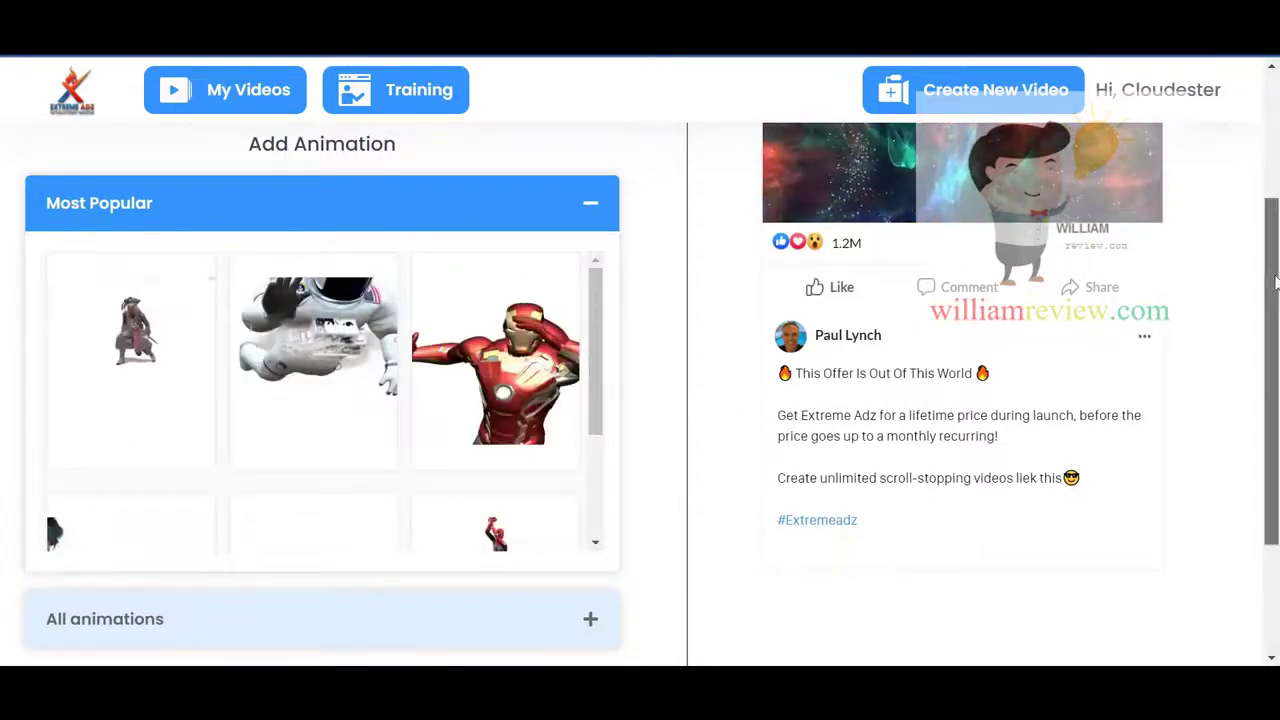
scroll(457, 451, down, 1)
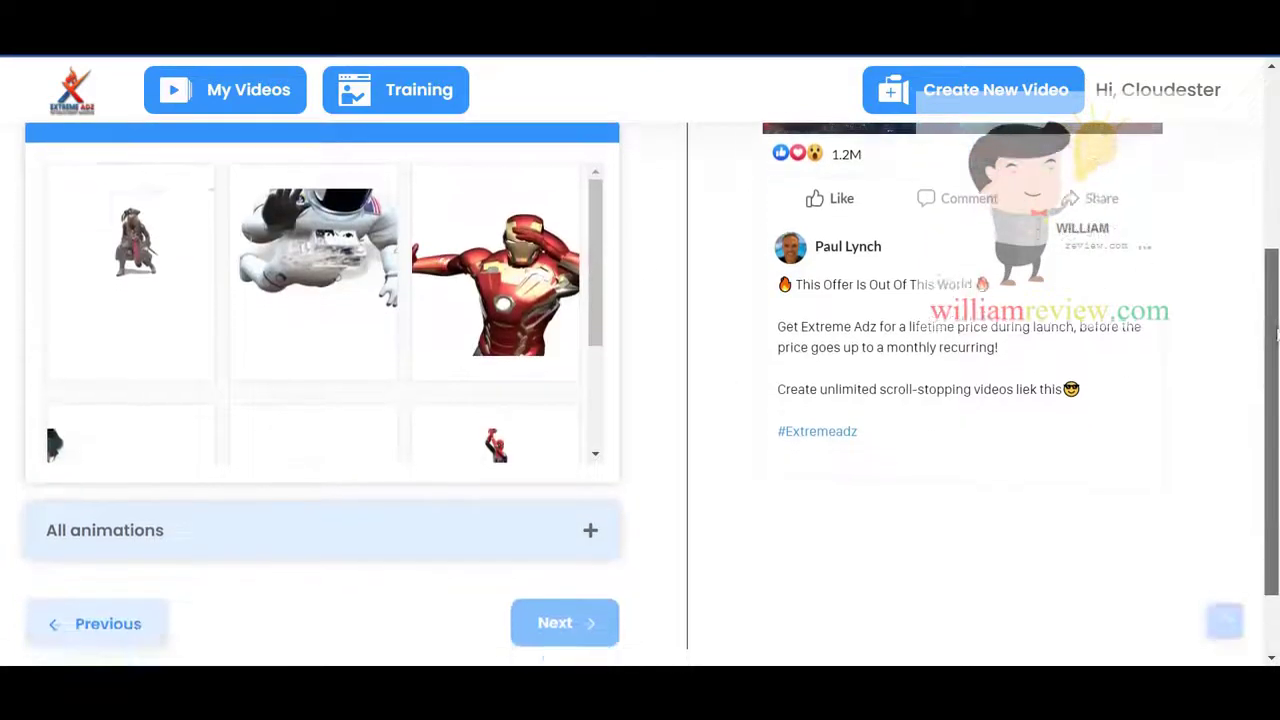
click(591, 537)
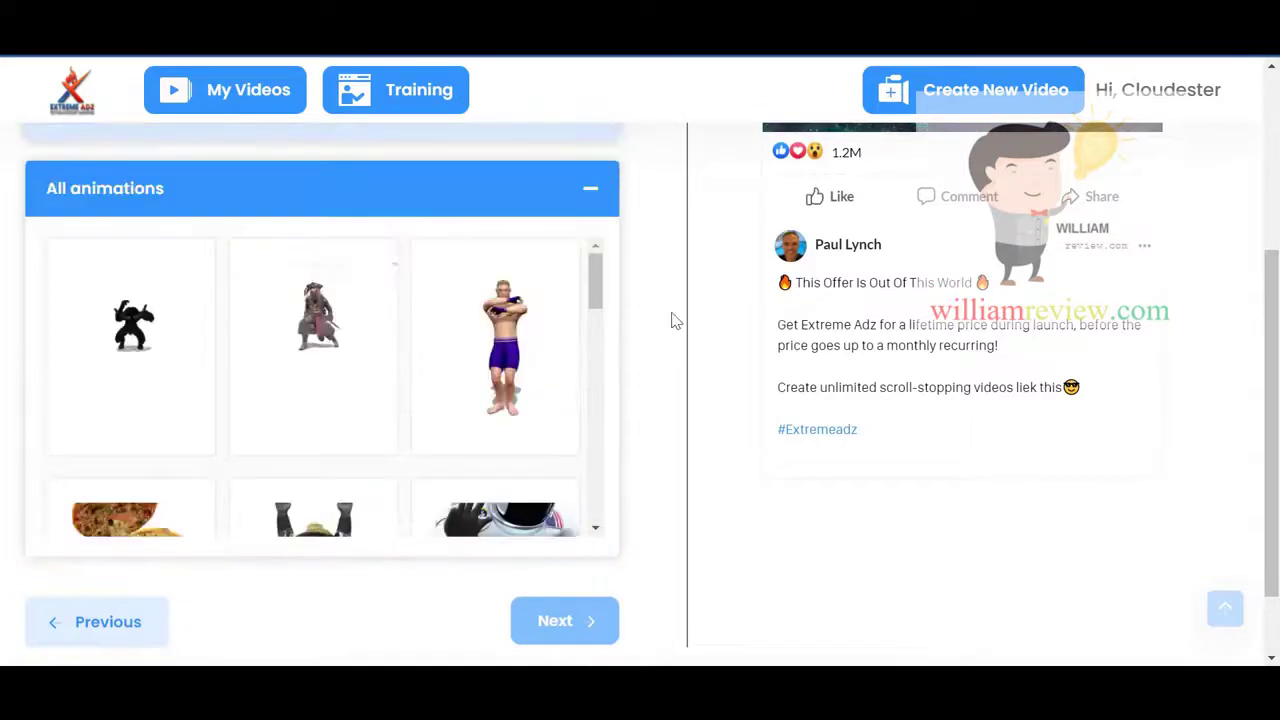
mouse_move(600, 290)
mouse_down()
mouse_move(641, 339)
mouse_move(632, 218)
mouse_up()
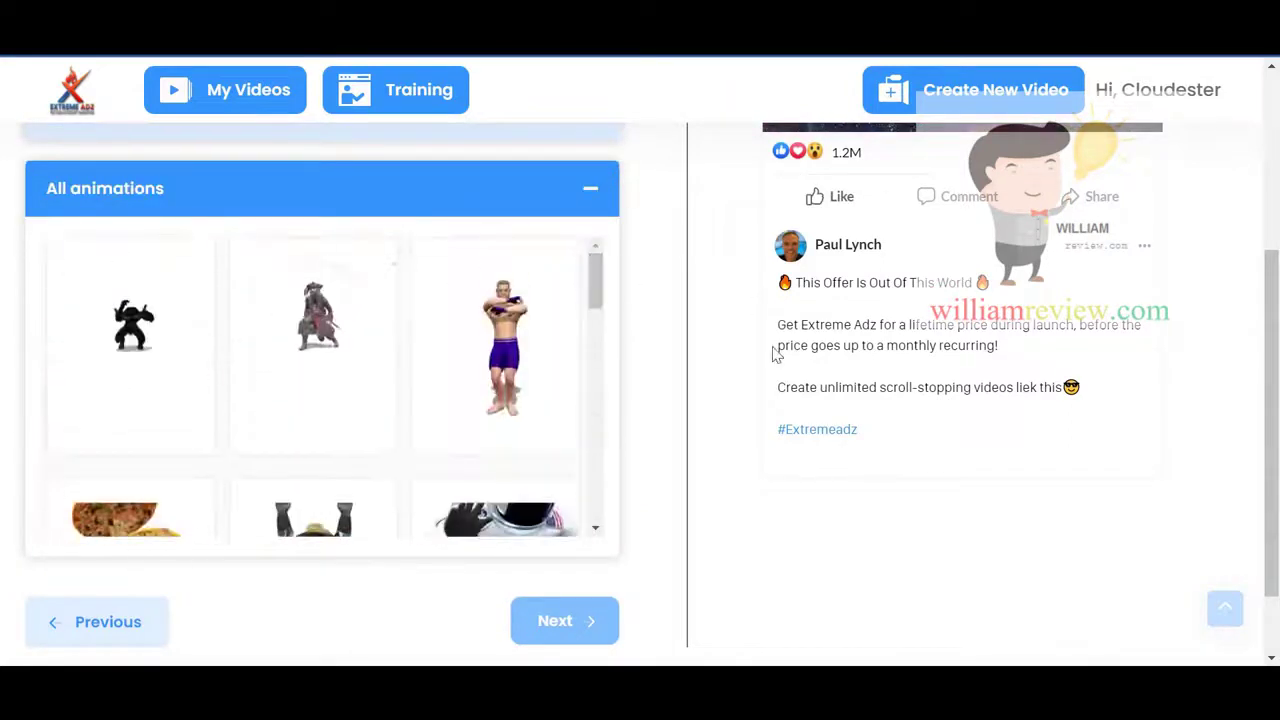
drag(1273, 400, 1270, 272)
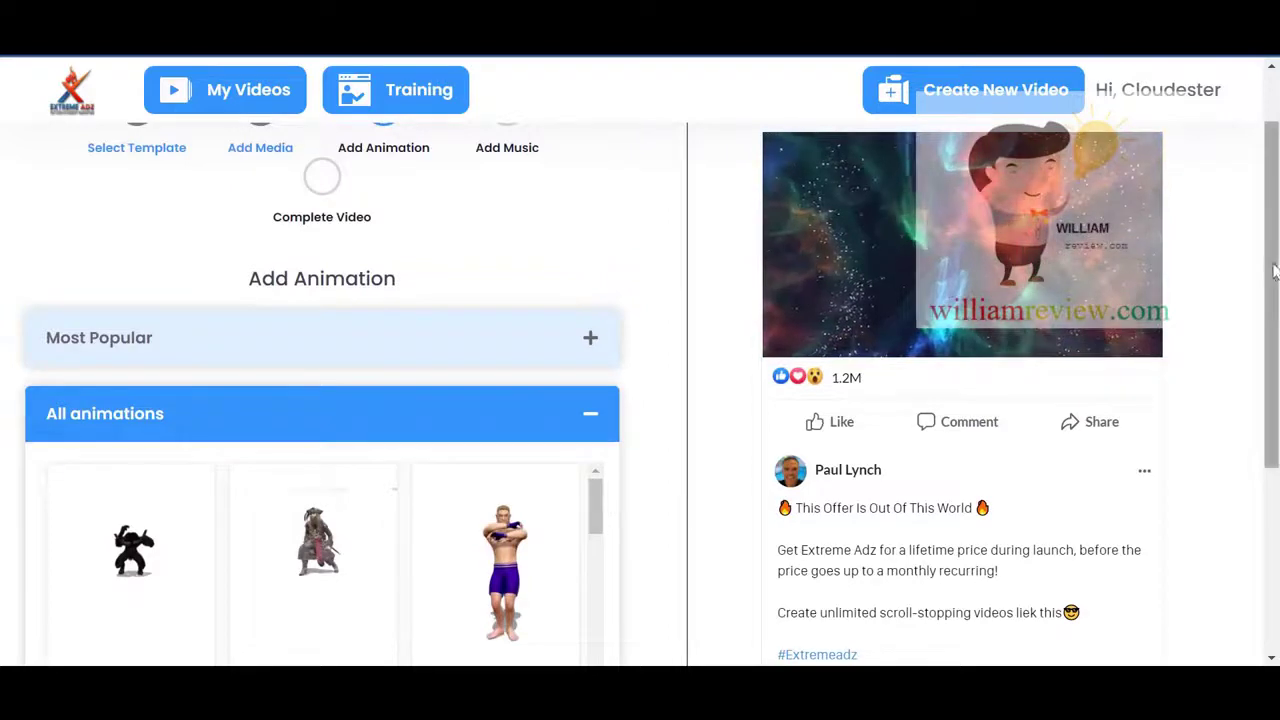
drag(1273, 270, 1249, 356)
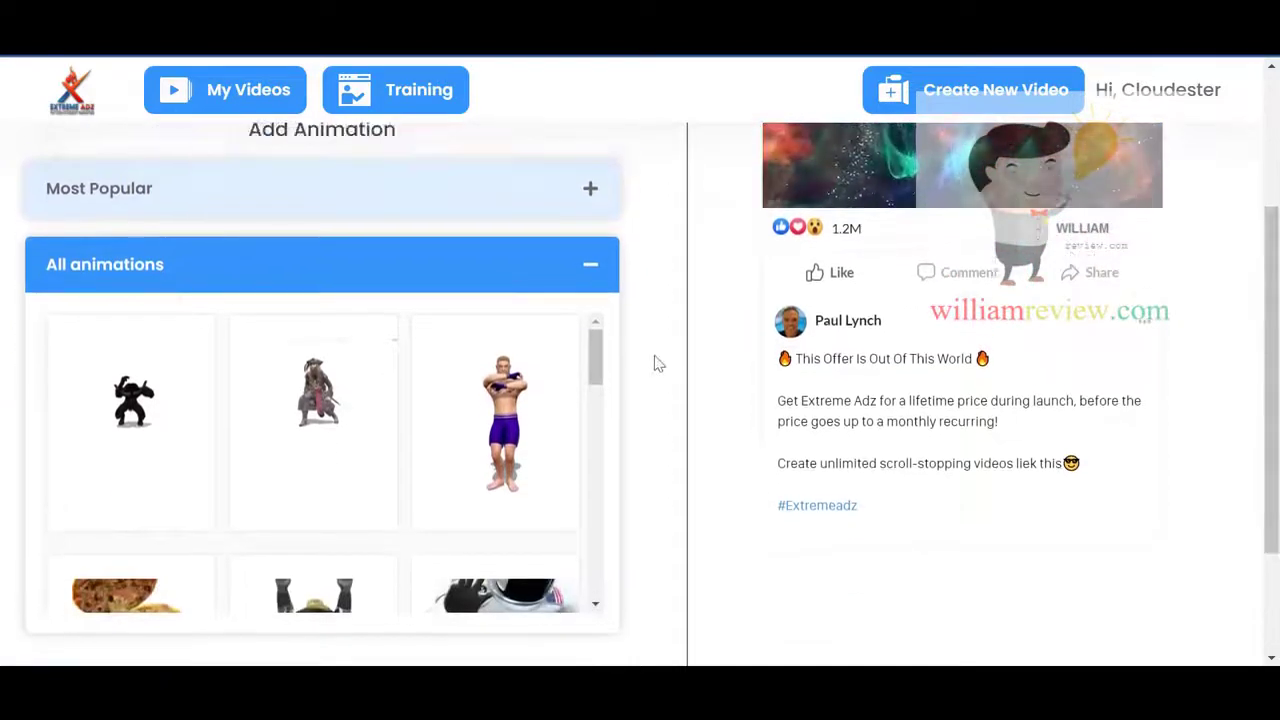
drag(591, 357, 647, 408)
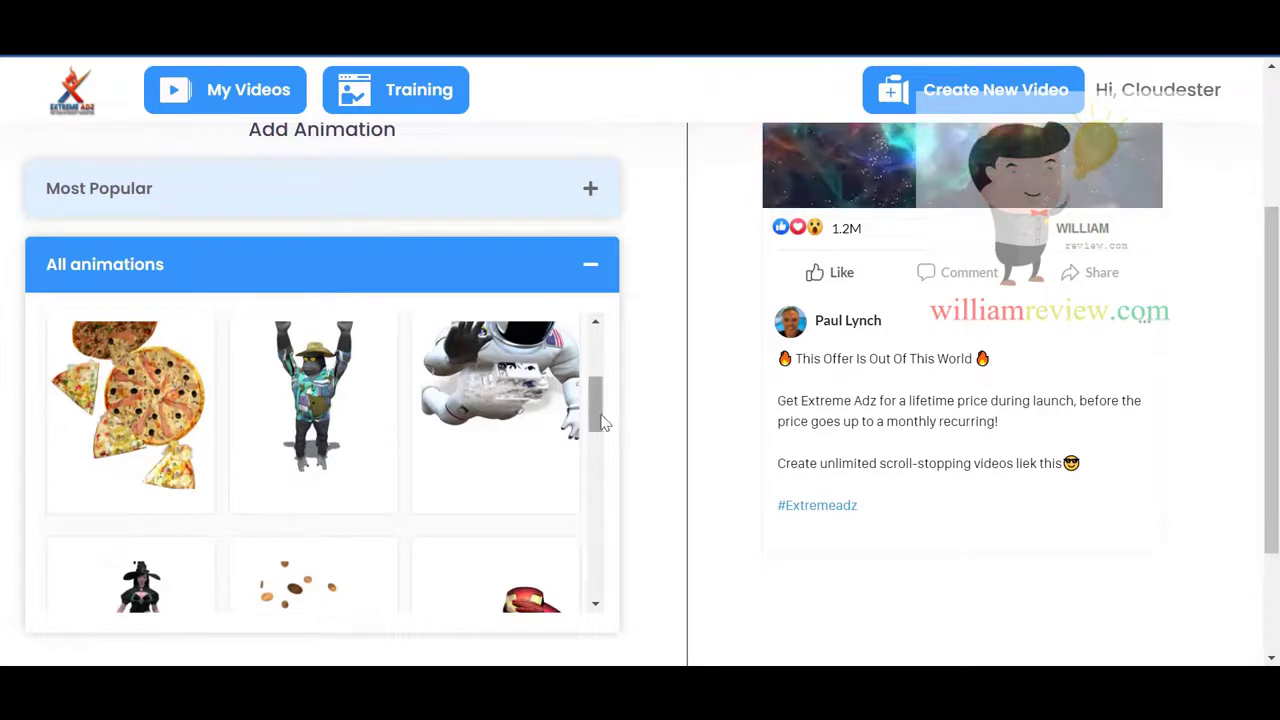
drag(603, 423, 608, 416)
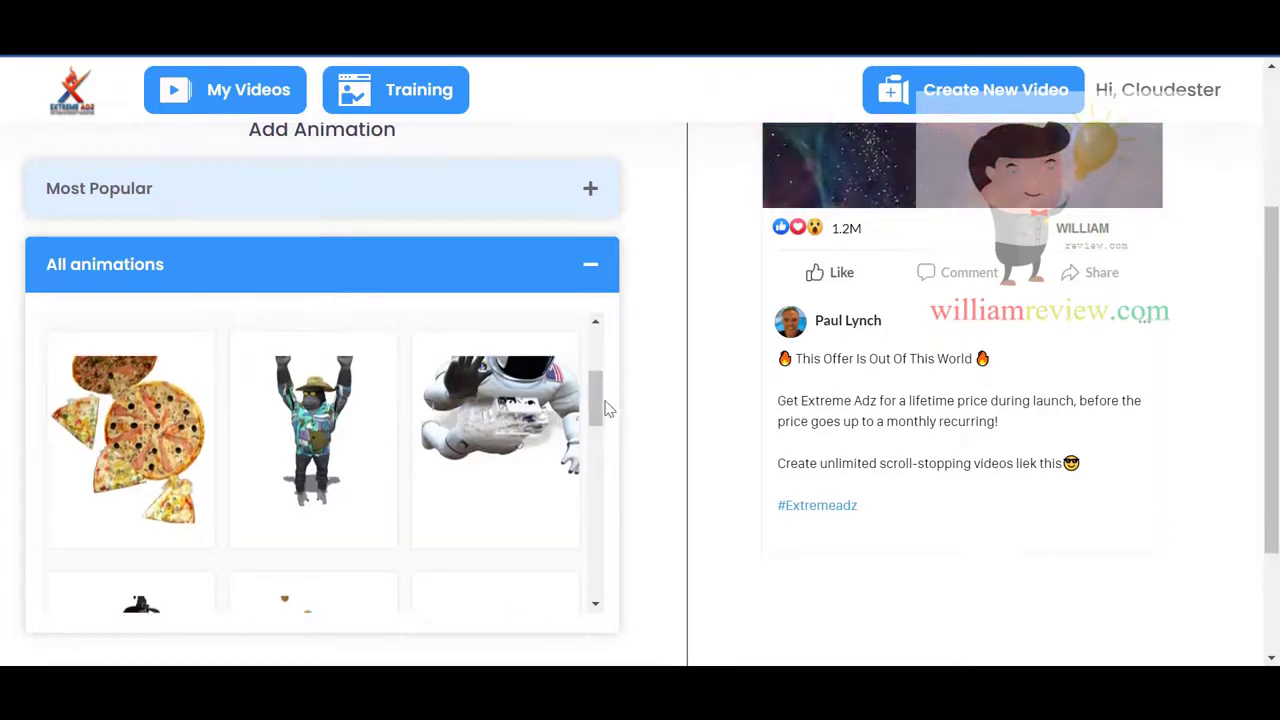
drag(603, 408, 612, 362)
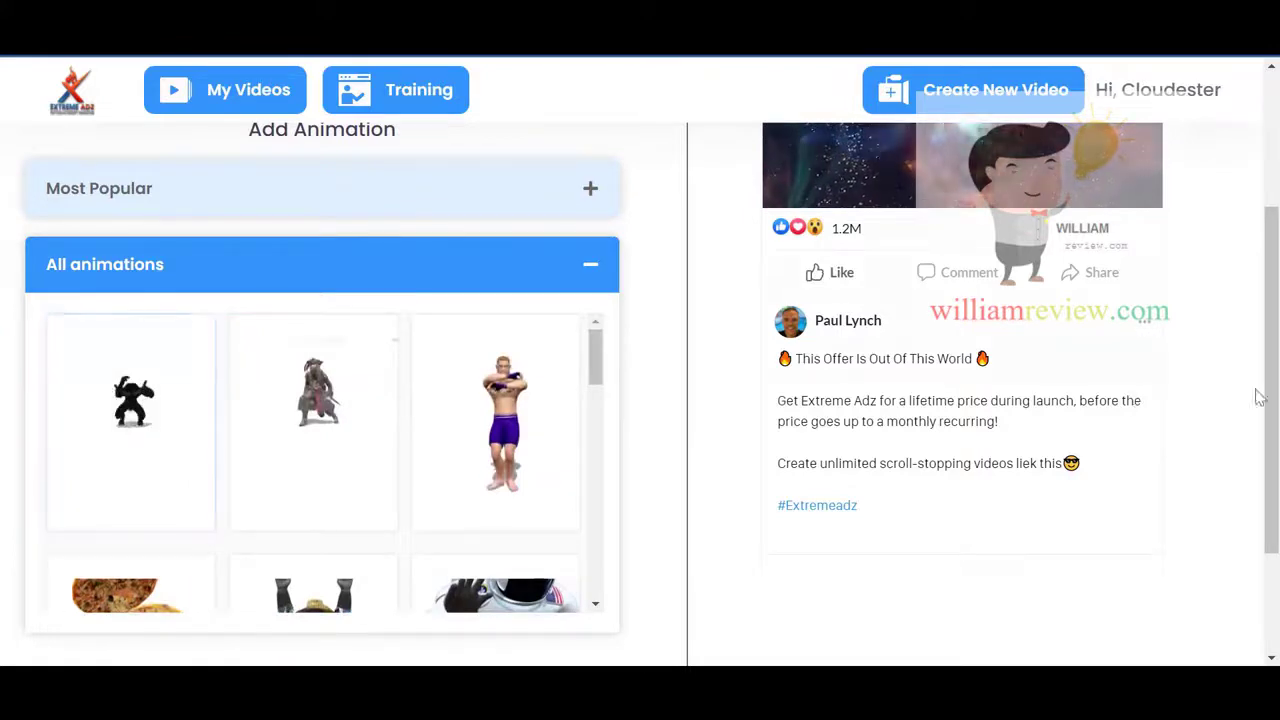
drag(1264, 397, 1262, 316)
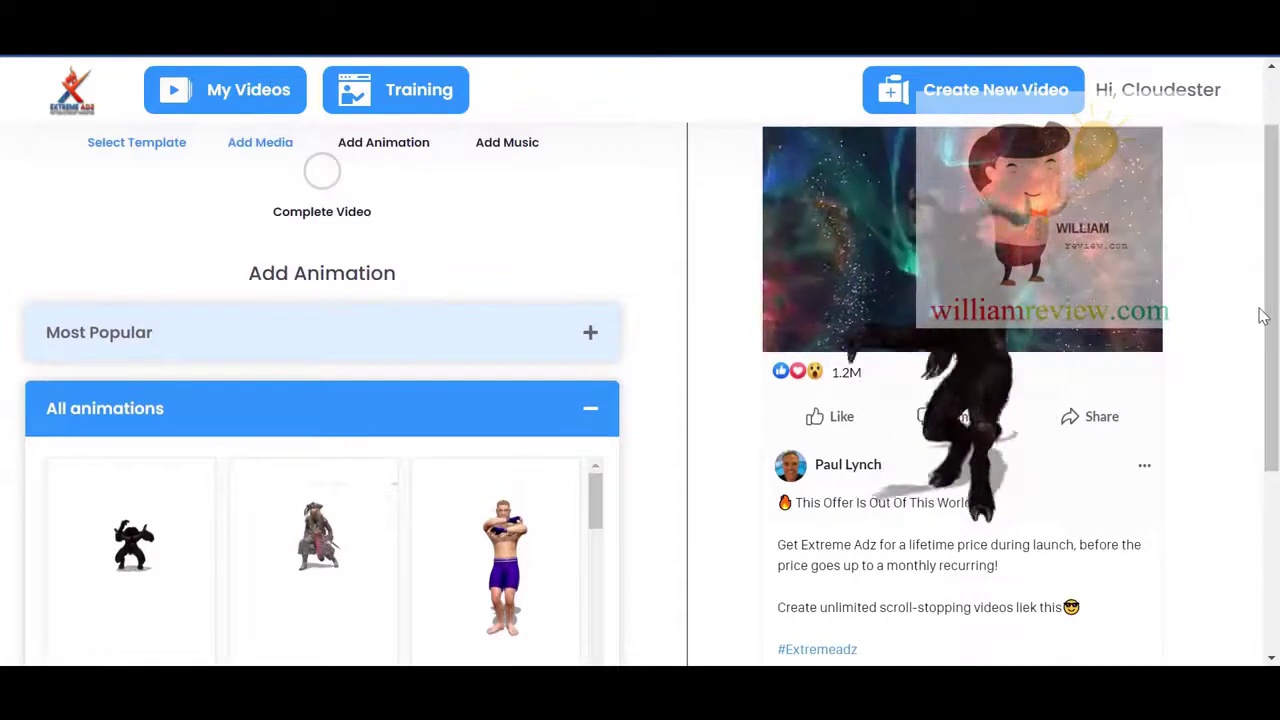
drag(1262, 316, 1270, 399)
click(313, 425)
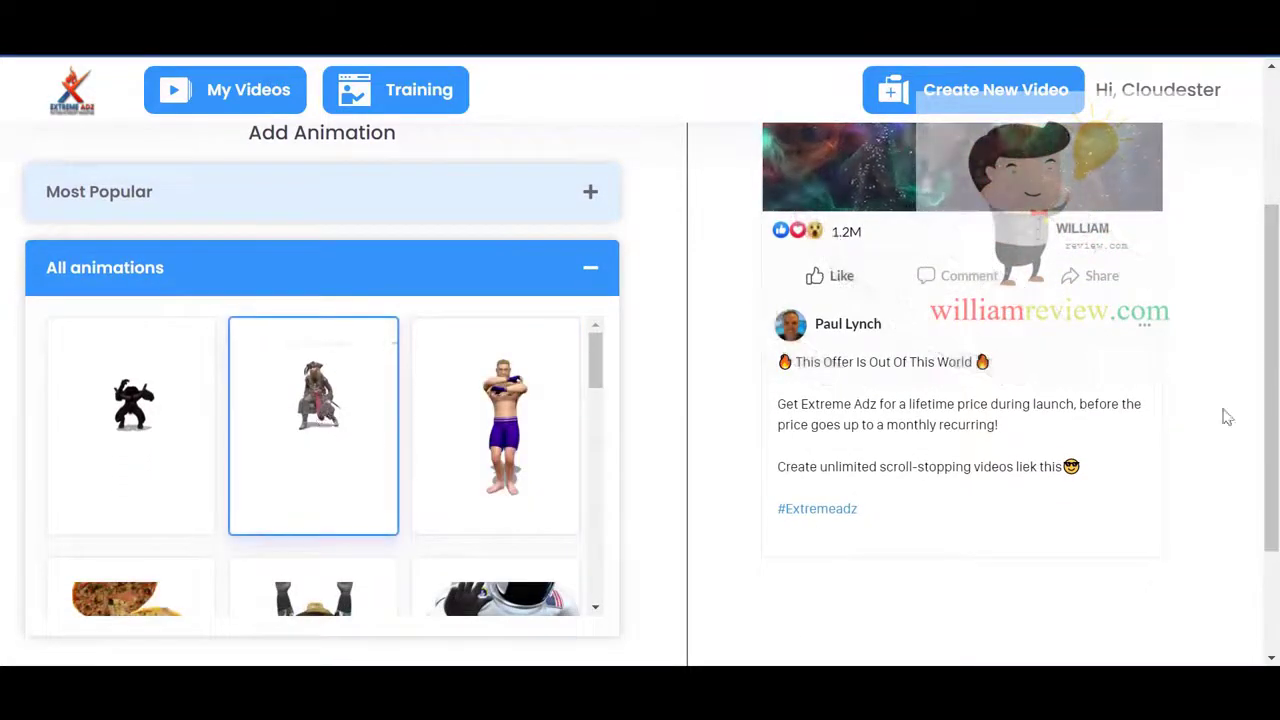
- Replace the pirate with the astronaut animation and proceed to the music step
scroll(1255, 270, up, 4)
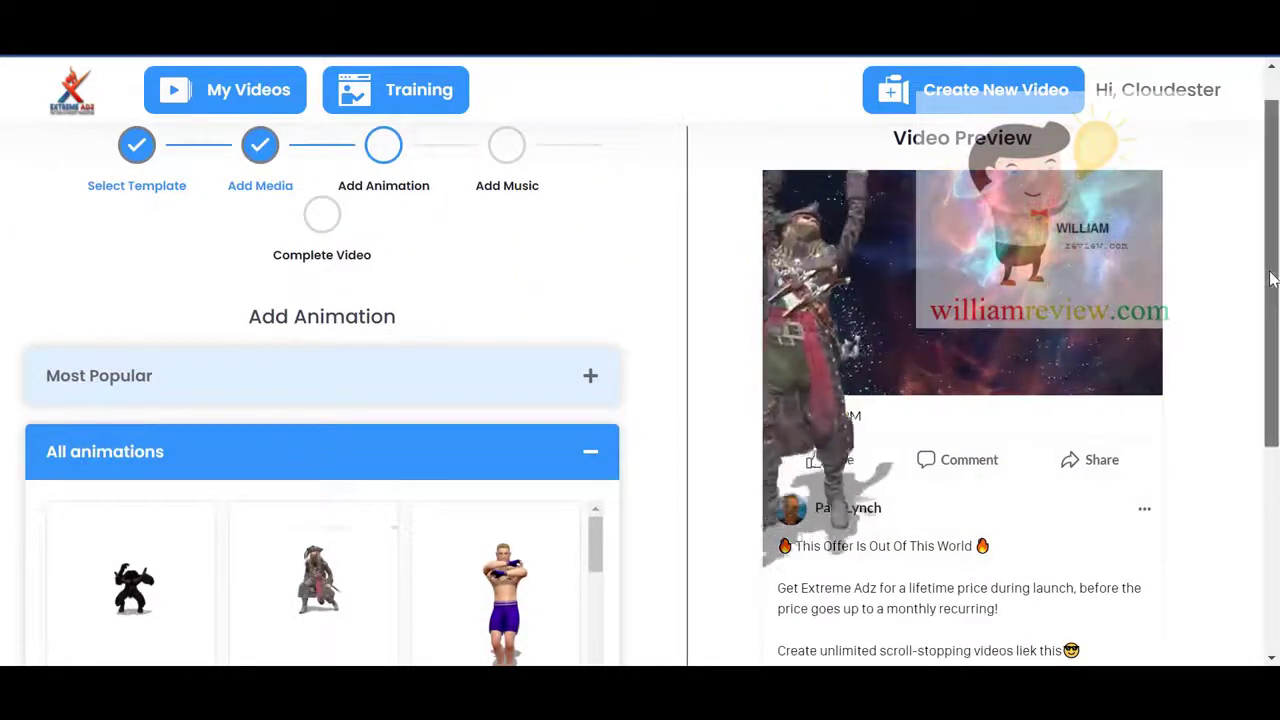
drag(1272, 279, 1268, 408)
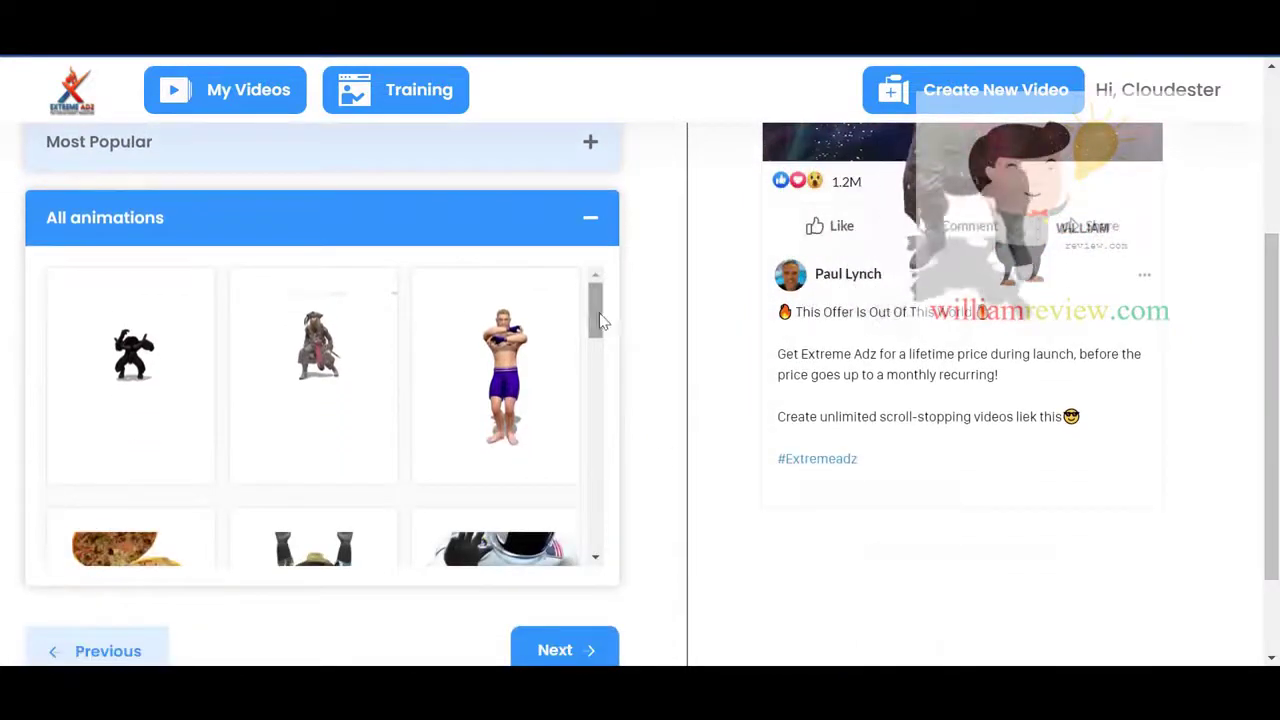
drag(603, 320, 603, 348)
click(519, 430)
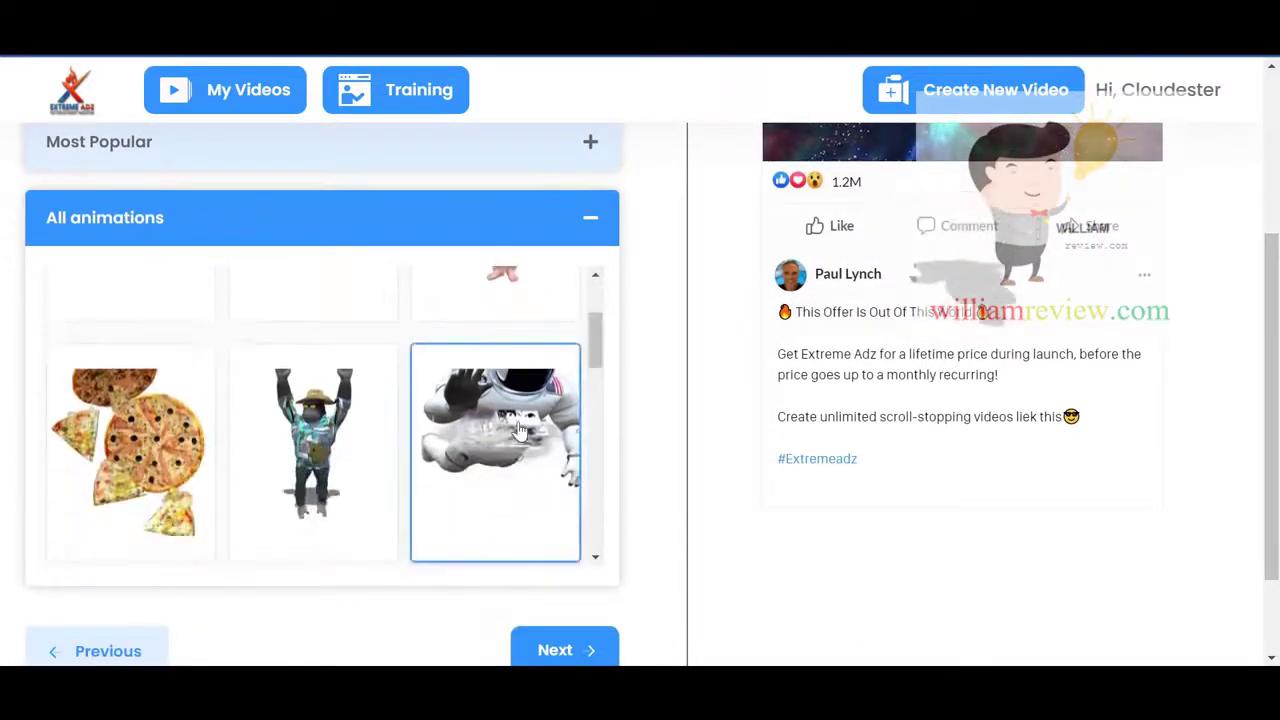
drag(1272, 406, 1268, 272)
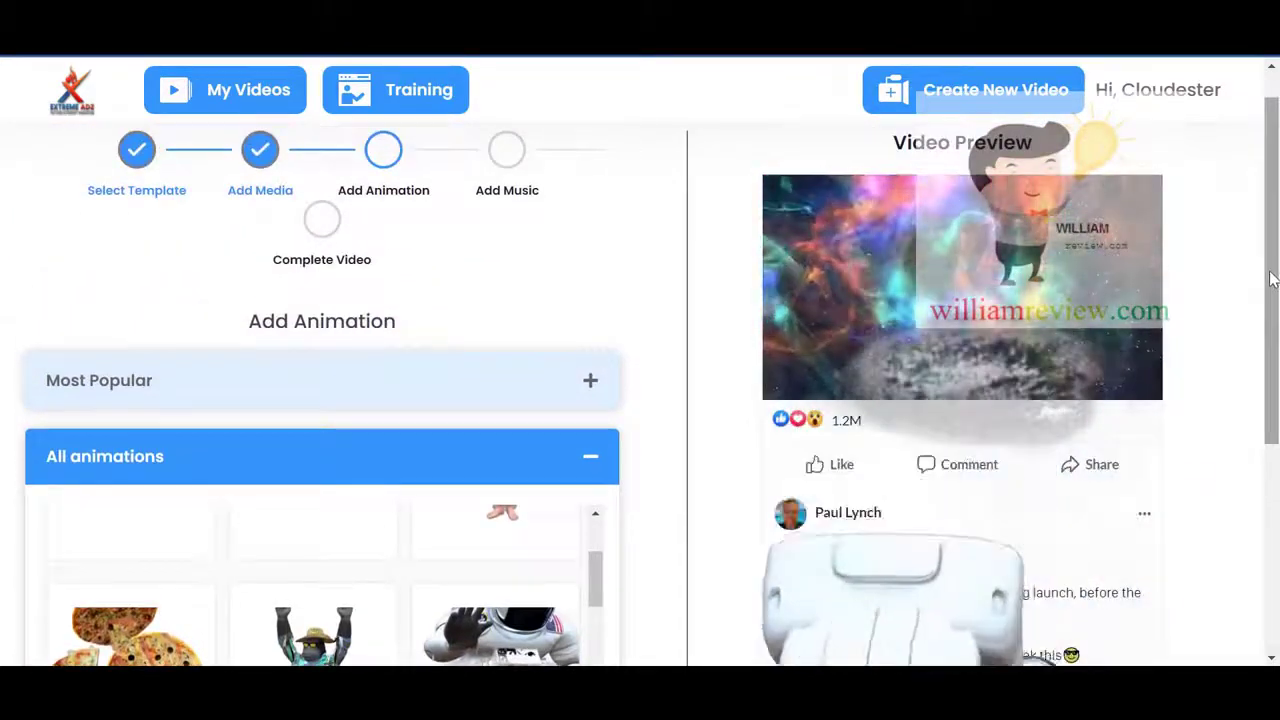
drag(1272, 280, 1274, 486)
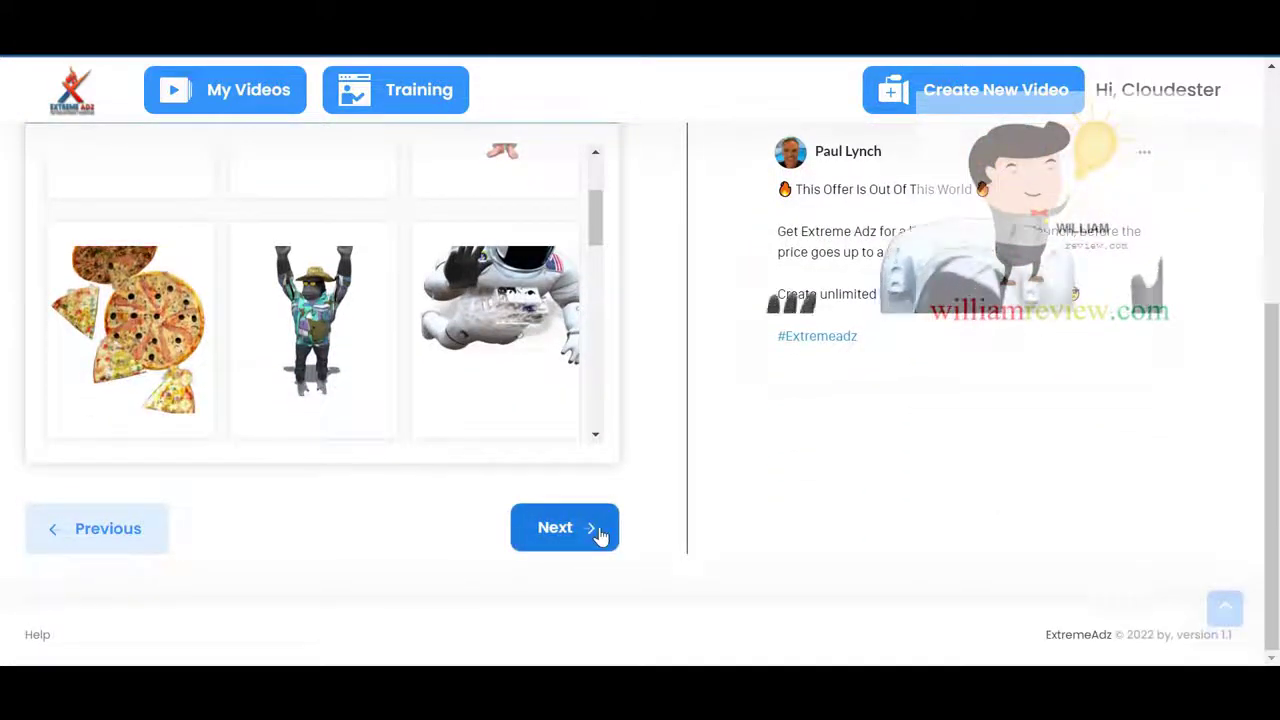
click(600, 537)
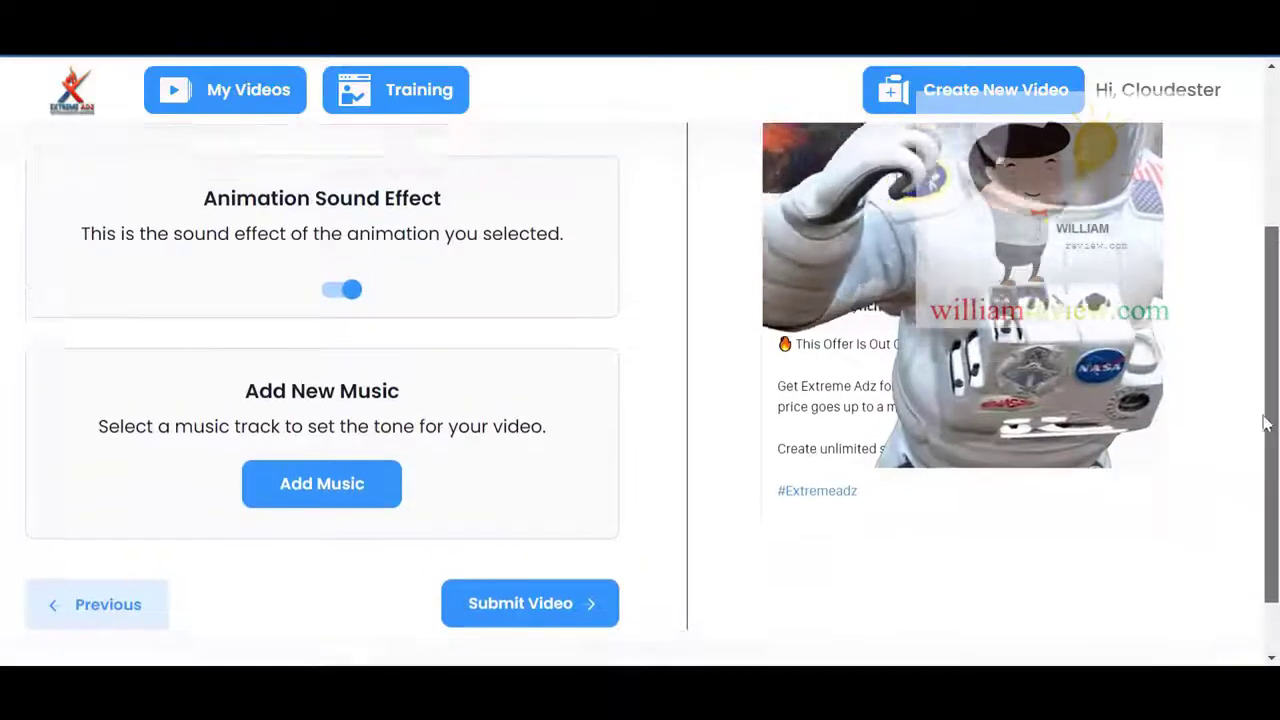
- Preview the first library track, then add the adventure-of-a-lifetime track as background music
drag(1268, 423, 1265, 402)
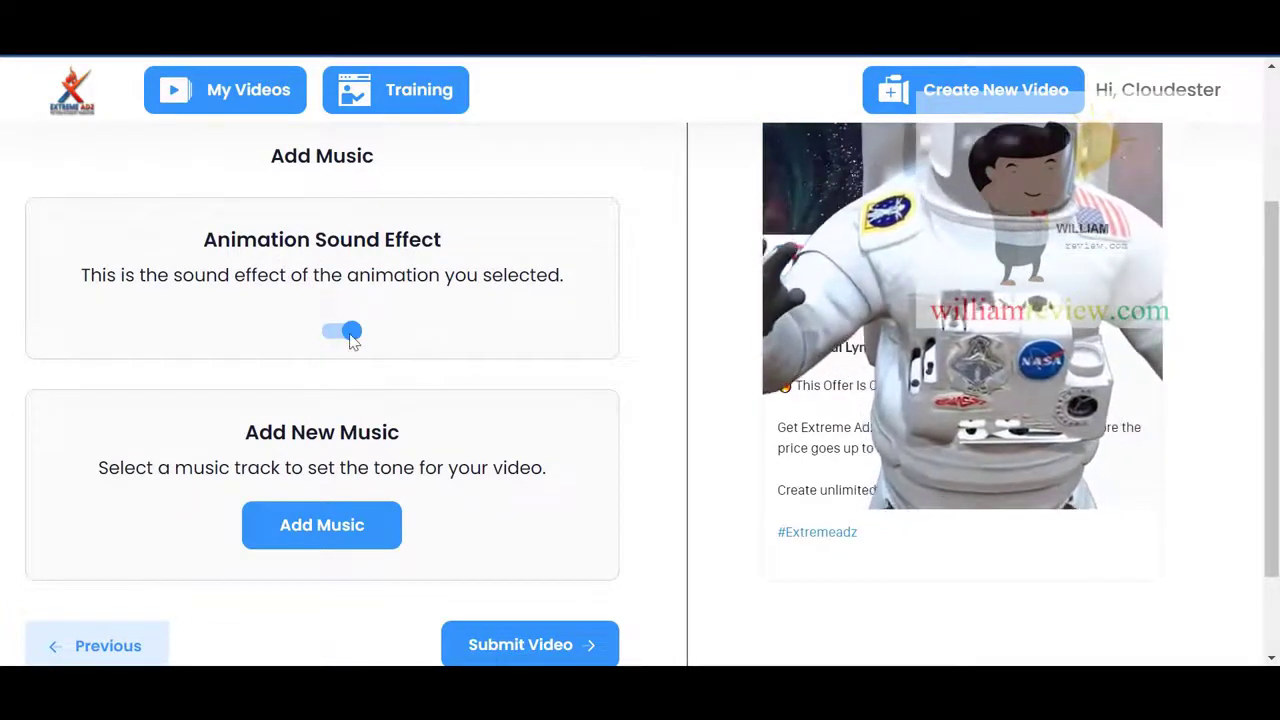
click(330, 528)
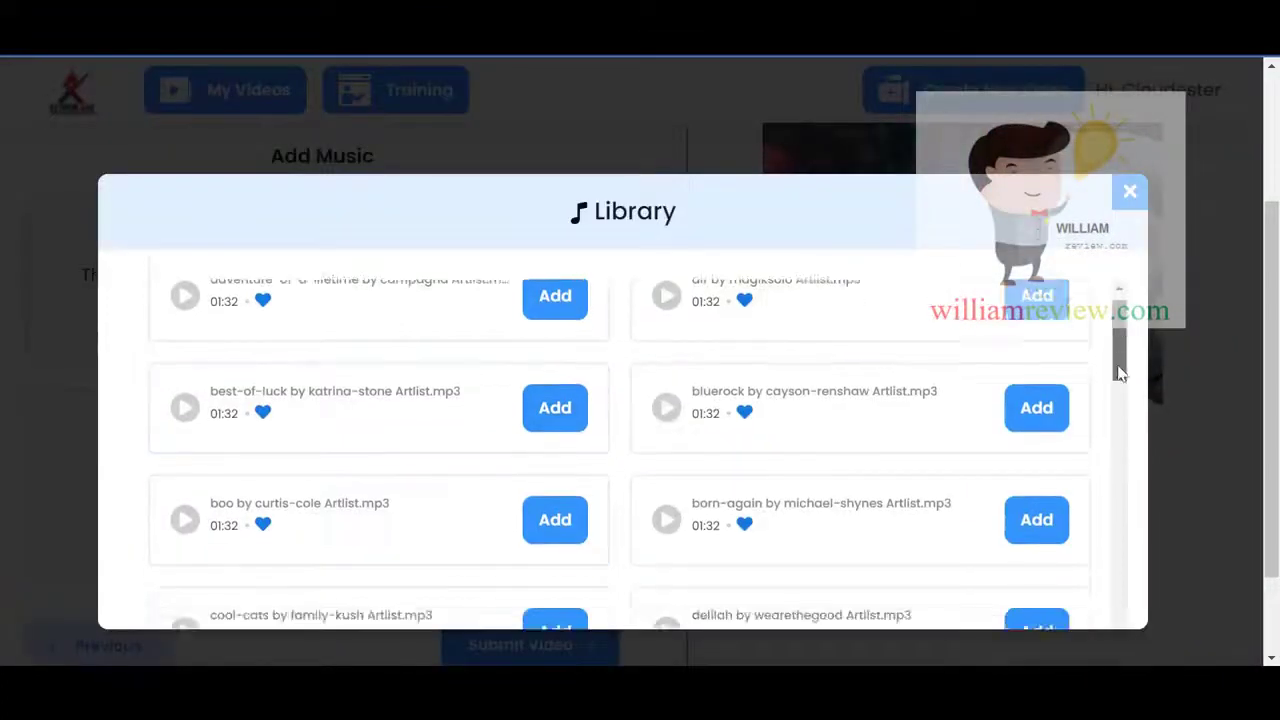
mouse_move(1116, 340)
mouse_down()
mouse_move(1116, 440)
mouse_move(1116, 330)
mouse_up()
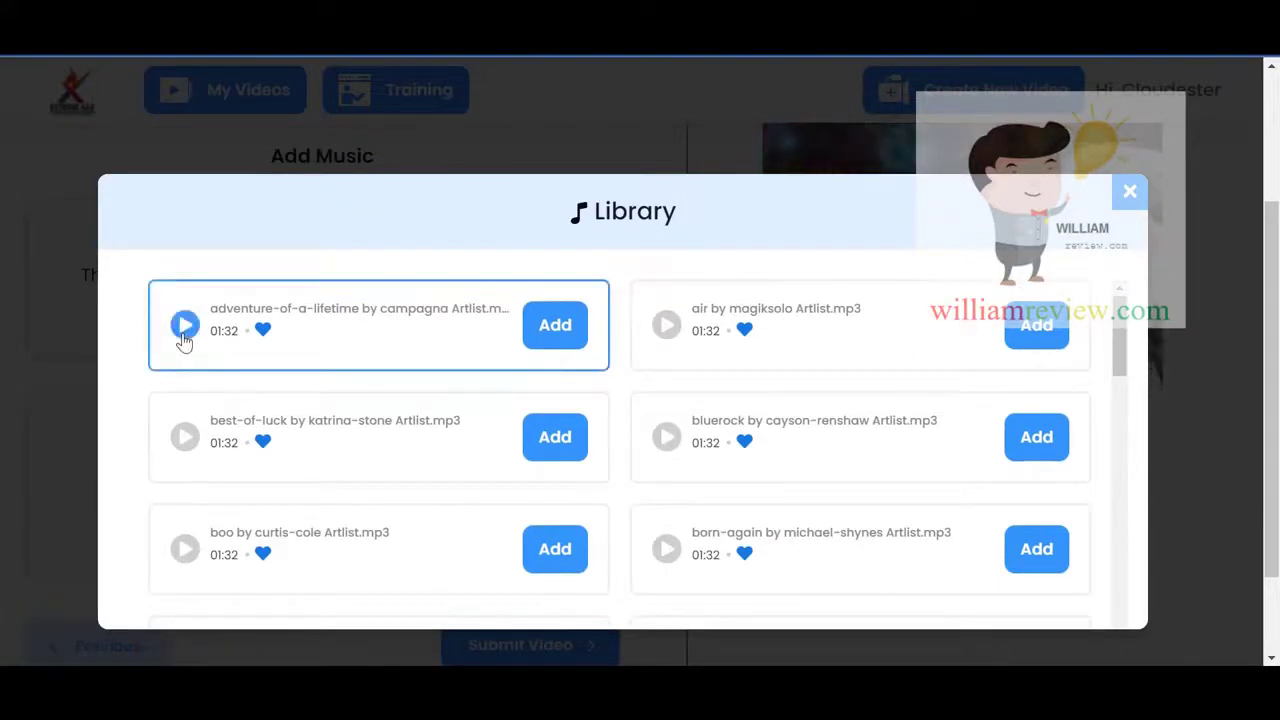
click(184, 330)
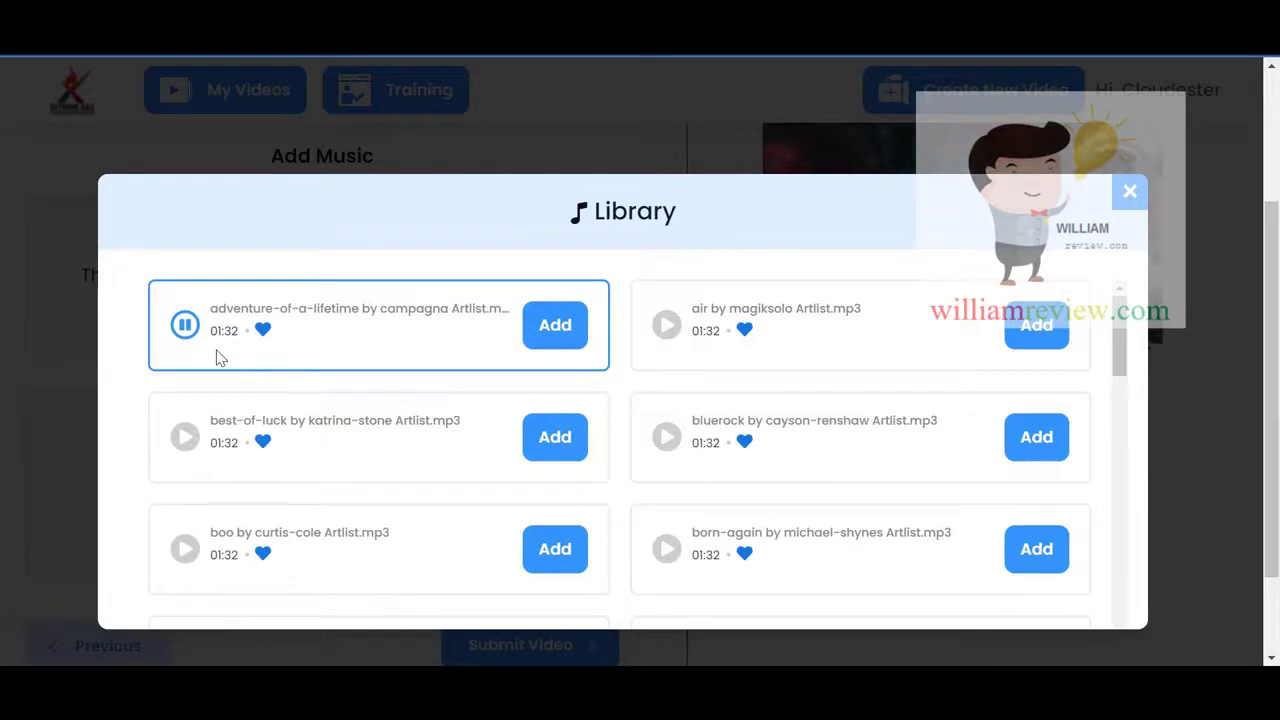
click(184, 330)
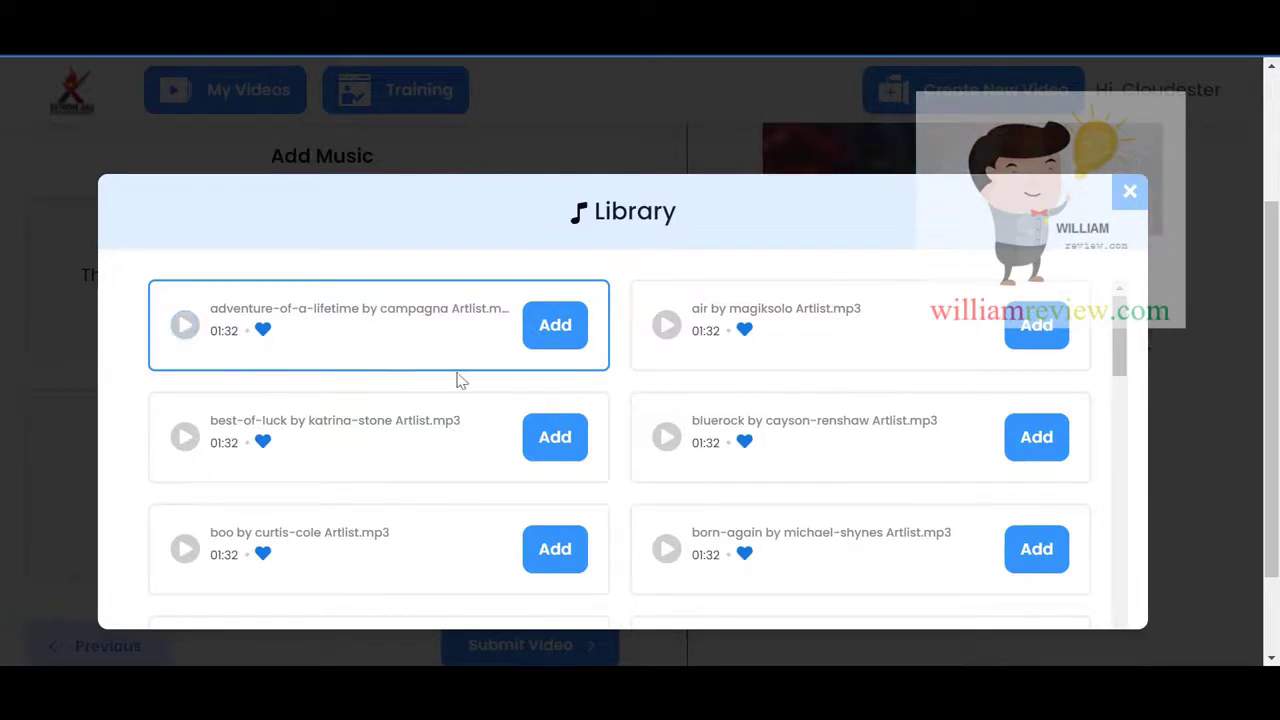
click(562, 344)
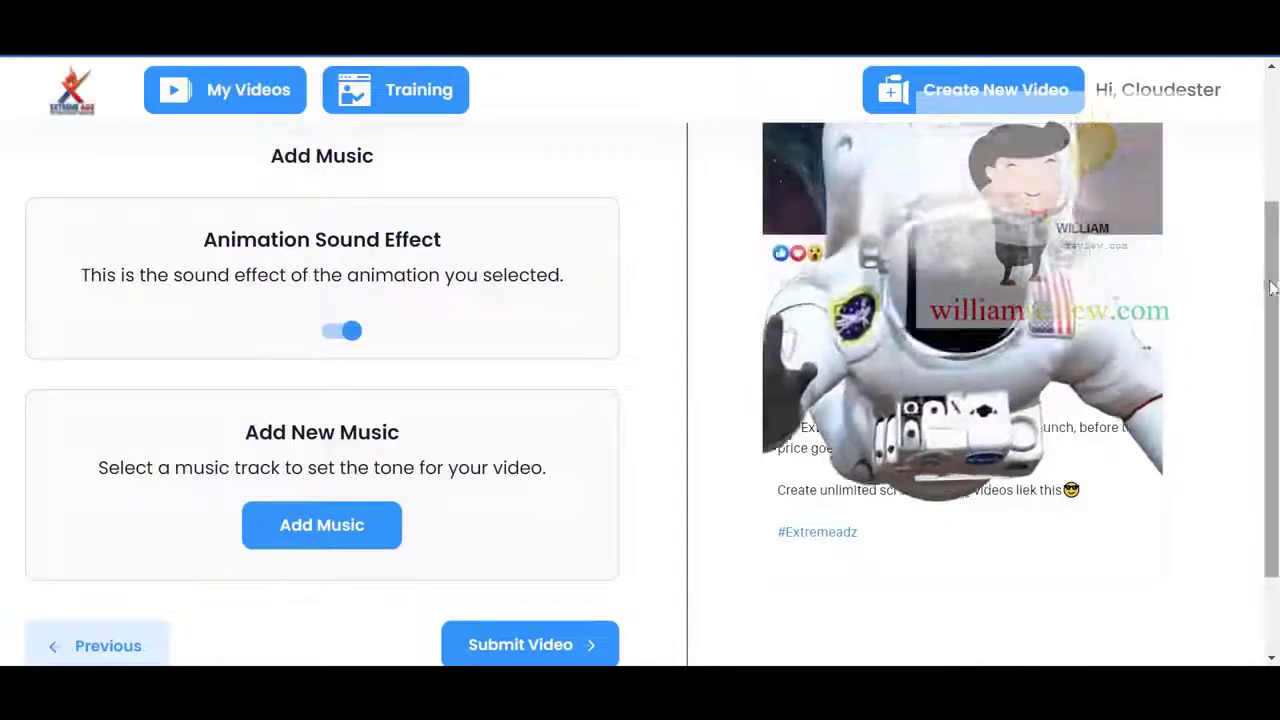
- Submit the spaceman video from the bottom of the Add Music page, creating Social Post #53
scroll(1263, 334, down, 2)
drag(1263, 334, 1251, 204)
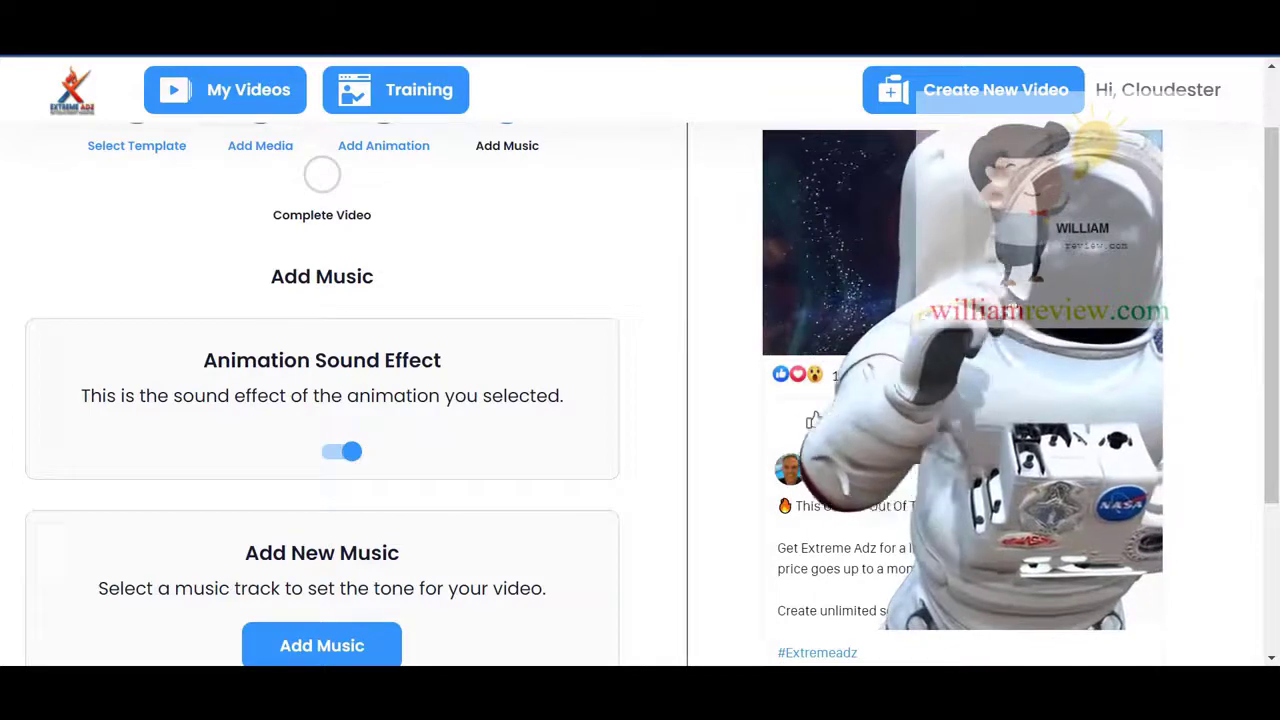
scroll(684, 570, down, 3)
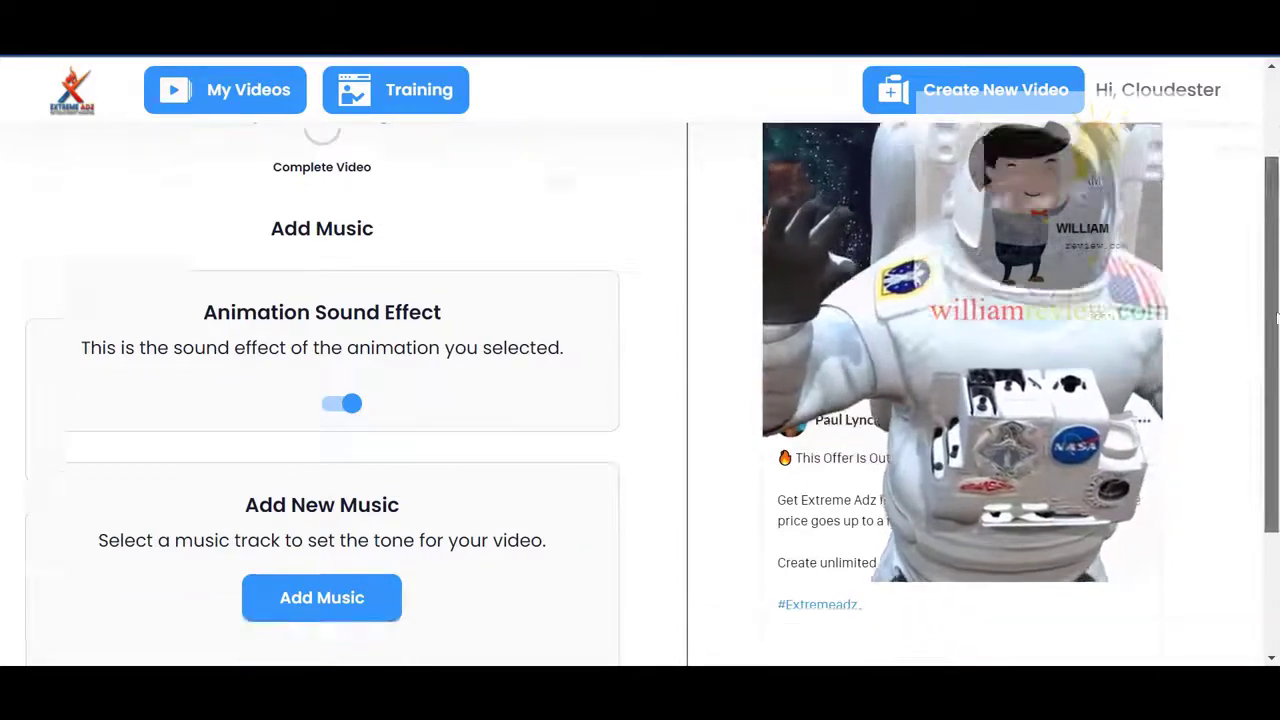
click(550, 545)
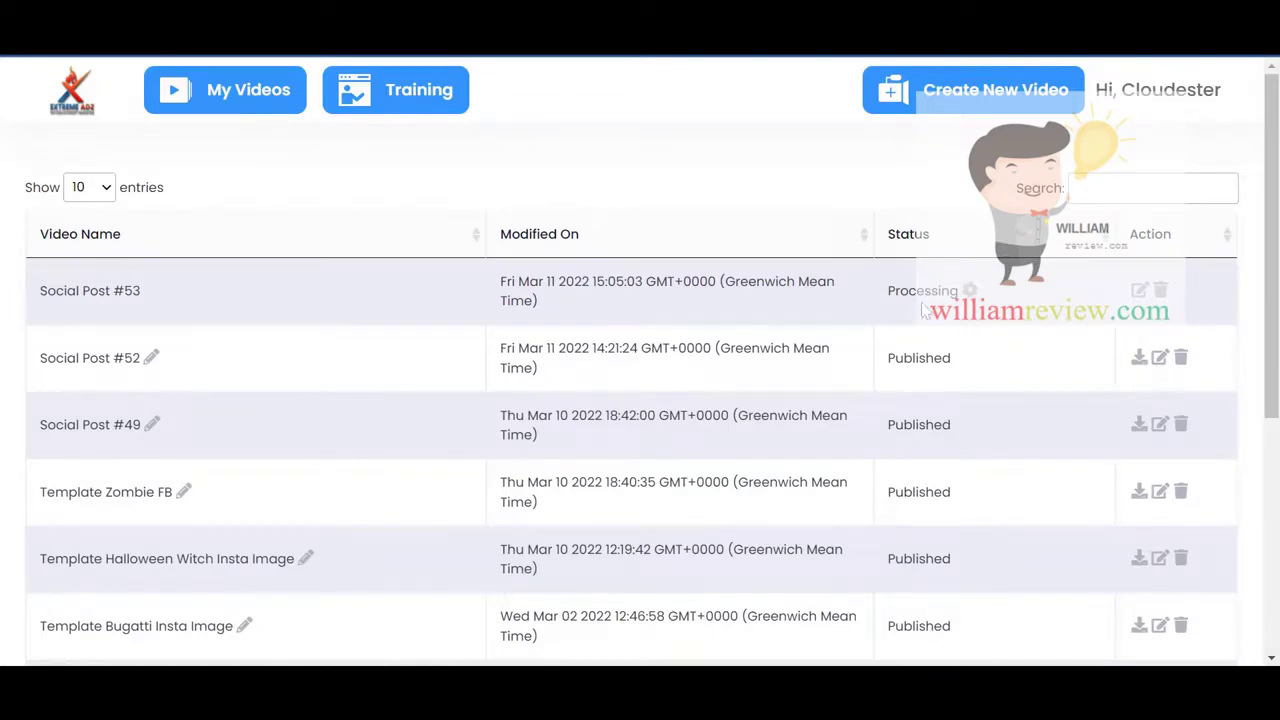
- In My Videos, clear a stray text selection and make Social Post #52's name editable
double_click(900, 363)
click(982, 362)
click(151, 360)
- Rename Social Post #52 to 'Spaceman Offer FB' and save, then open Template Zombie FB
drag(180, 357, 50, 357)
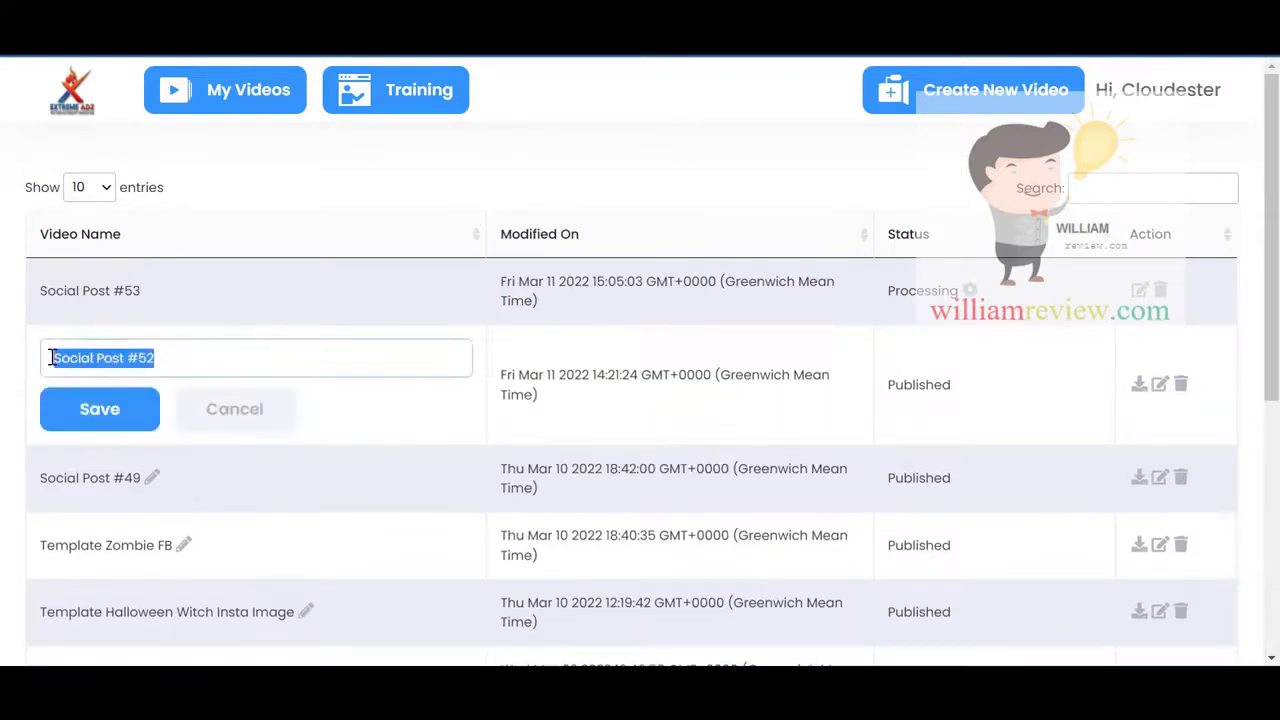
text(Spo)
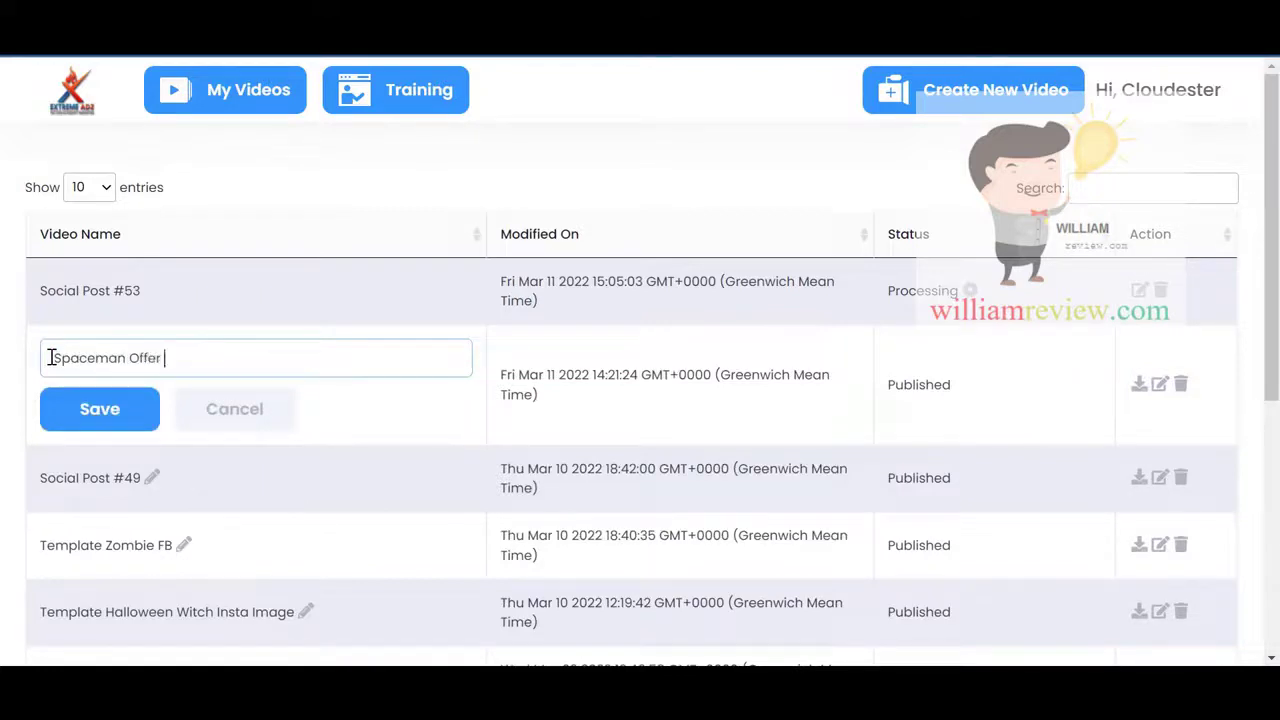
click(80, 410)
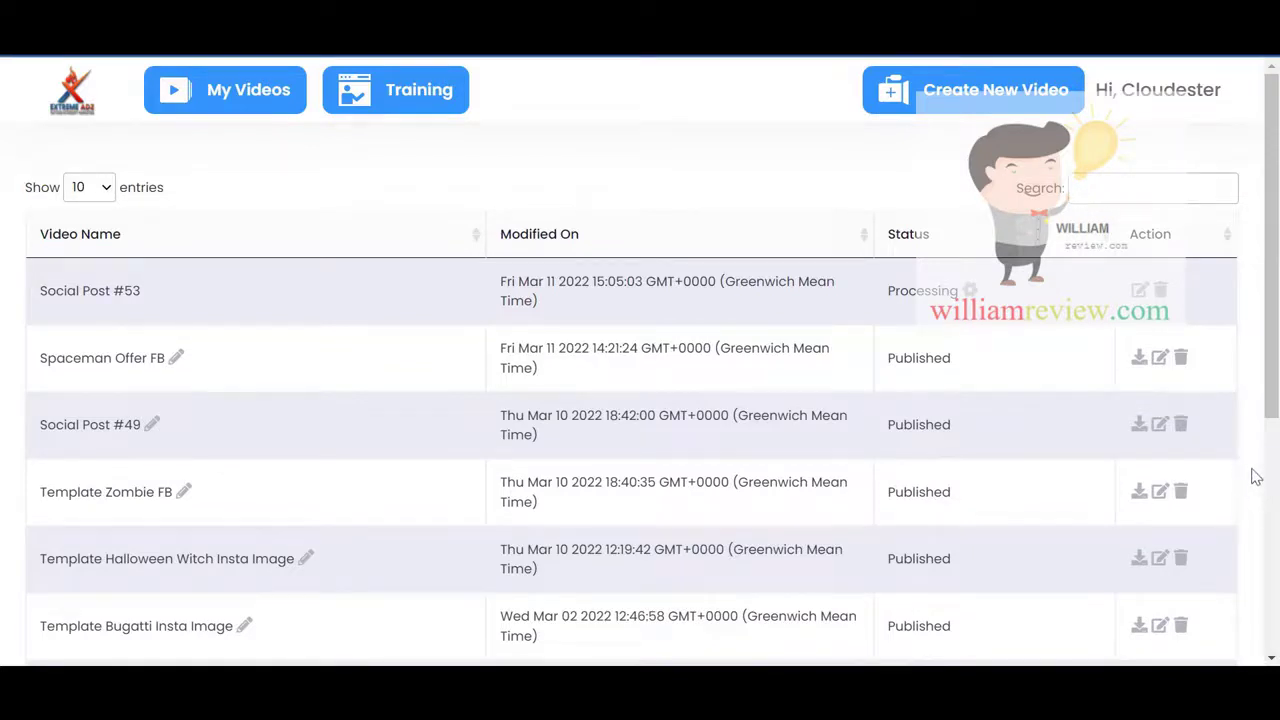
scroll(1256, 477, down, 1)
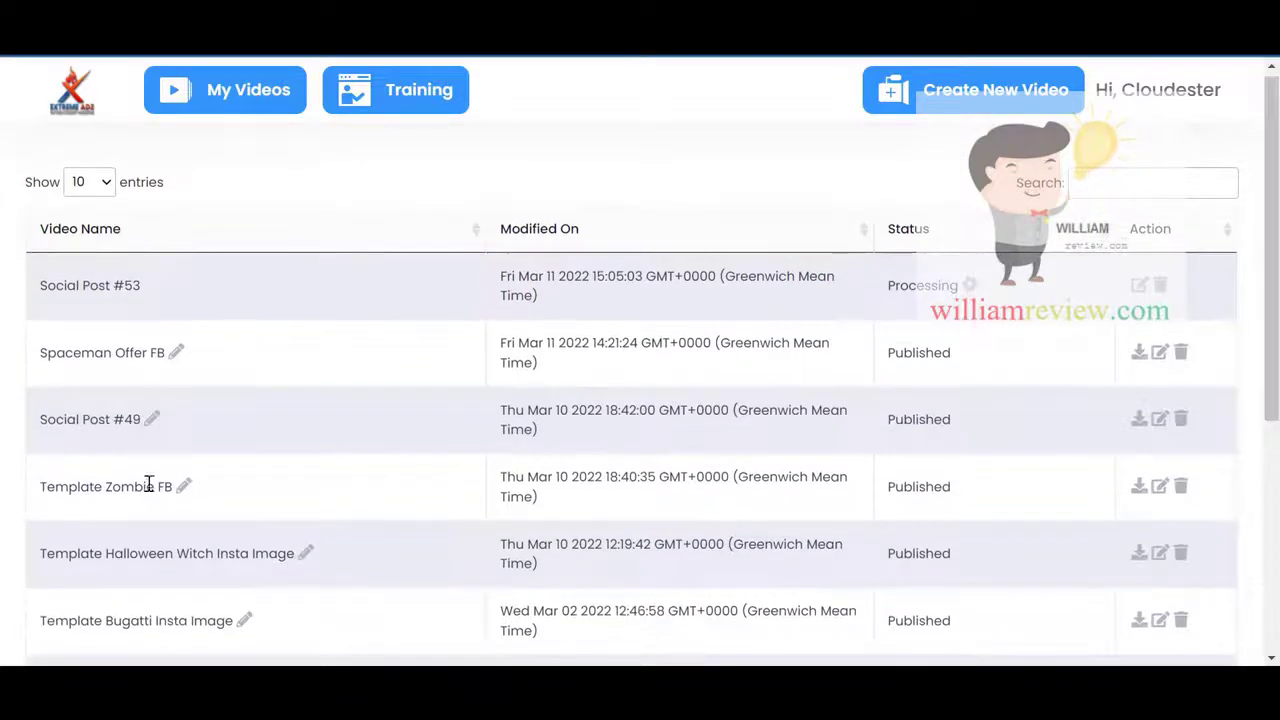
click(1160, 487)
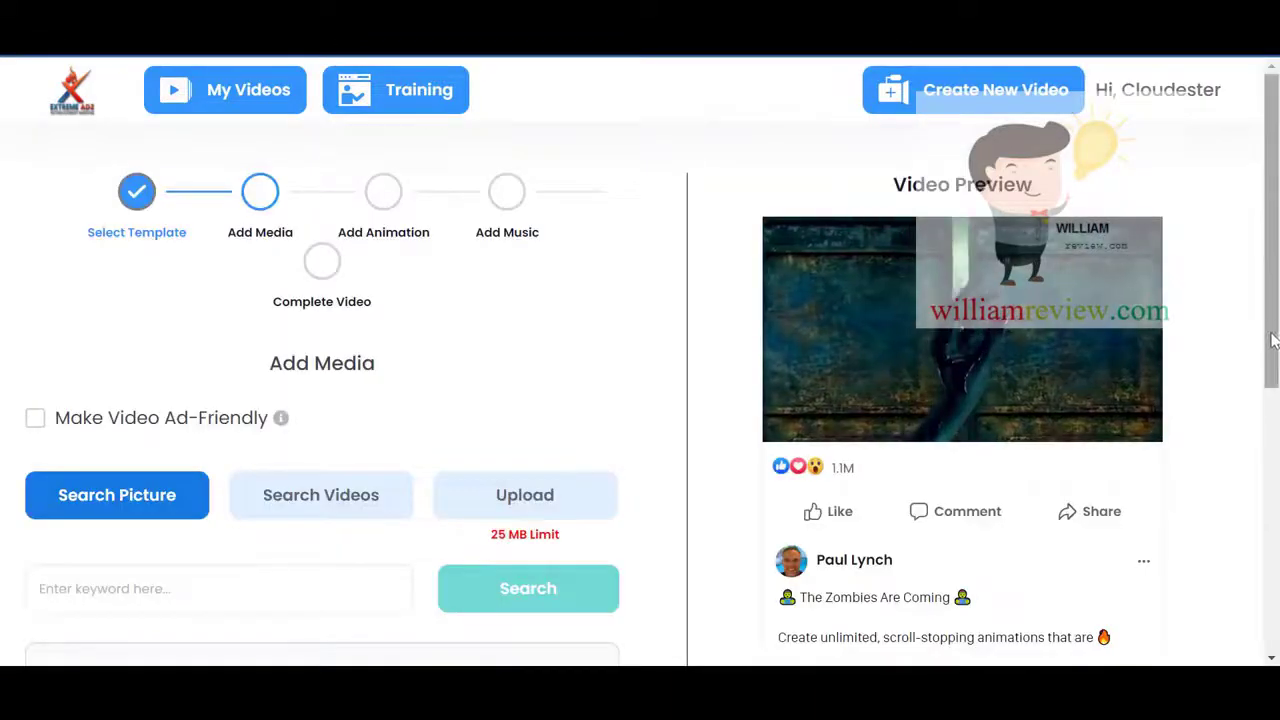
- Scroll through Template Zombie FB's Add Media page and move on to the animation step
drag(1272, 333, 1272, 378)
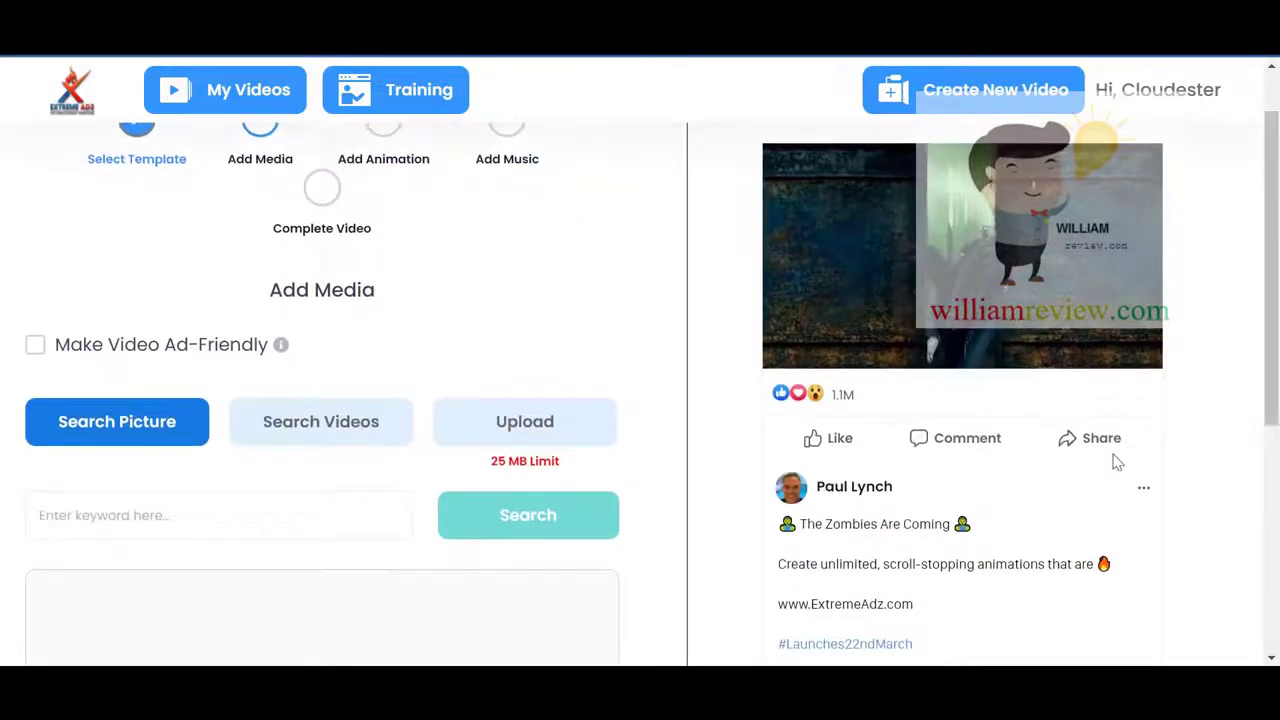
scroll(1268, 408, down, 1)
scroll(1268, 408, down, 1)
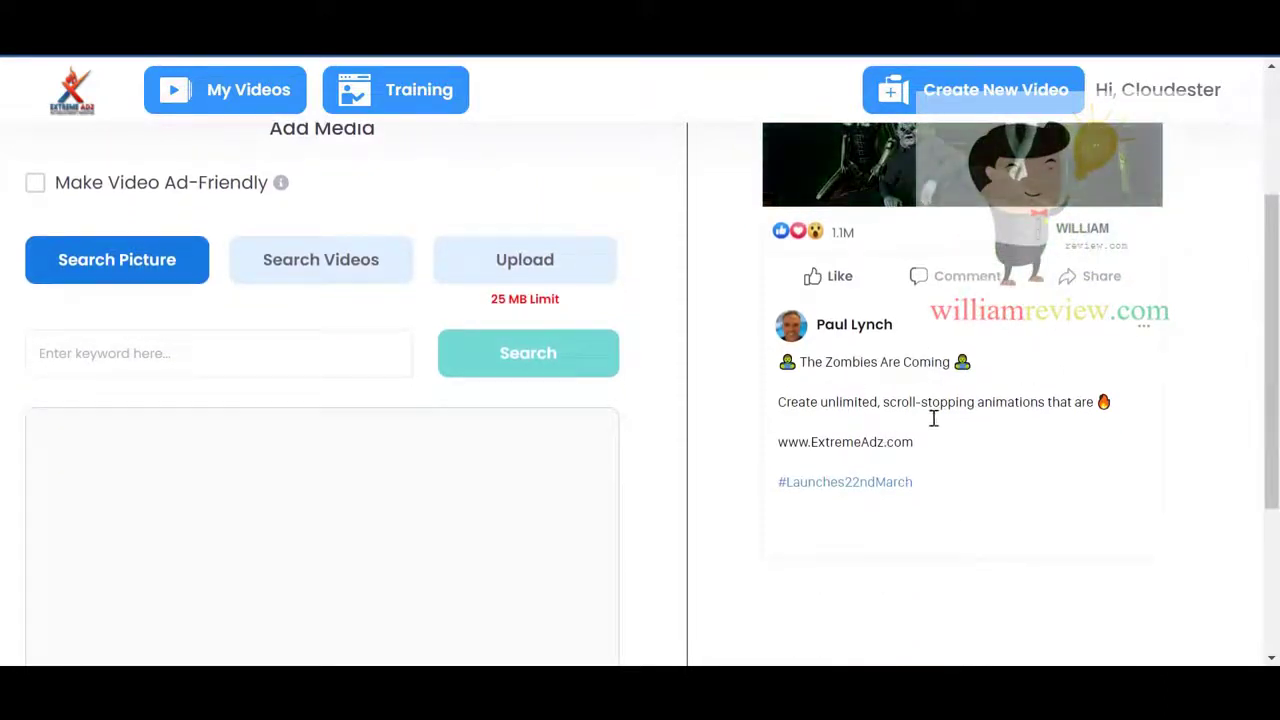
scroll(1262, 342, down, 2)
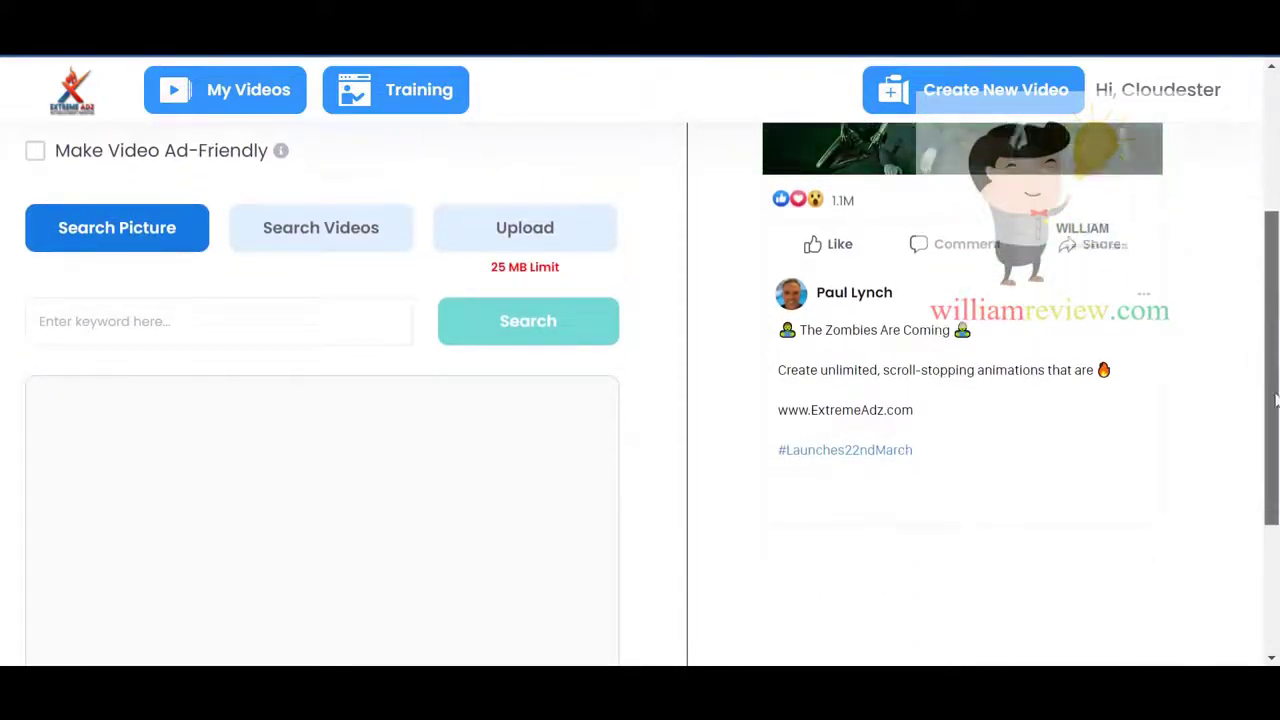
click(592, 651)
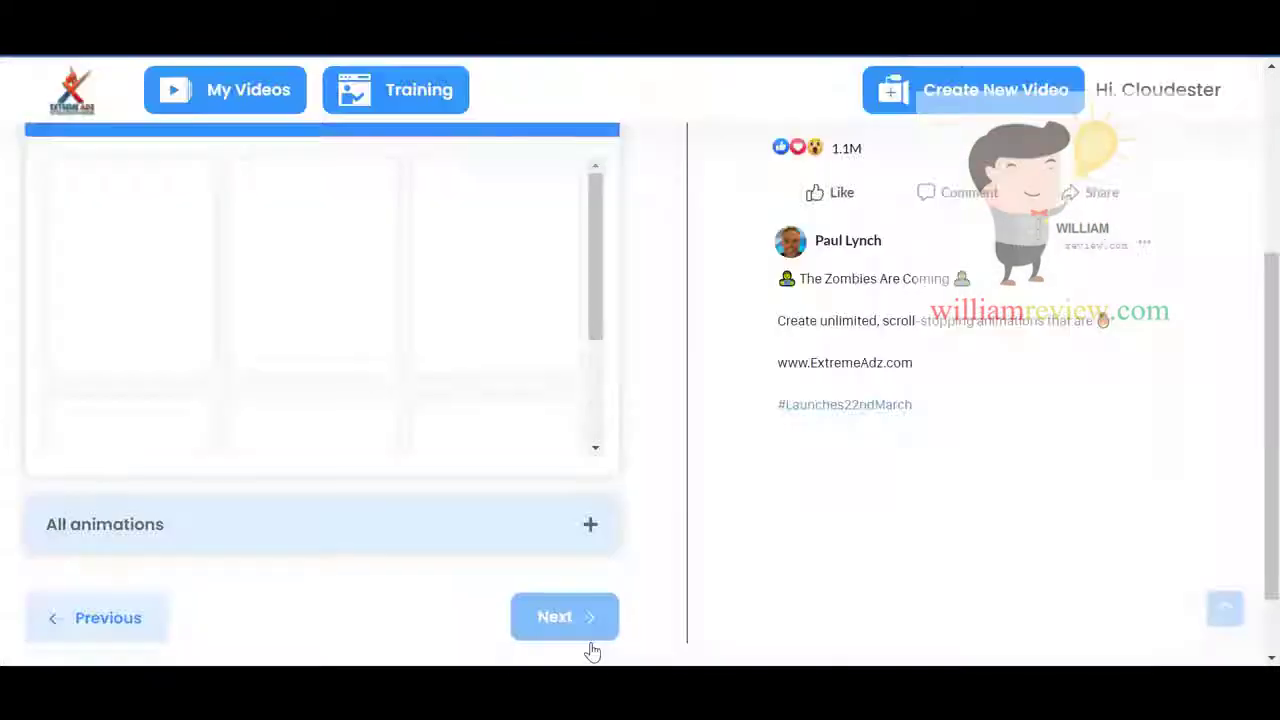
- Expand All animations and browse the animation grid
drag(1272, 400, 1274, 280)
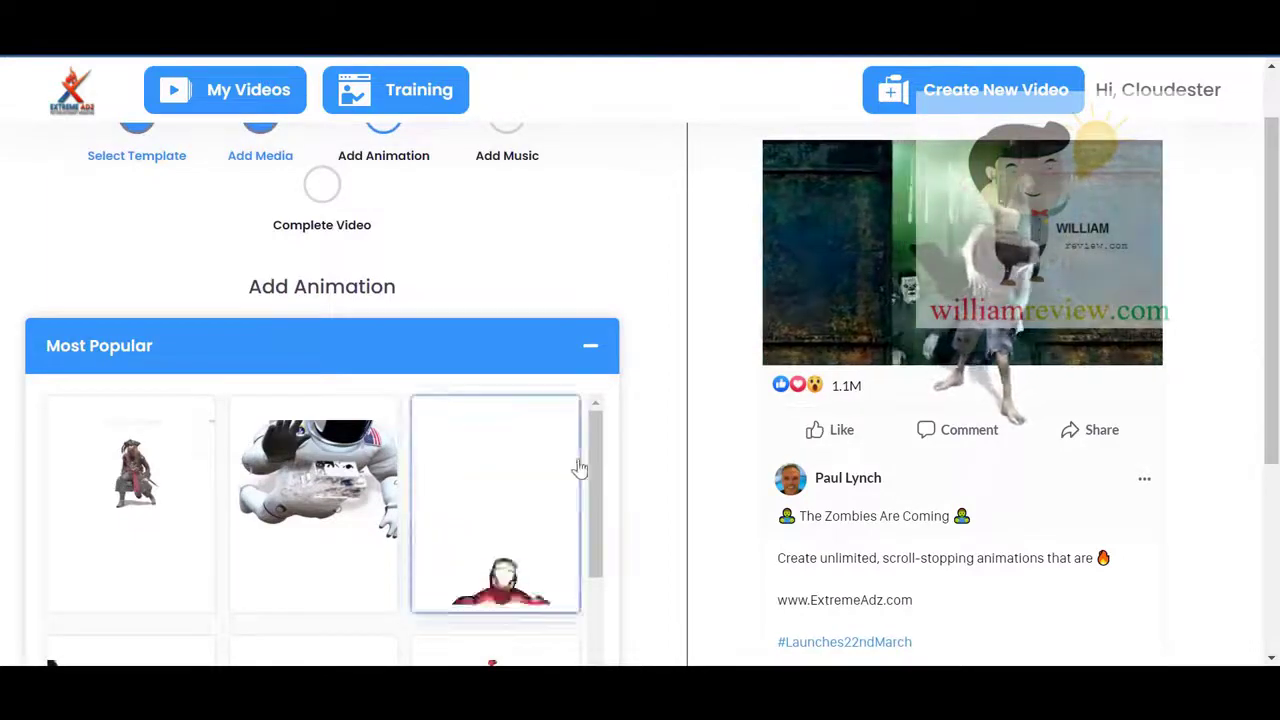
drag(595, 463, 605, 567)
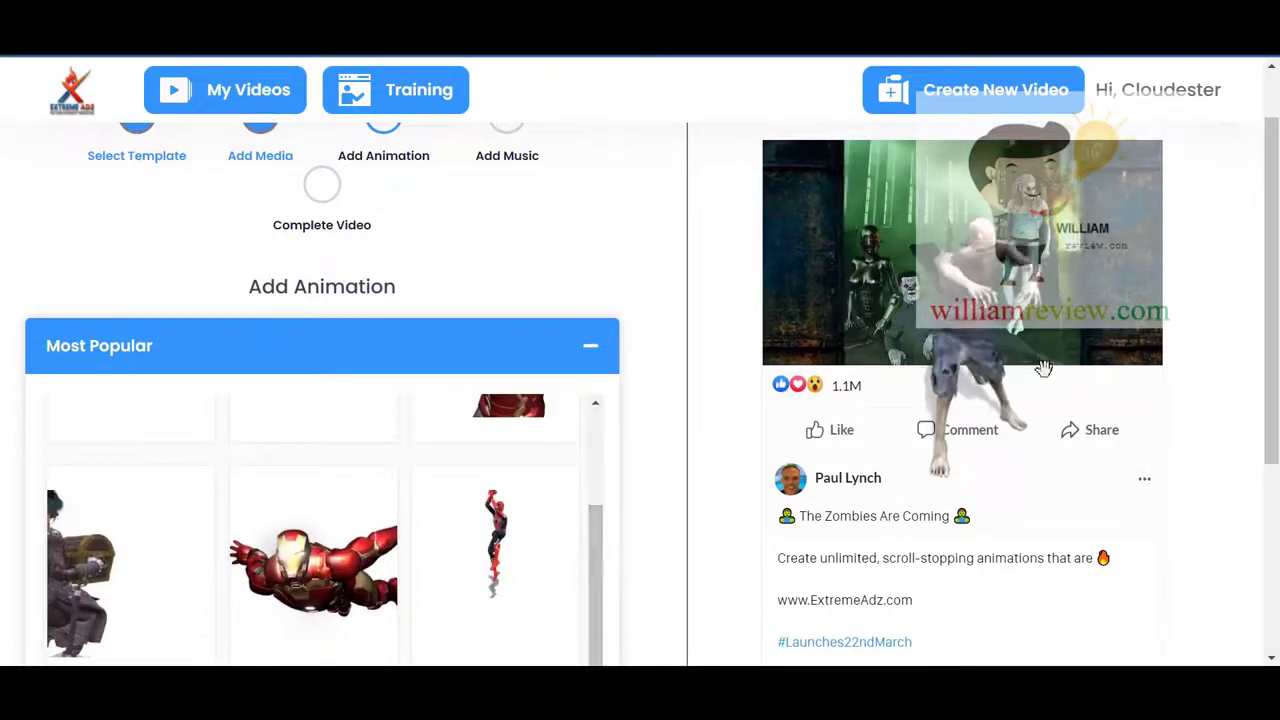
drag(1272, 271, 1274, 400)
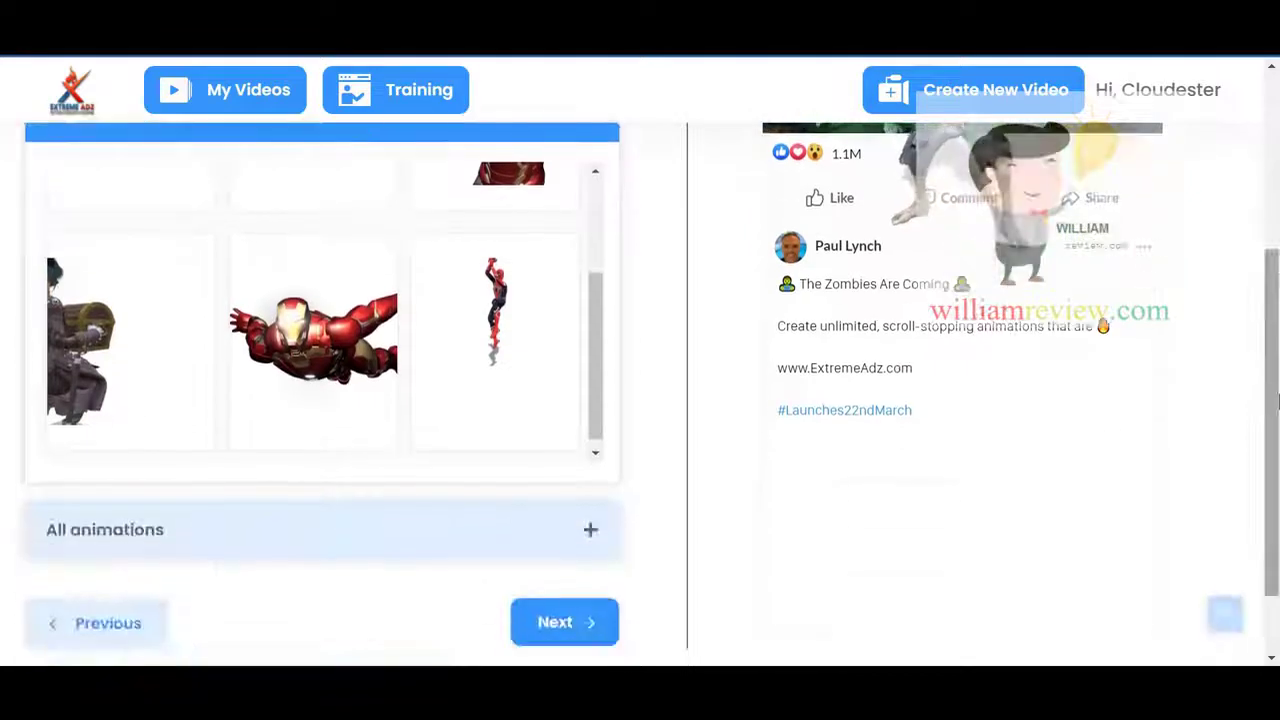
click(598, 528)
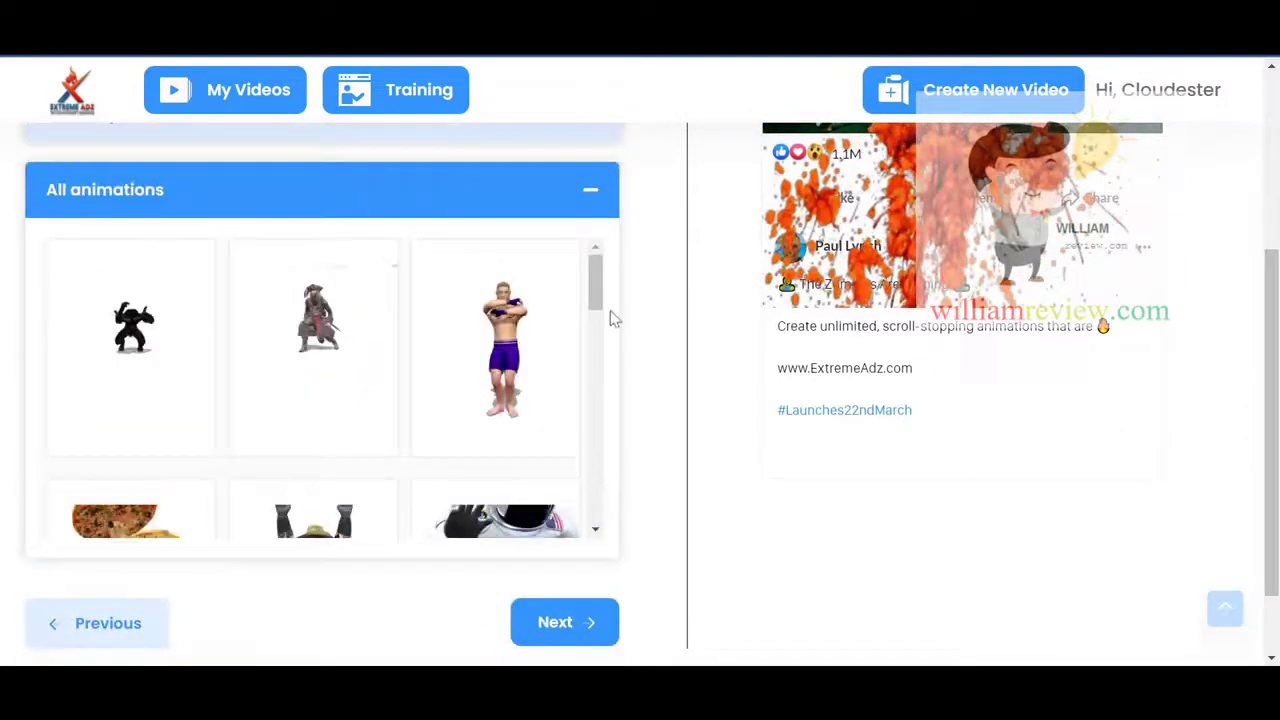
drag(597, 300, 600, 393)
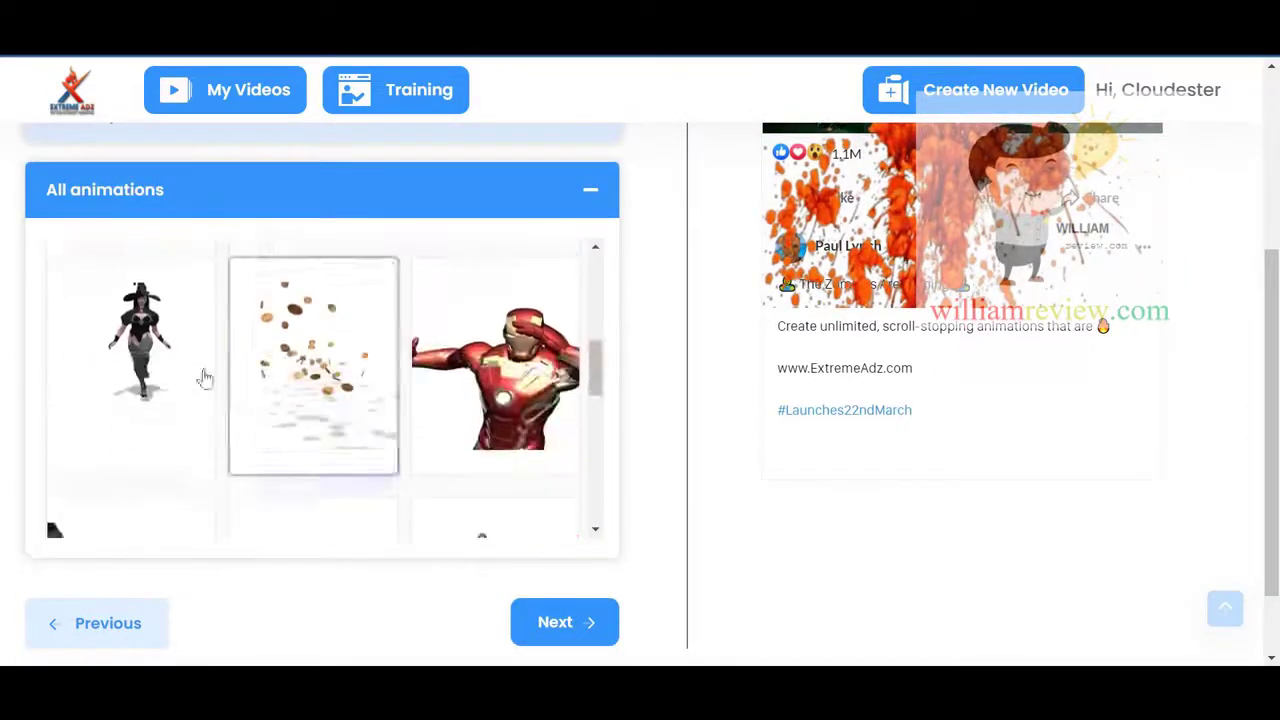
drag(1270, 393, 1256, 240)
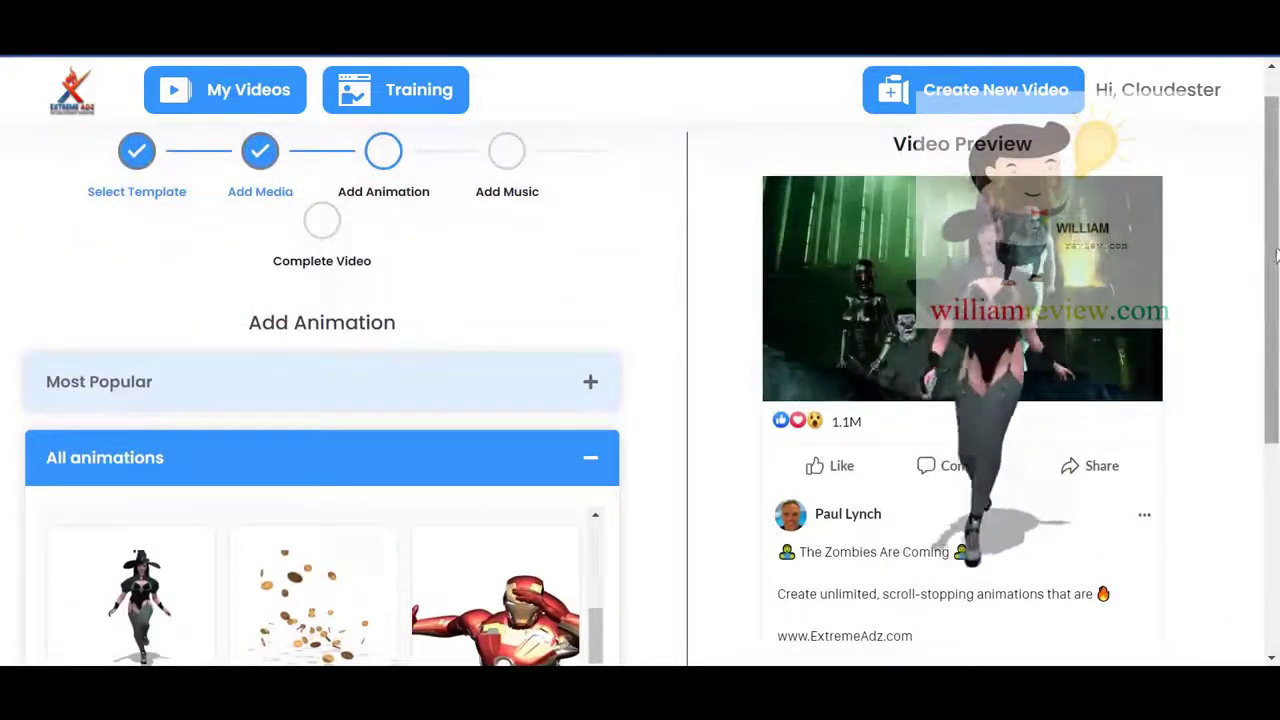
scroll(1256, 240, down, 3)
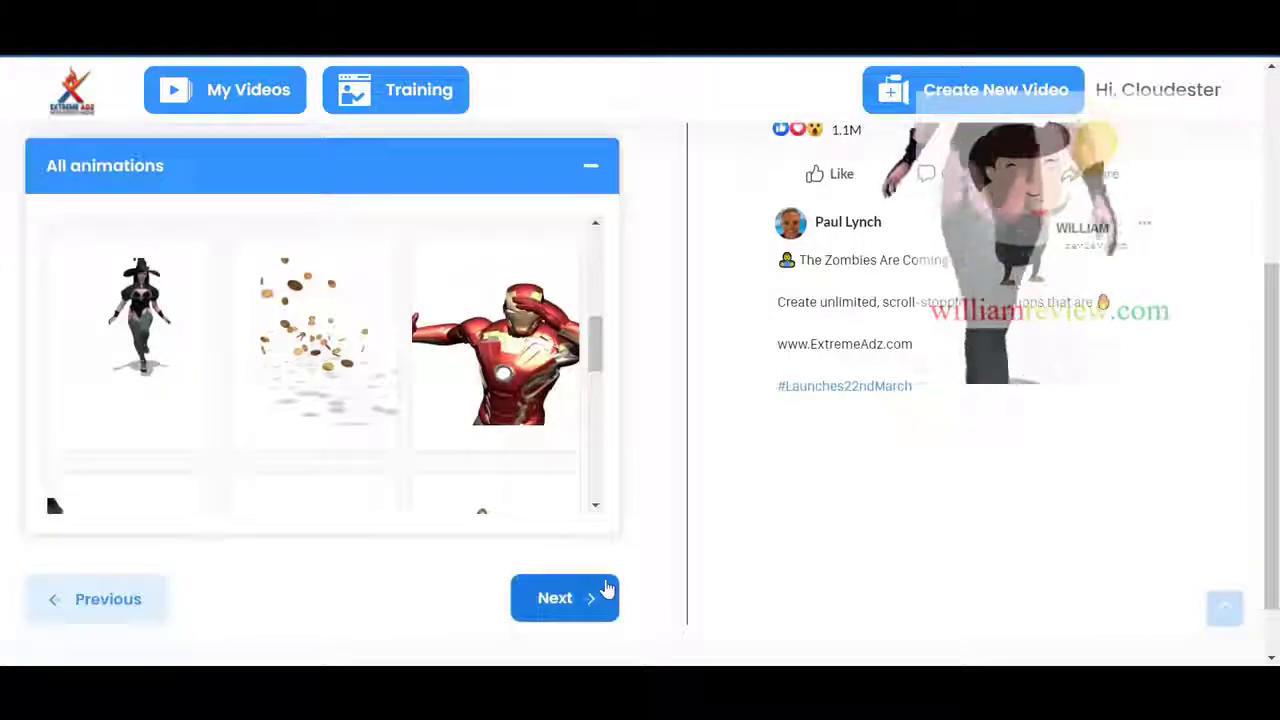